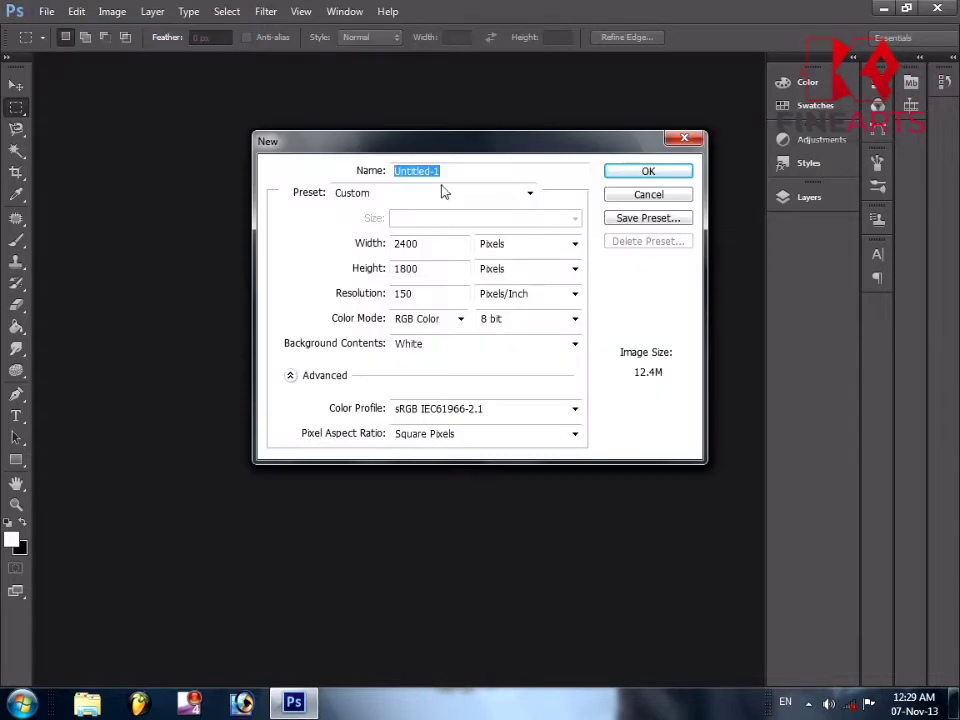
Create a 2400 by 1800 pixel document named Paper Effect and convert its Background into a regular layer
type("Paper Effect")
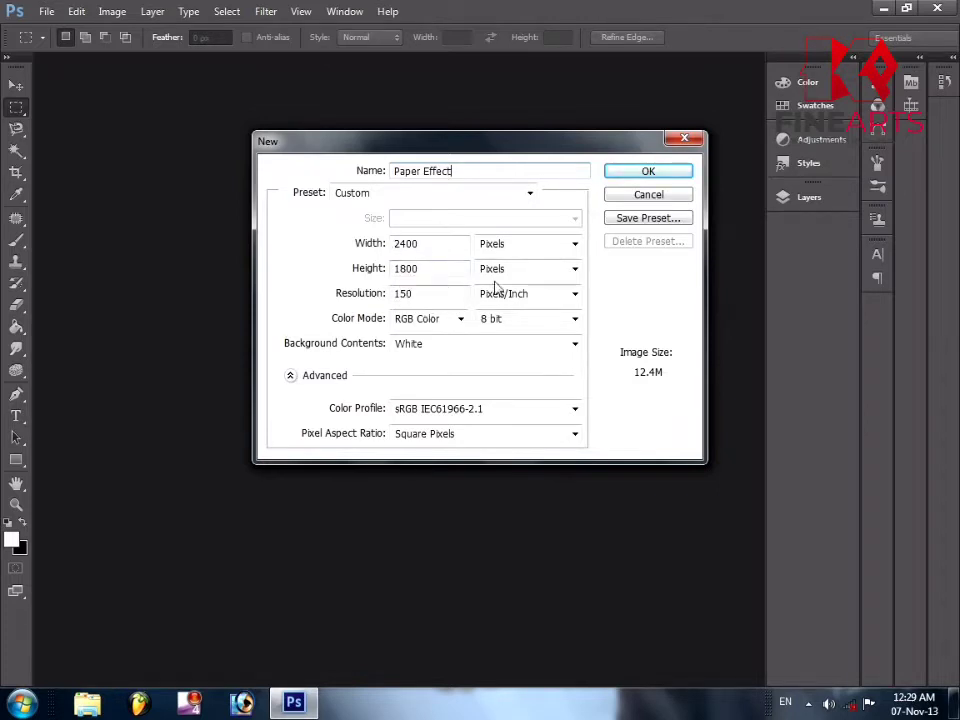
left_click(649, 173)
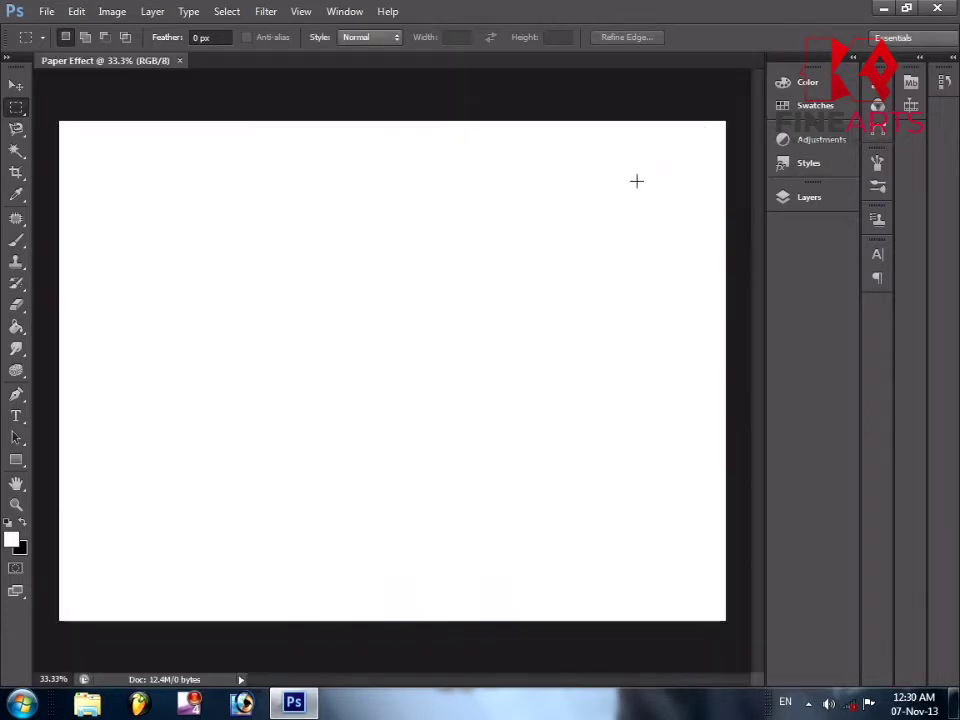
scroll(637, 181, "down", 1)
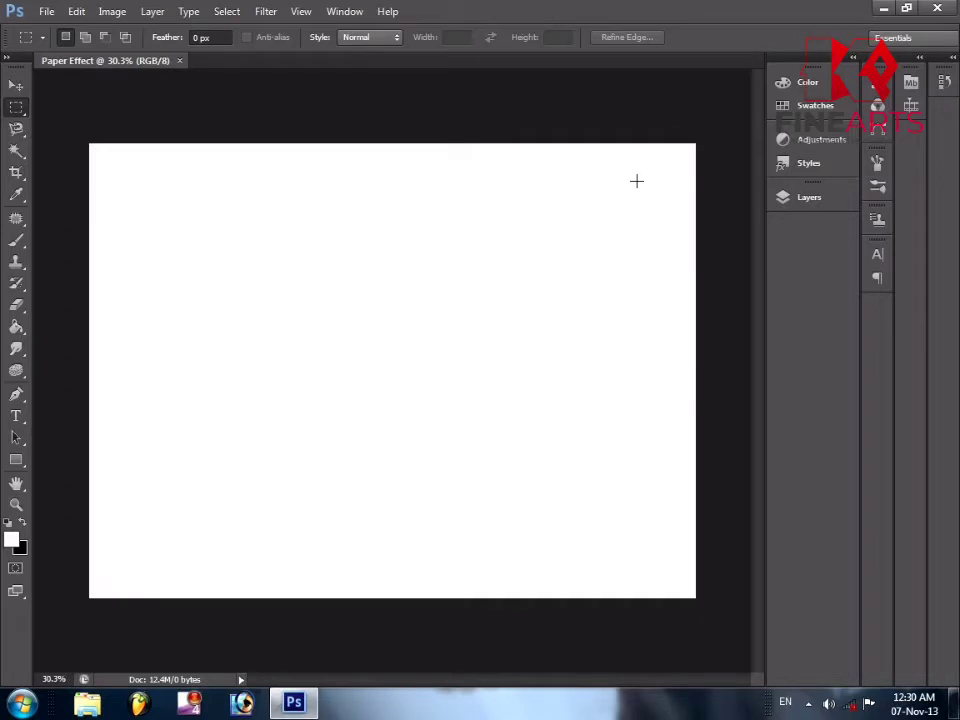
left_click(853, 60)
scroll(371, 275, "down", 1)
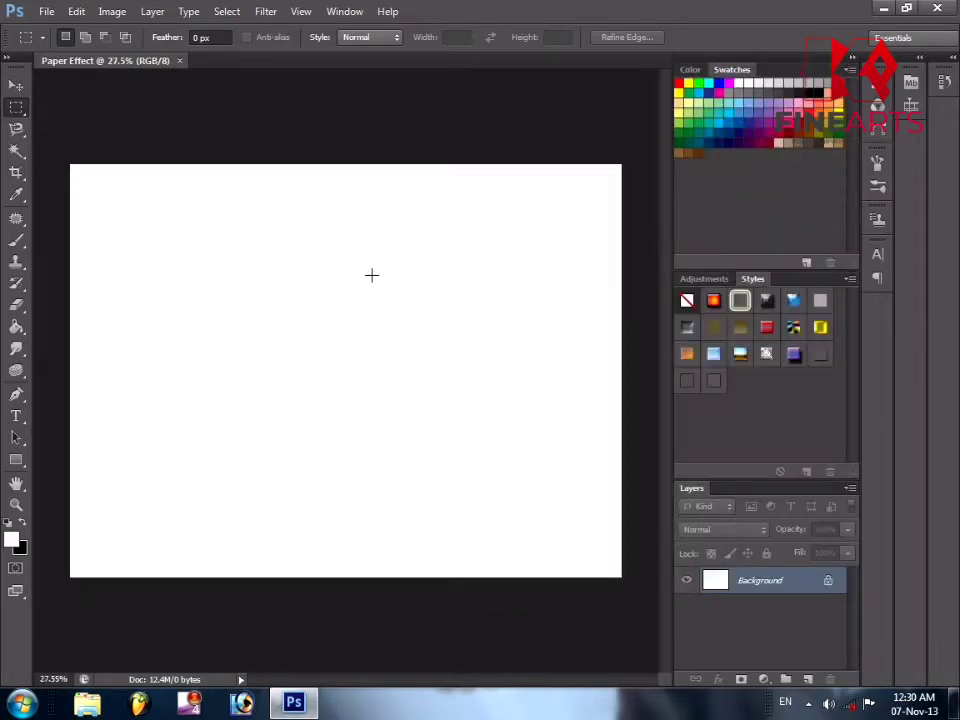
double_click(828, 583)
left_click(625, 228)
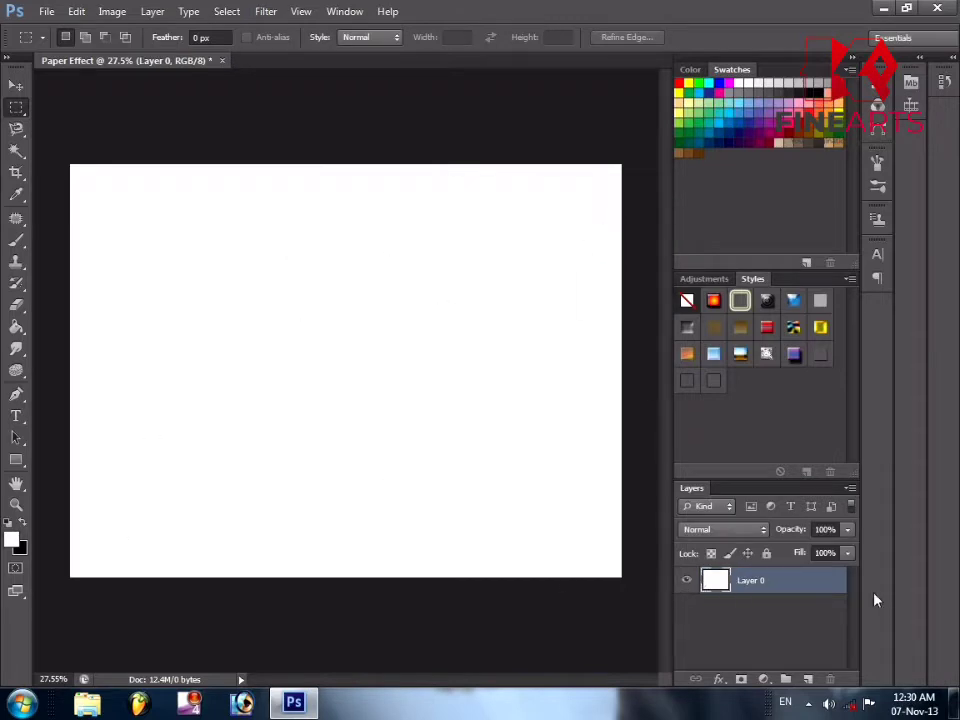
Apply a cyan (#00fffc) Color Overlay at 27% opacity to the layer
right_click(793, 583)
left_click(816, 16)
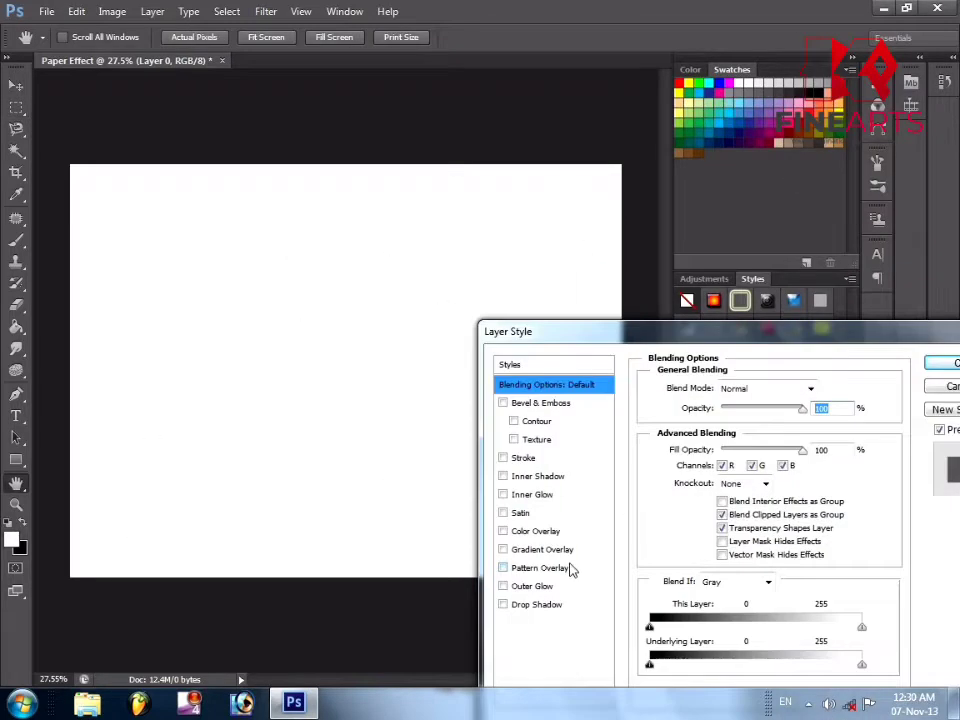
left_click(574, 533)
left_click_drag(796, 412, 733, 410)
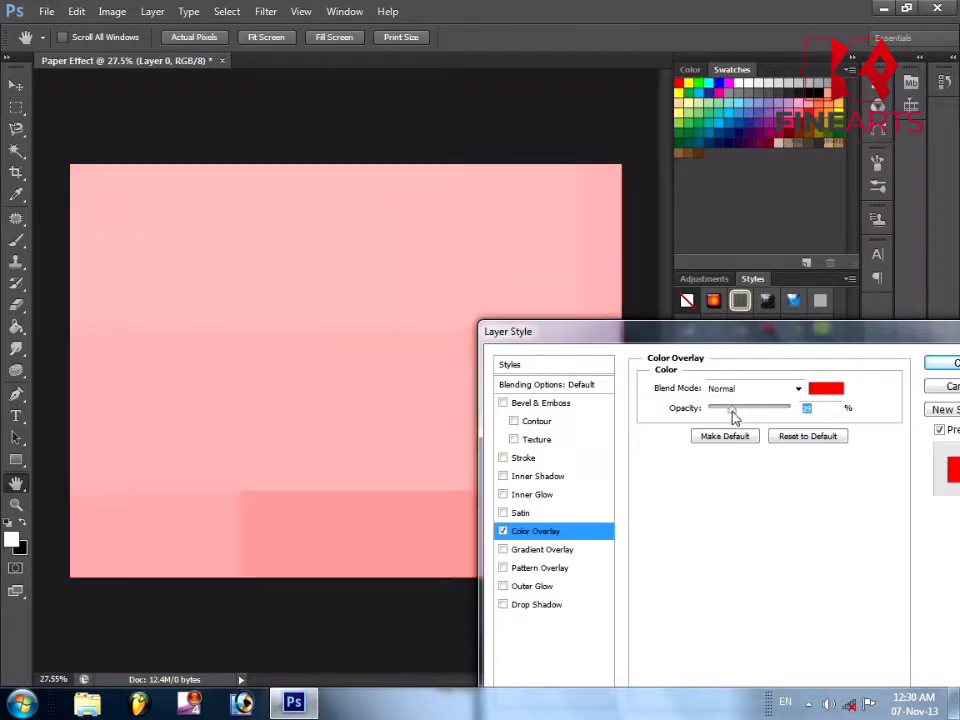
left_click(840, 393)
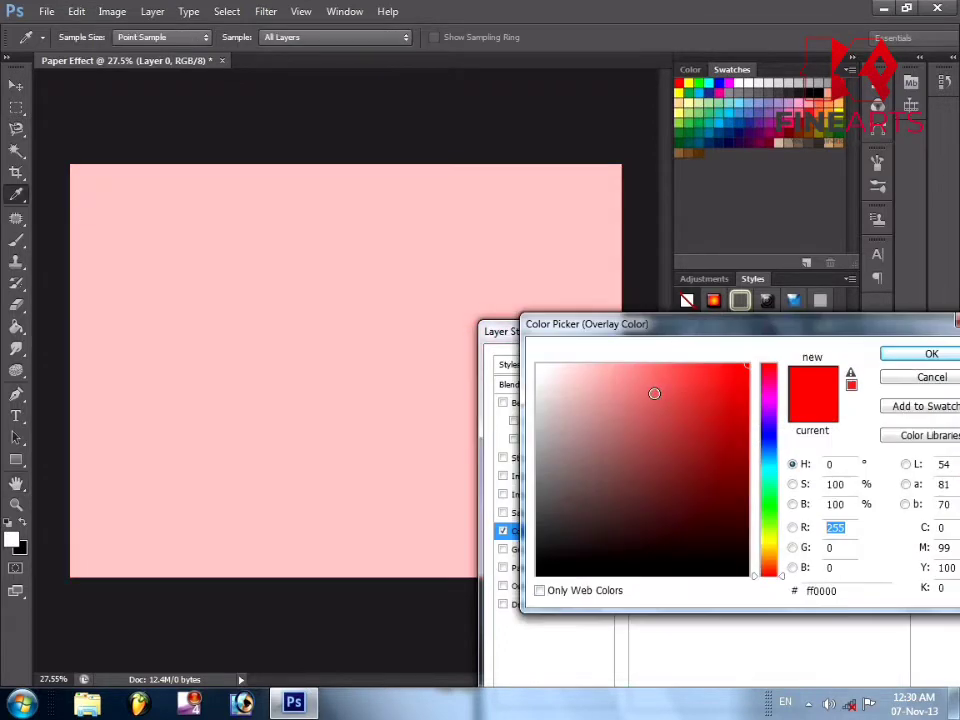
left_click_drag(772, 420, 770, 497)
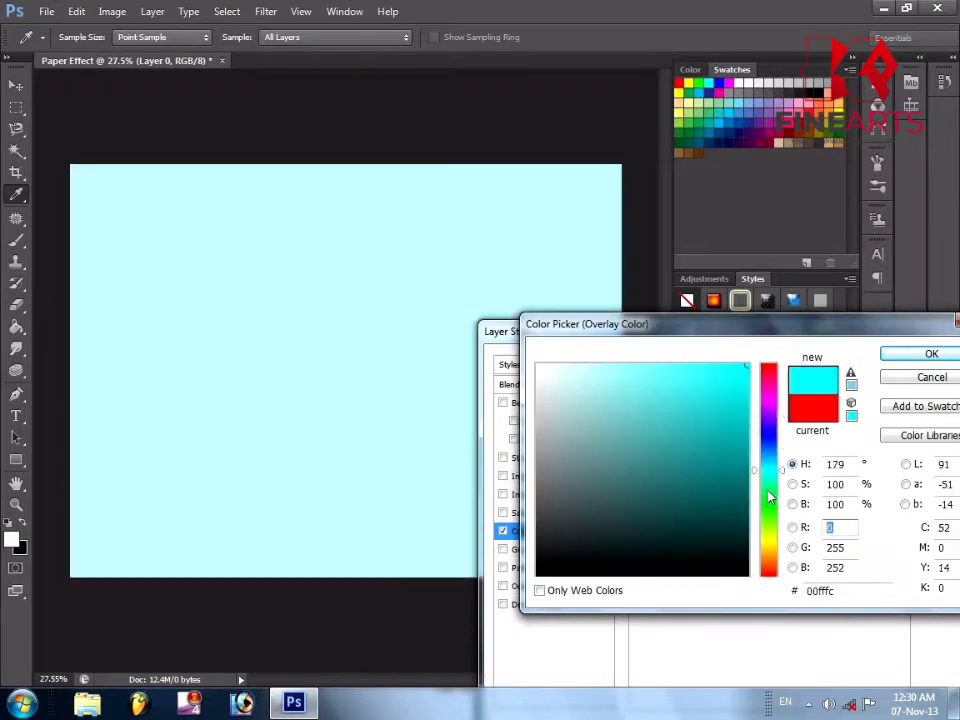
left_click(925, 357)
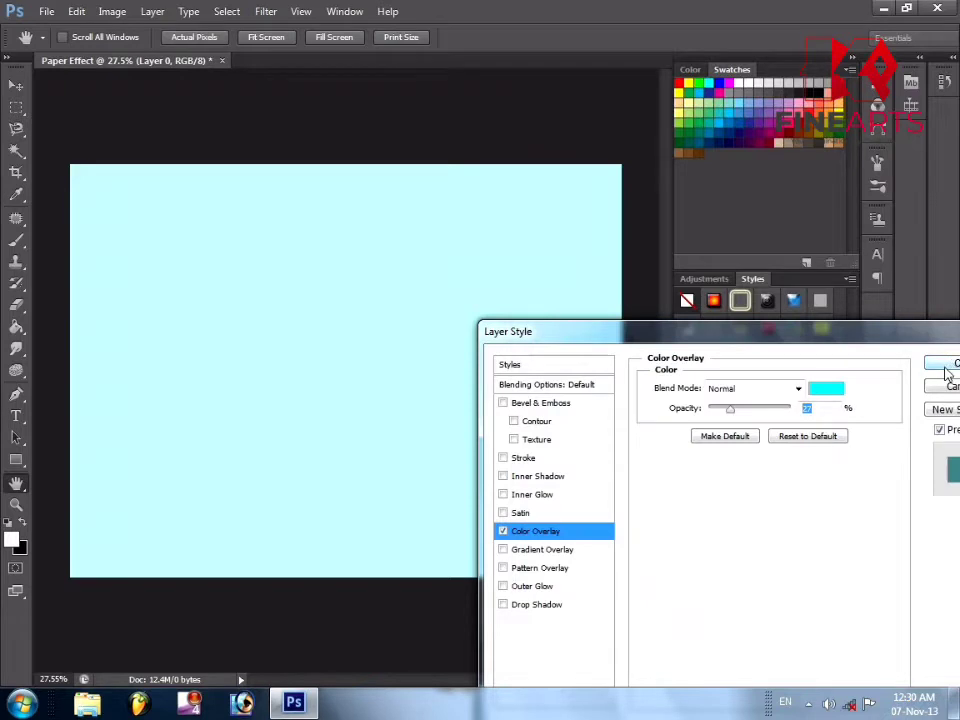
left_click(948, 368)
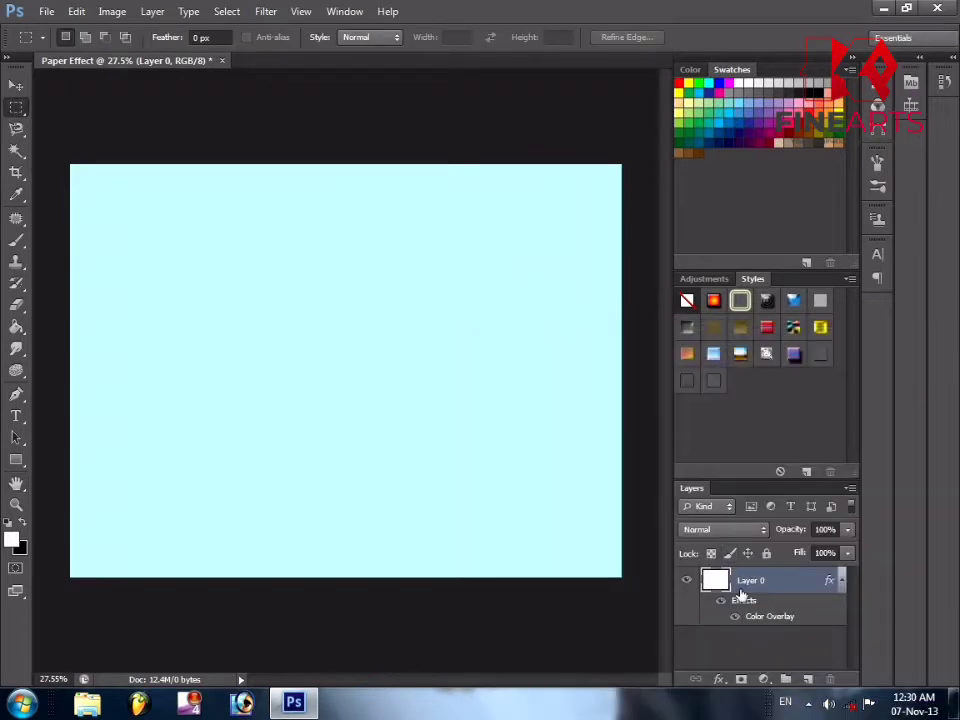
Duplicate the cyan layer and turn off Color Overlay on the copy
key("ctrl+j")
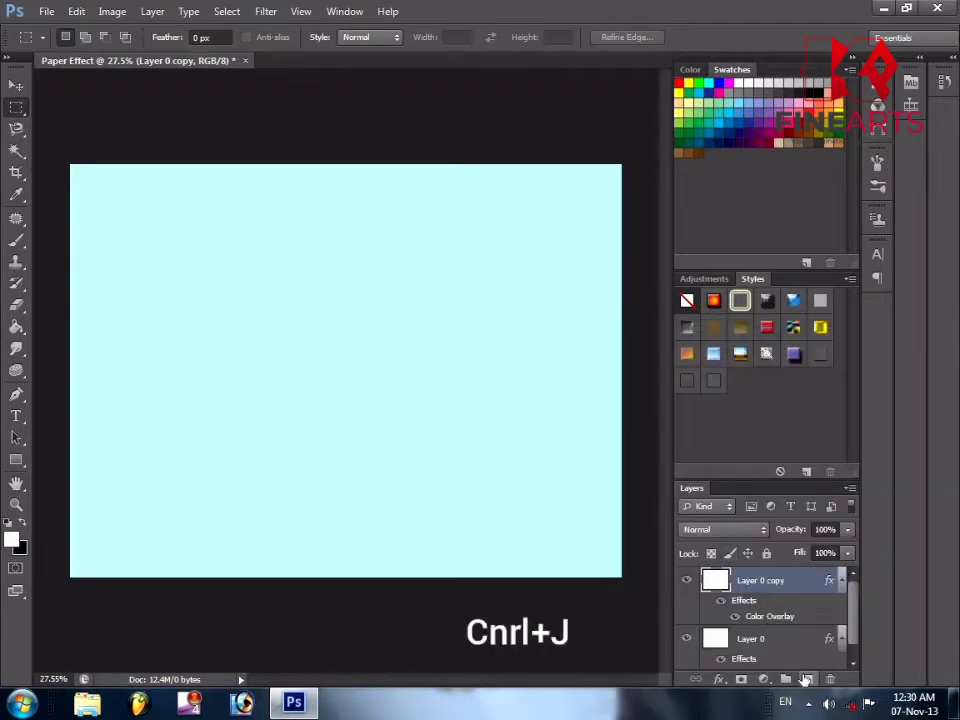
right_click(792, 581)
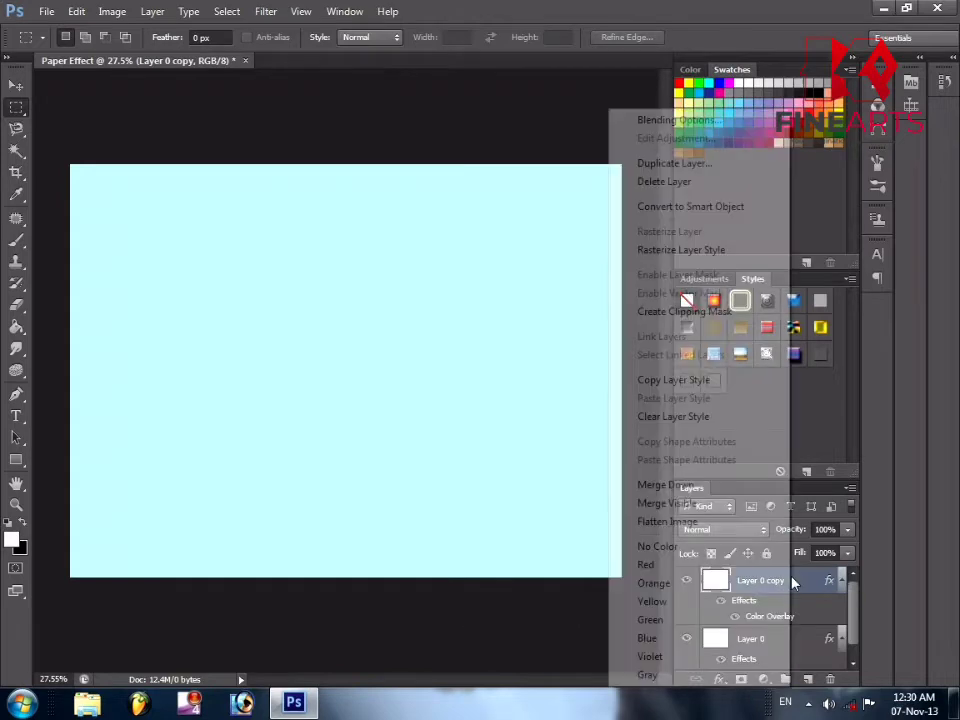
left_click(716, 119)
left_click(503, 531)
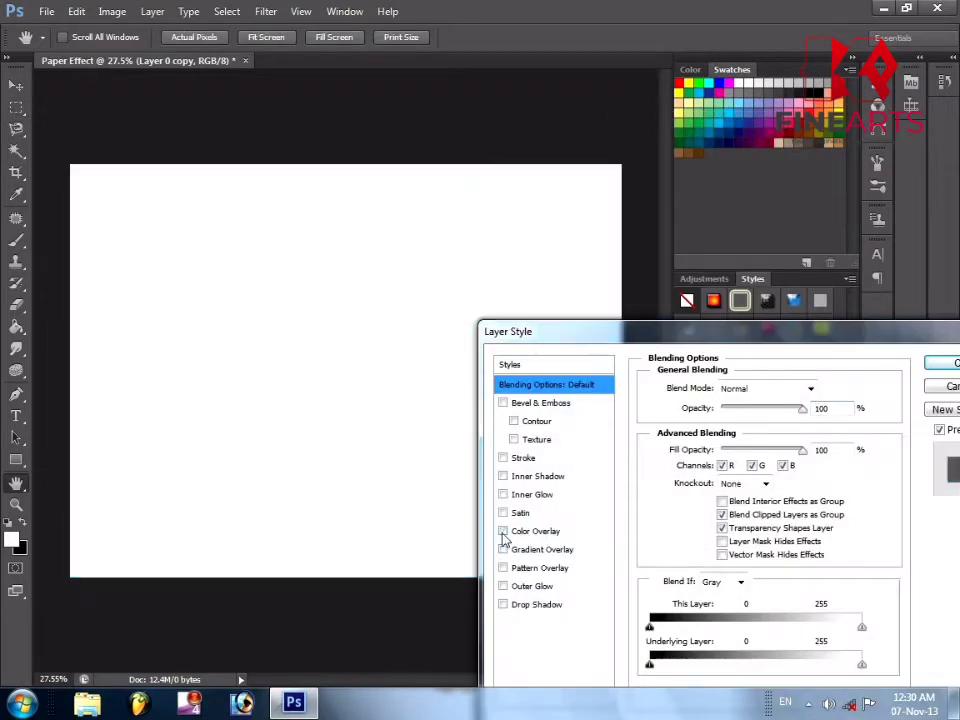
Apply a Pattern Overlay with the white pattern to the copied layer and set the layer's opacity to 44%
left_click(565, 567)
left_click(762, 447)
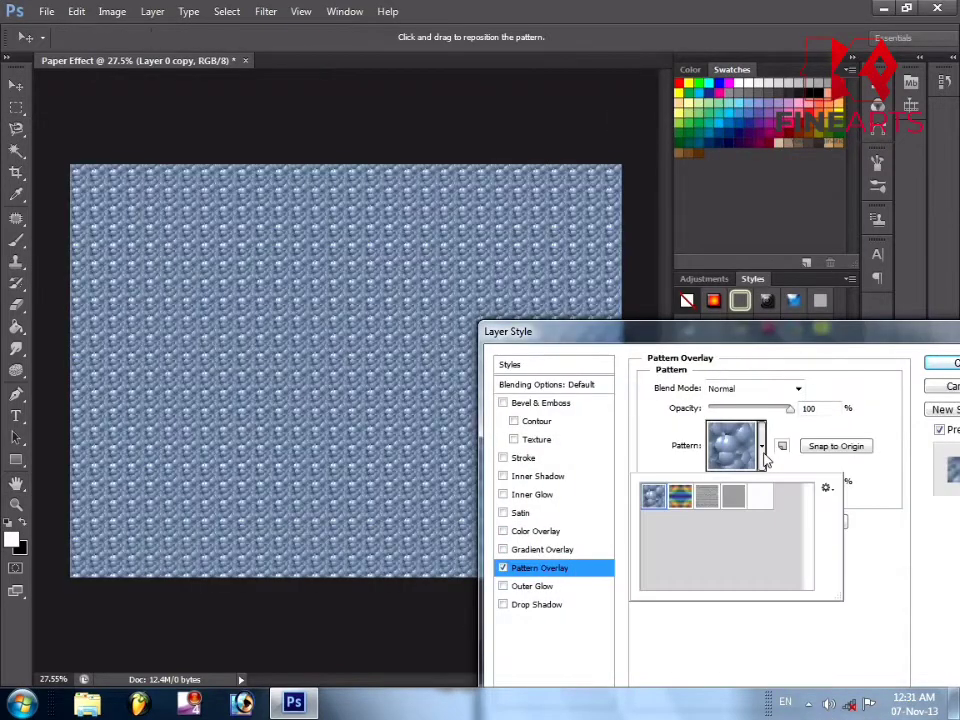
left_click(760, 497)
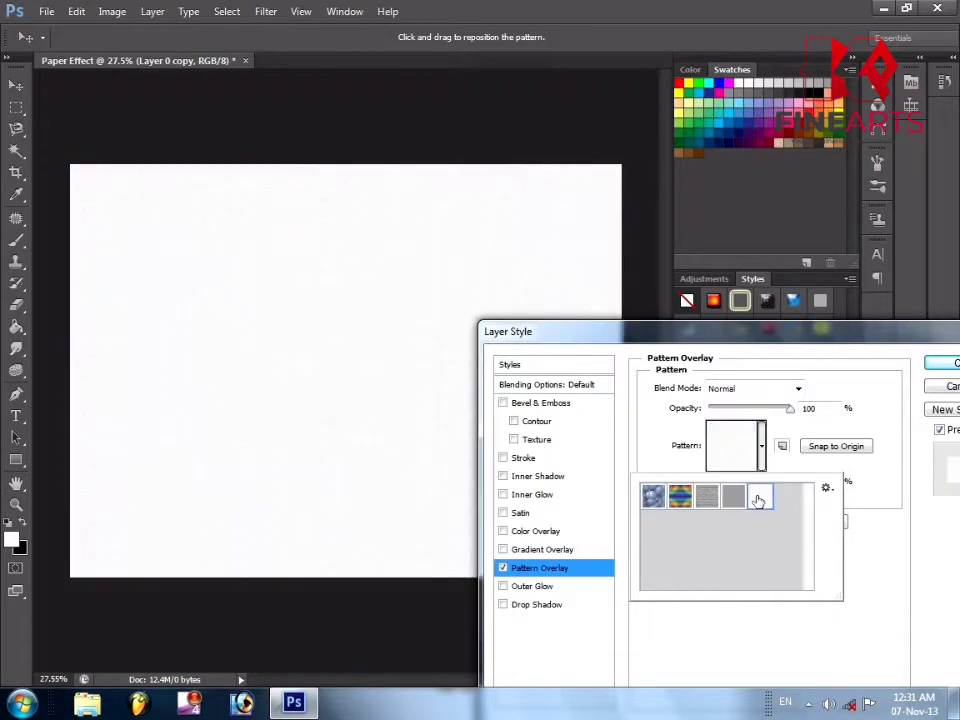
left_click(940, 364)
left_click(847, 529)
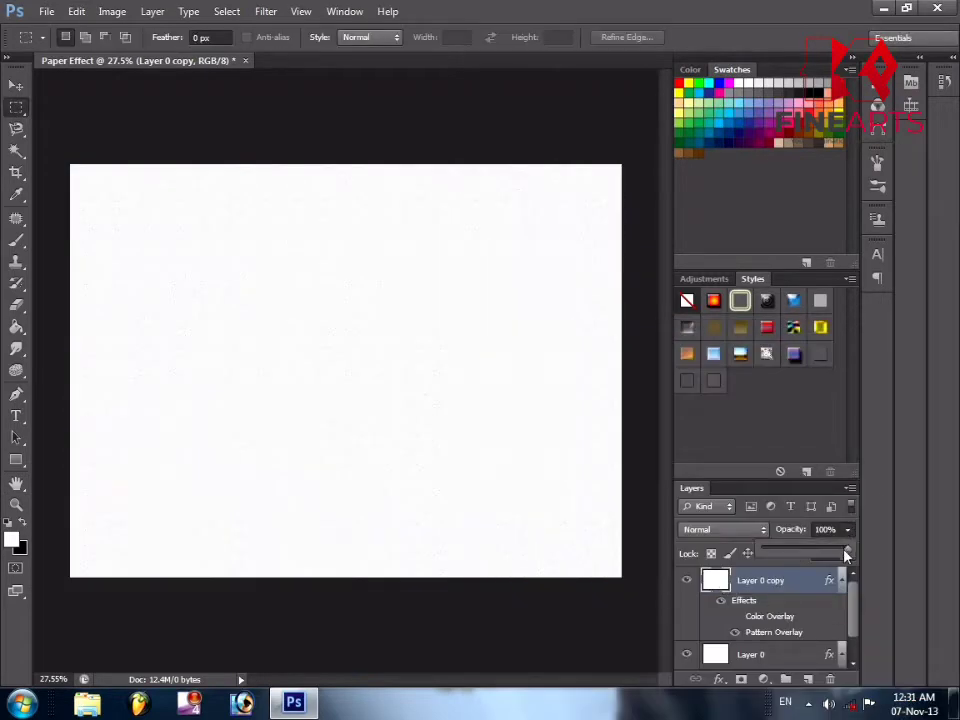
left_click_drag(800, 555, 802, 555)
Merge the patterned copy with the cyan layer and duplicate the merged layer
left_click(801, 583)
left_click(797, 653, "shift")
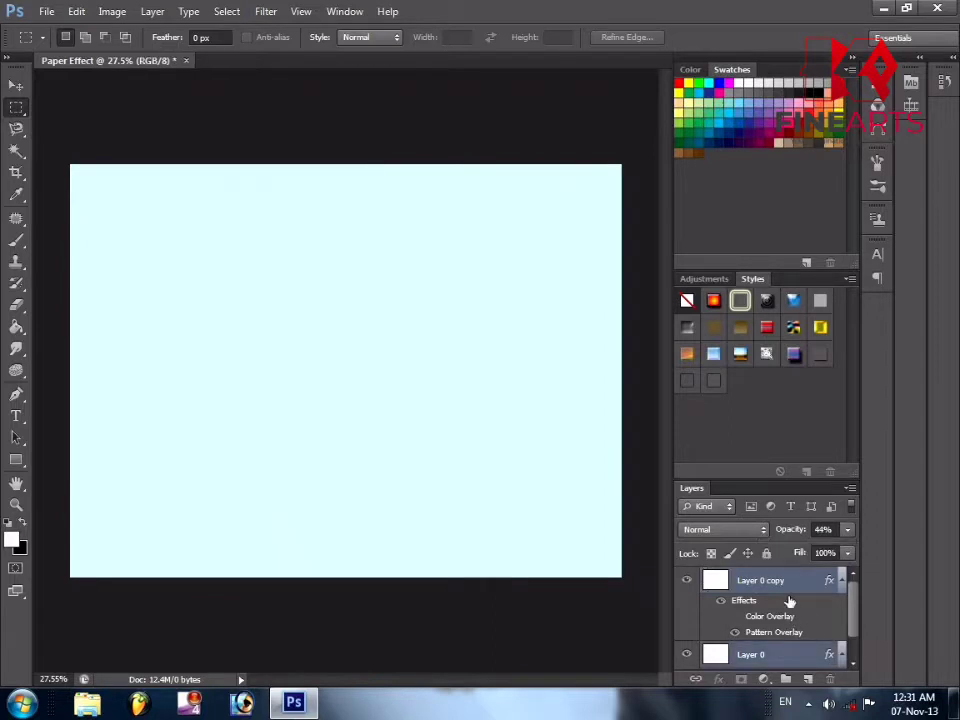
right_click(797, 575)
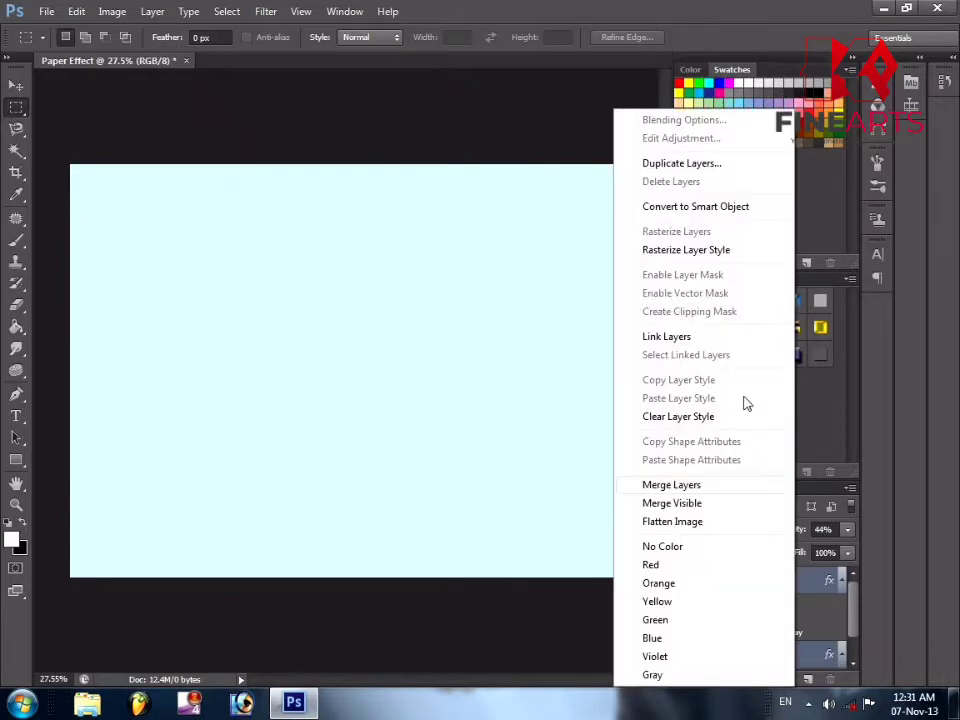
left_click(694, 486)
key("ctrl+j")
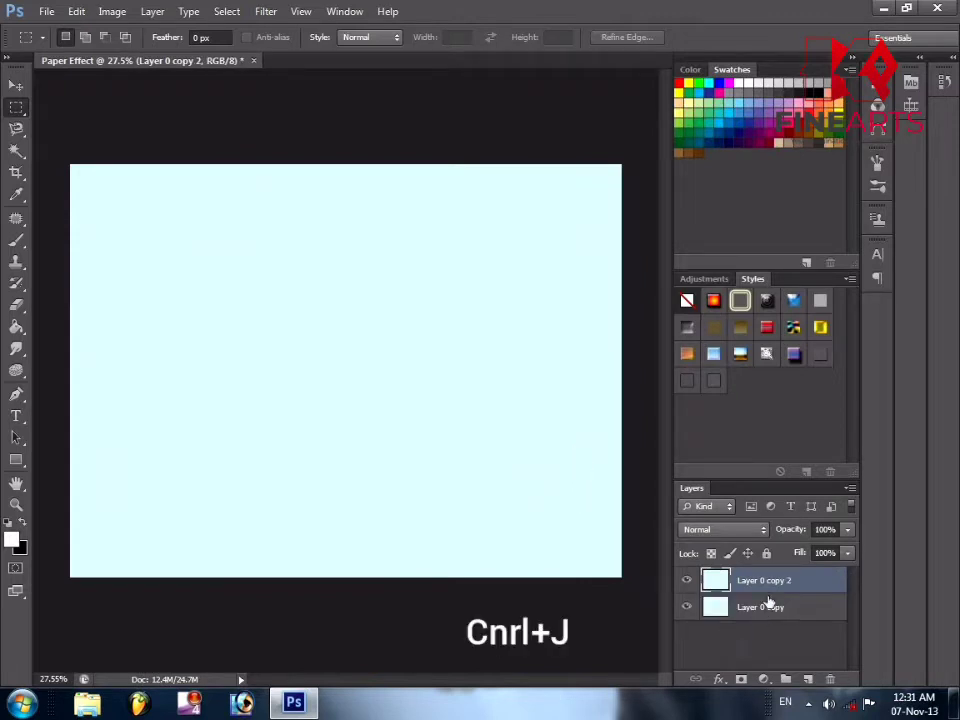
Add the text PAPER on the canvas in 60 pt Swis721 BT and colour it black
left_click(16, 416)
left_click(299, 347)
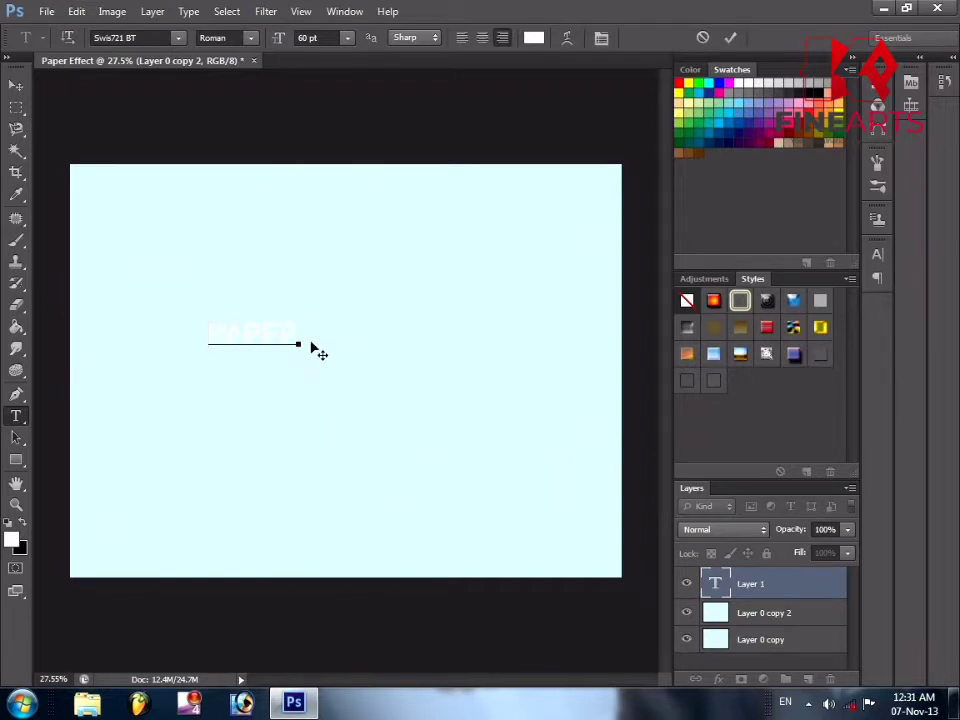
key("ctrl+a")
left_click(533, 37)
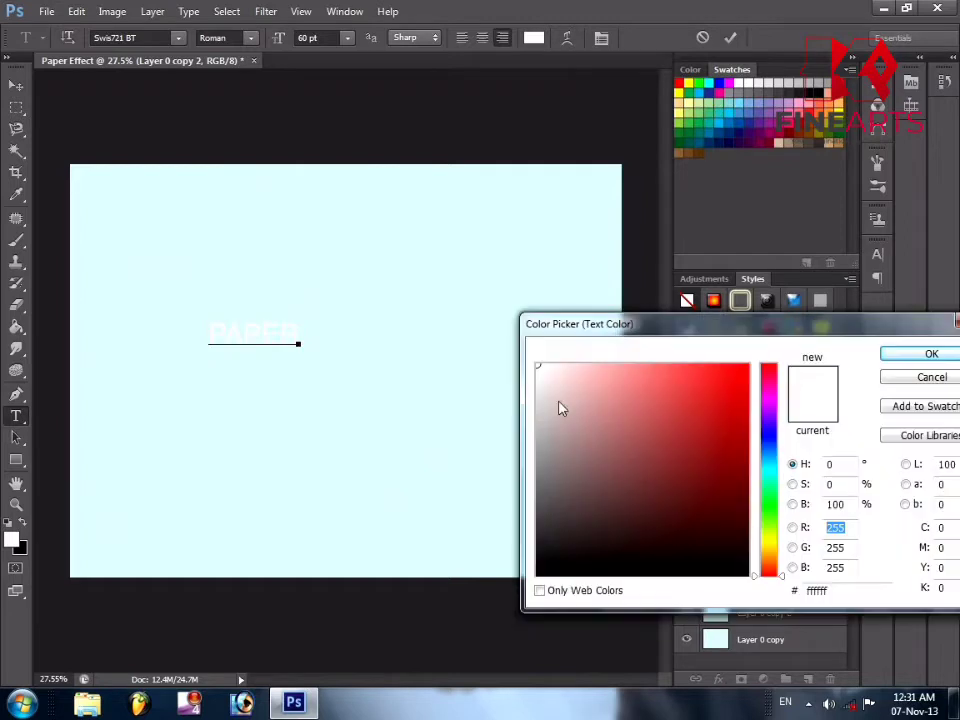
left_click_drag(560, 408, 536, 578)
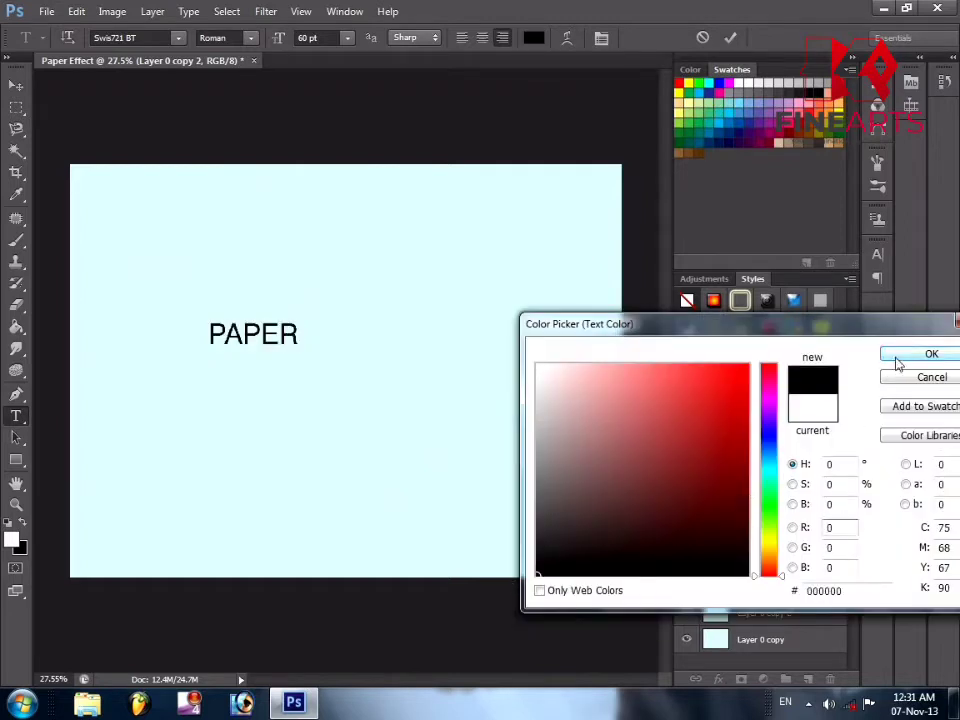
left_click(916, 360)
left_click(272, 338)
key("ctrl+Return")
Scale up the PAPER text so it spans nearly half the canvas width, and apply the transformation
key("v")
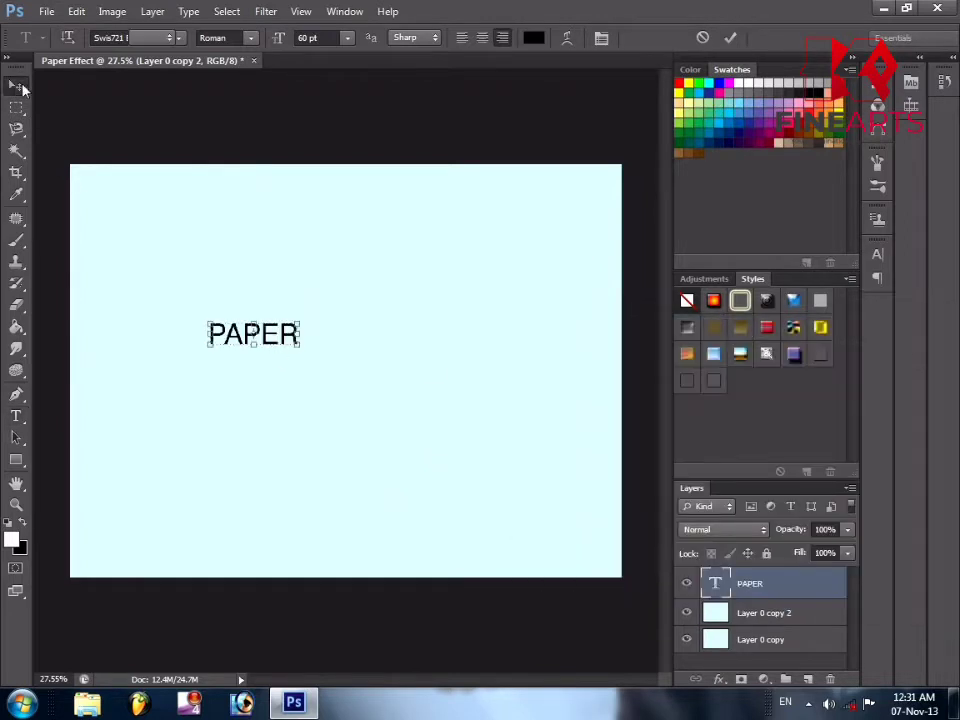
left_click_drag(305, 343, 464, 436)
left_click(16, 86)
left_click(390, 272)
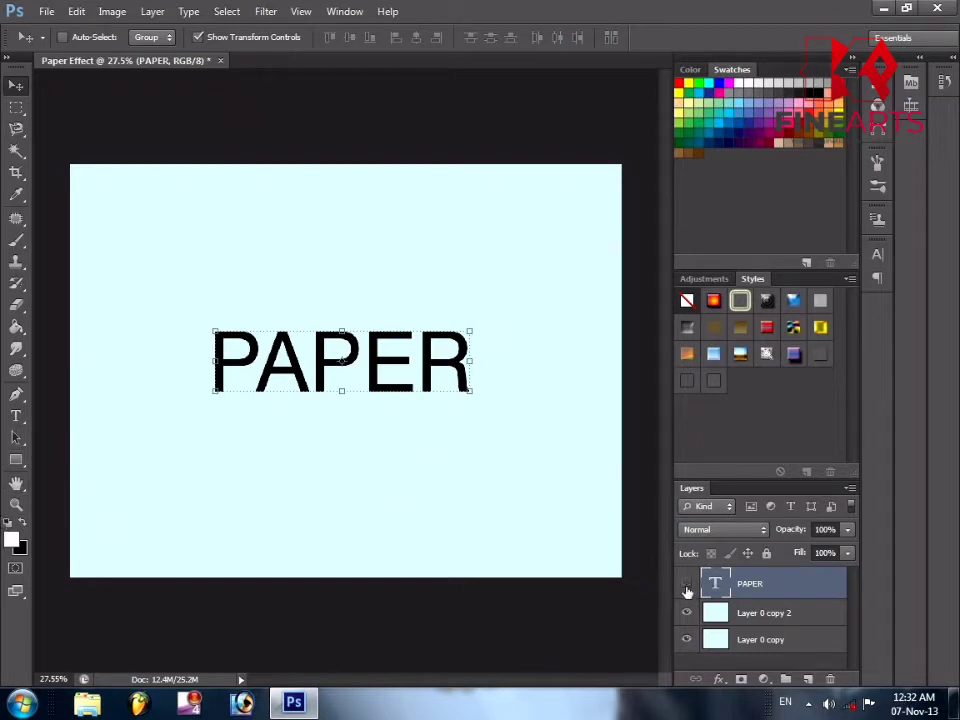
Hide the PAPER layer and add the text EFFECT in black 60 pt on a new text layer
left_click(687, 590)
left_click(16, 416)
left_click(298, 334)
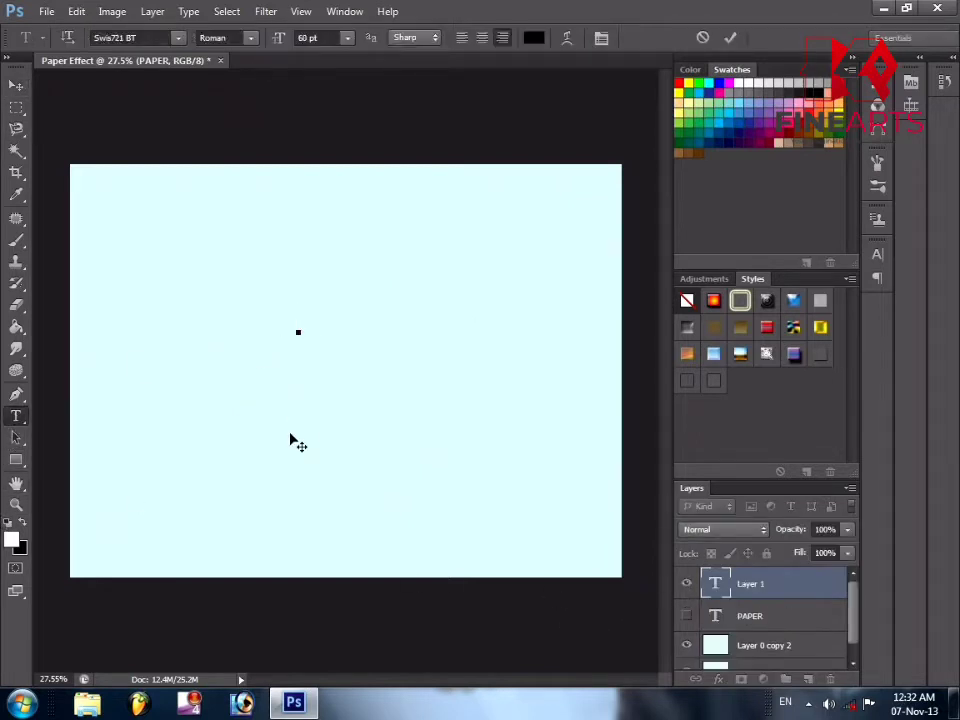
type("EFFECT")
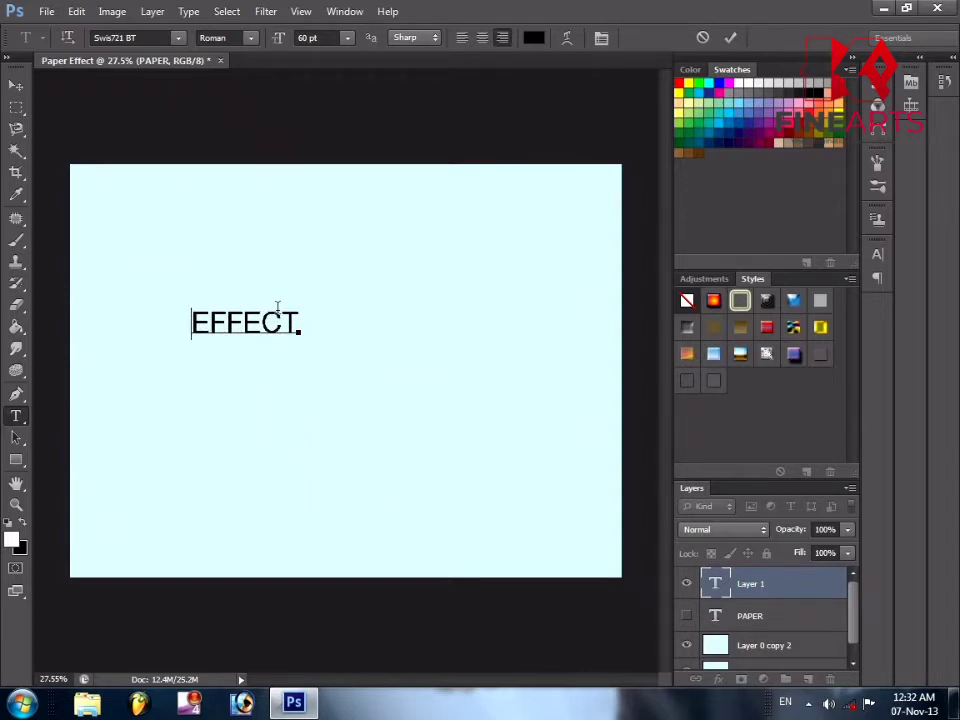
key("ctrl+Return")
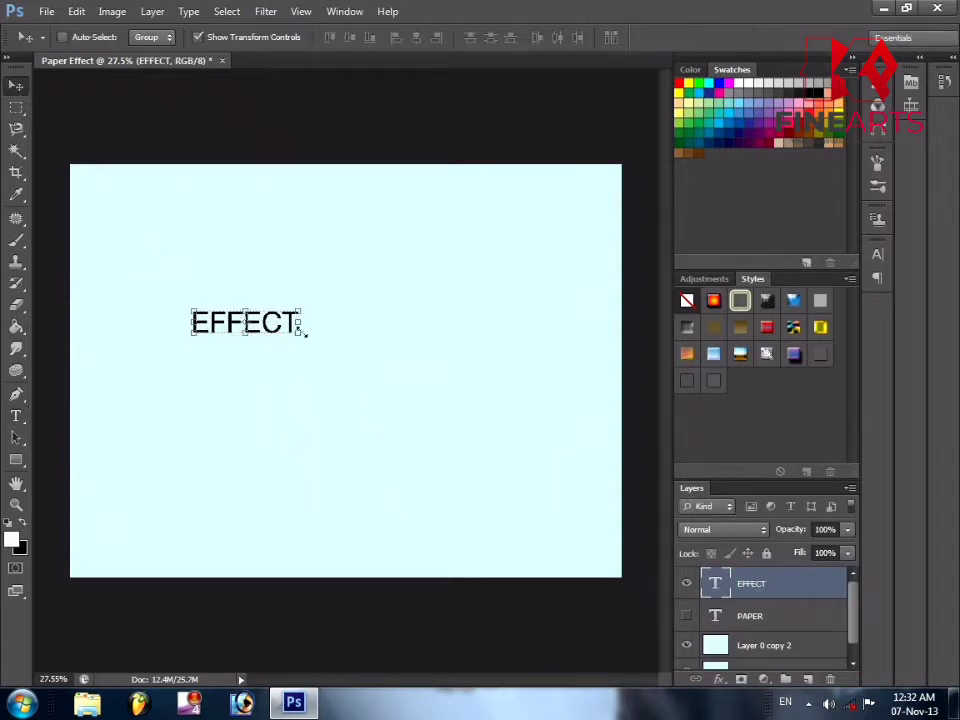
Scale the EFFECT text up to about 368% near the middle of the canvas and apply the transformation
key("ctrl+t")
left_click_drag(300, 334, 588, 478)
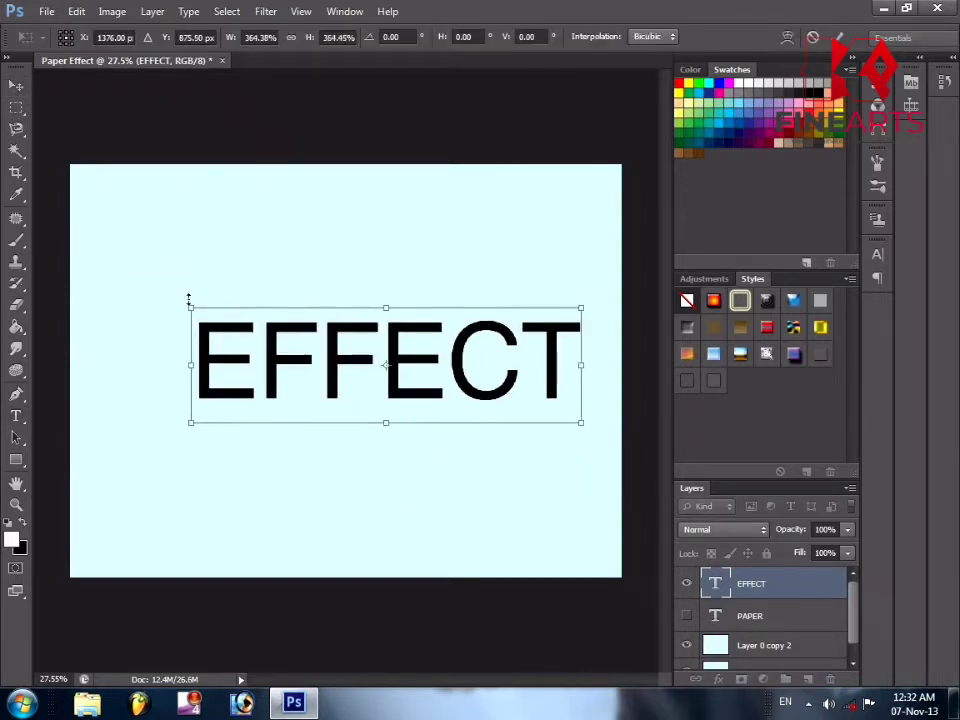
left_click_drag(190, 304, 171, 299)
left_click_drag(358, 347, 353, 345)
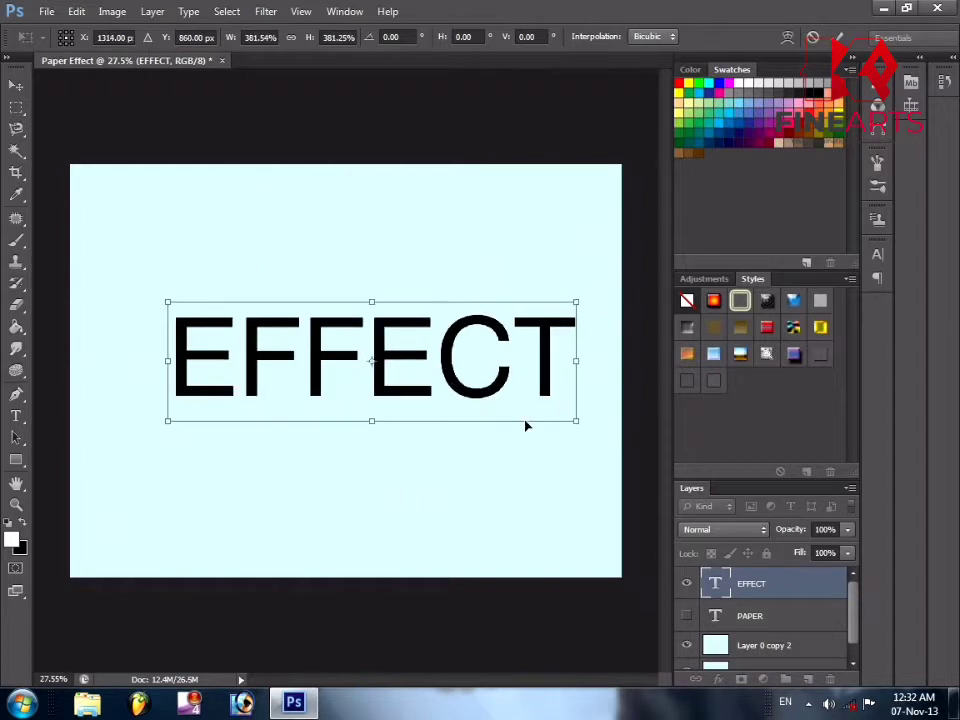
left_click_drag(572, 422, 561, 418)
left_click(16, 85)
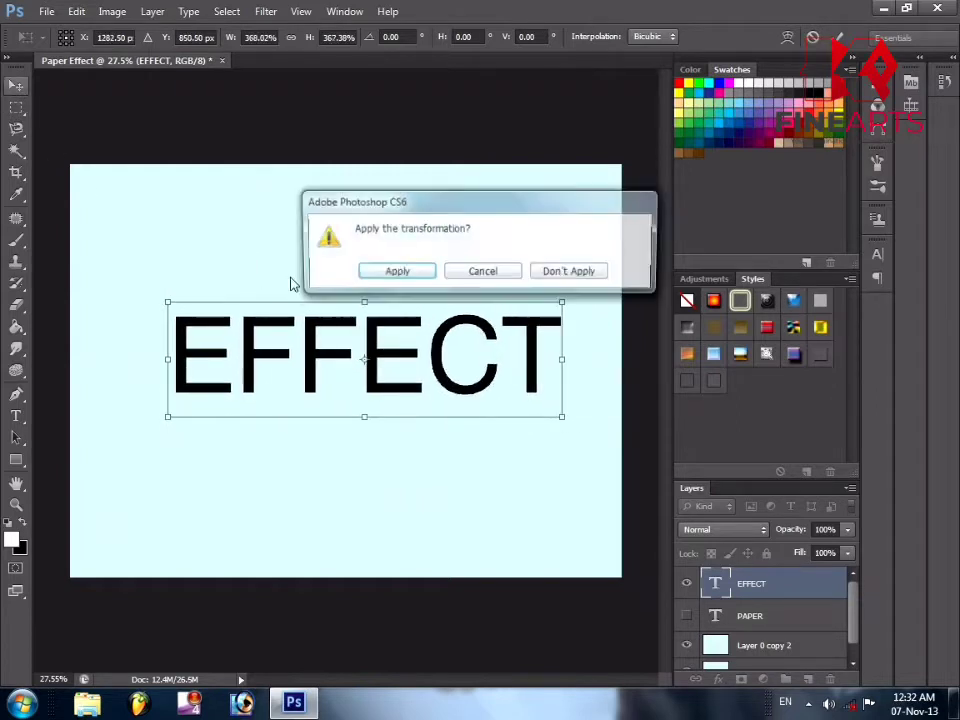
key("Return")
Select the whole canvas and align the EFFECT text to its vertical and horizontal centers
key("ctrl+a")
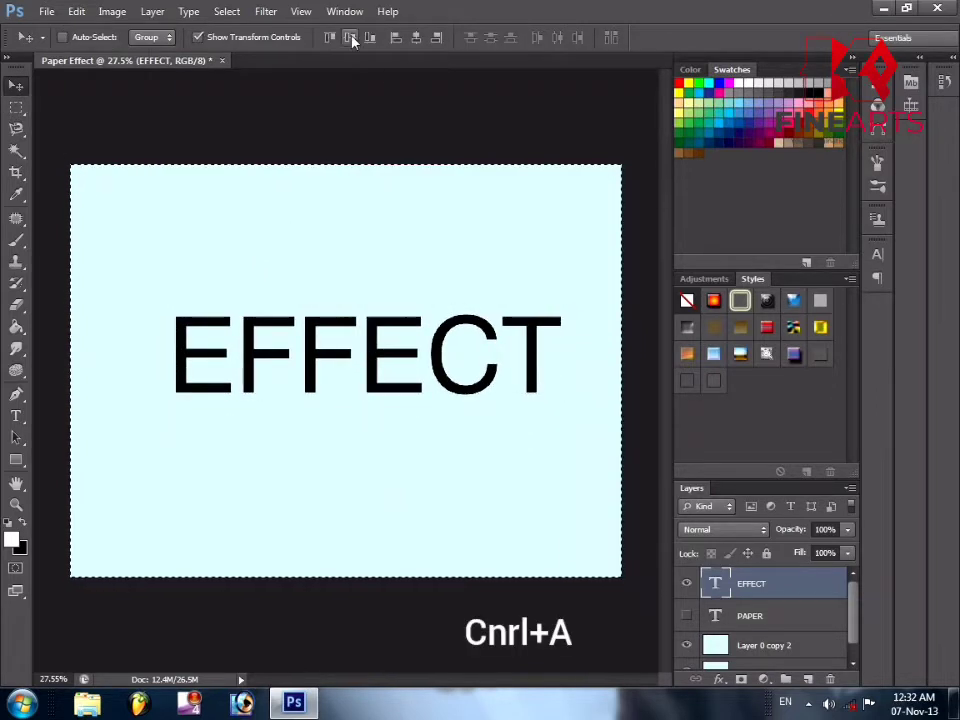
left_click(414, 38)
left_click(414, 38)
Hide the EFFECT layer, show PAPER, and center the PAPER text vertically and horizontally on the canvas
left_click(686, 583)
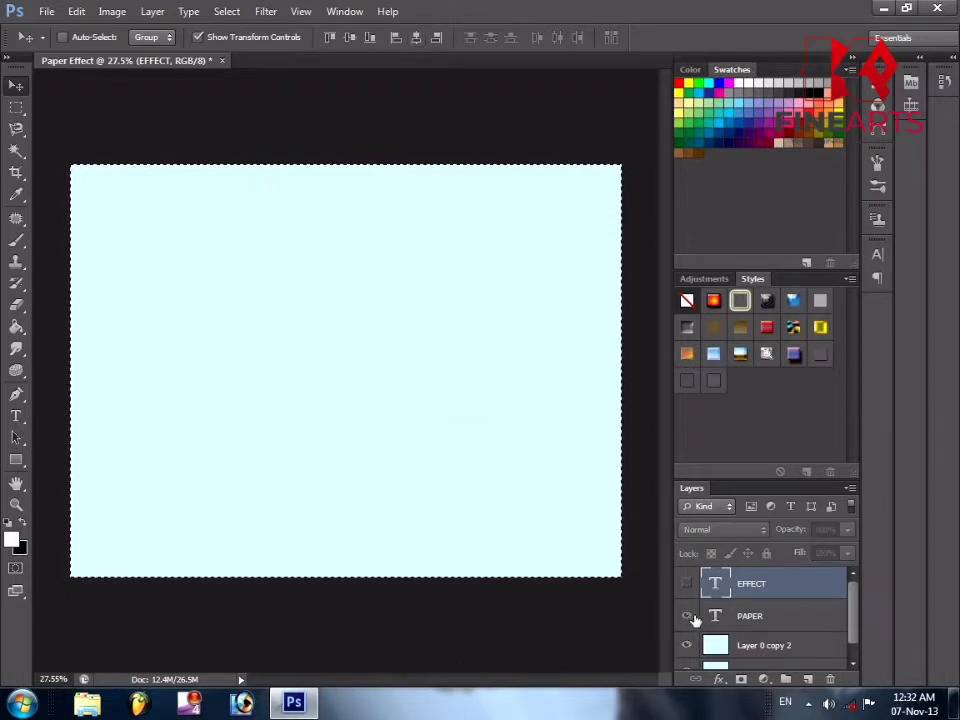
left_click(686, 615)
left_click(773, 615)
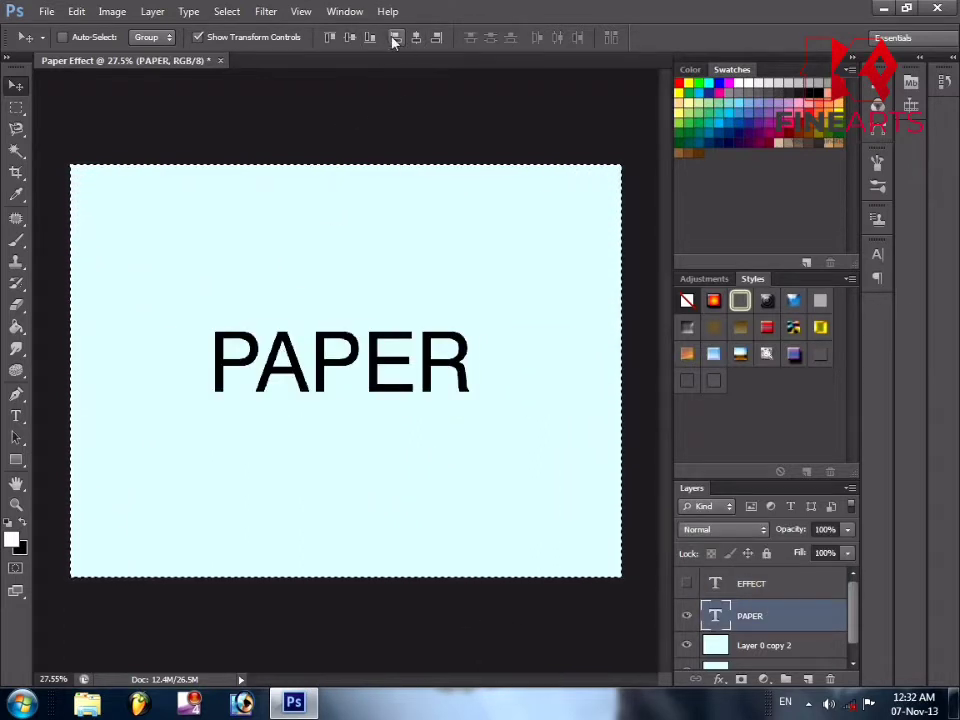
left_click(350, 38)
left_click(412, 38)
Select and show the EFFECT text layer and hide the PAPER layer
left_click(798, 590)
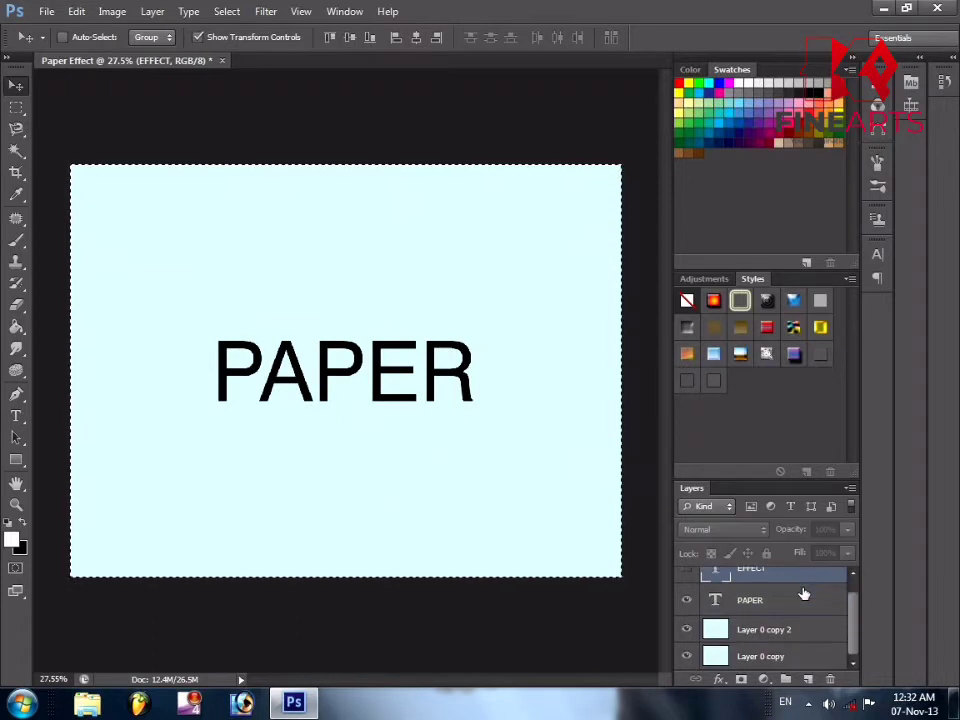
left_click(686, 583)
left_click(686, 615)
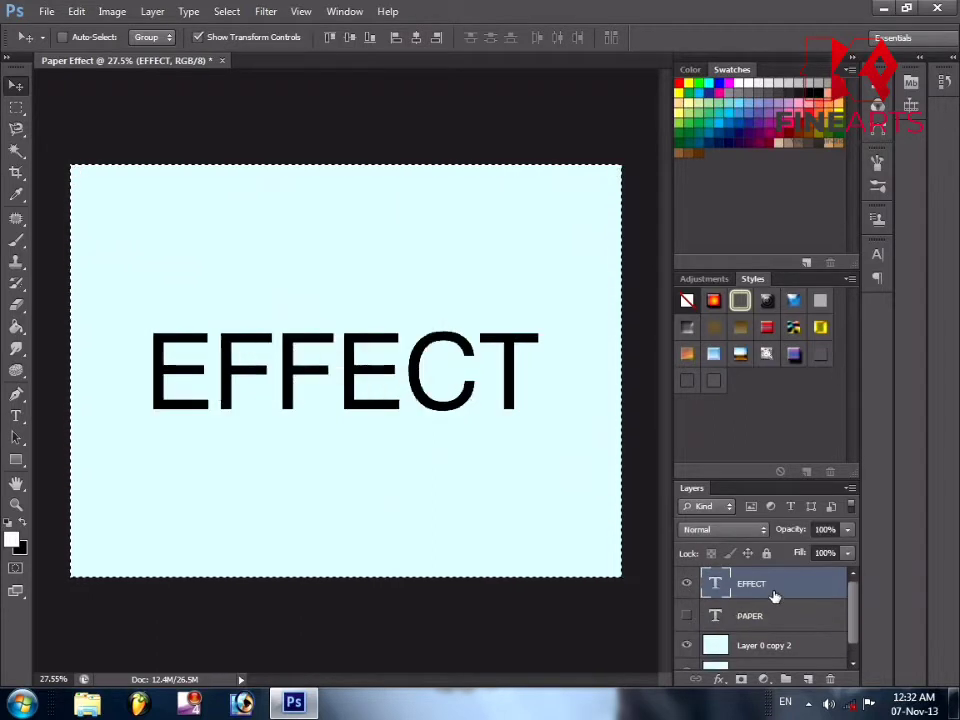
Change the EFFECT text's font to Swis721 Hv BT after trying neighbouring fonts in the list
left_click(877, 254)
key("Up")
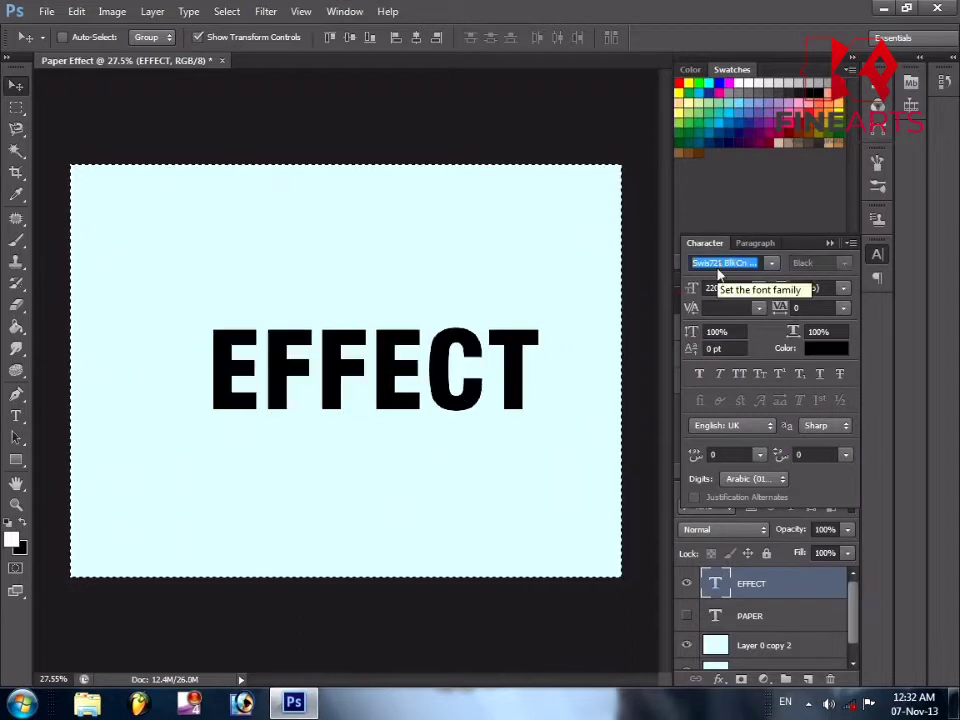
key("Up")
key("Up")
key("Up")
key("Up")
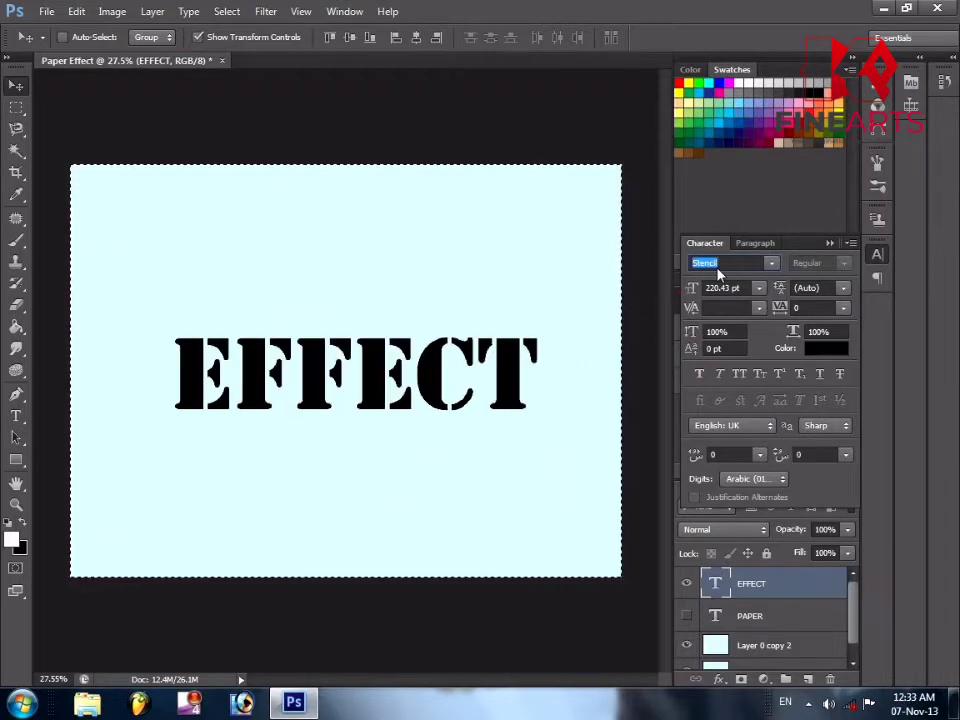
key("Down")
key("Down")
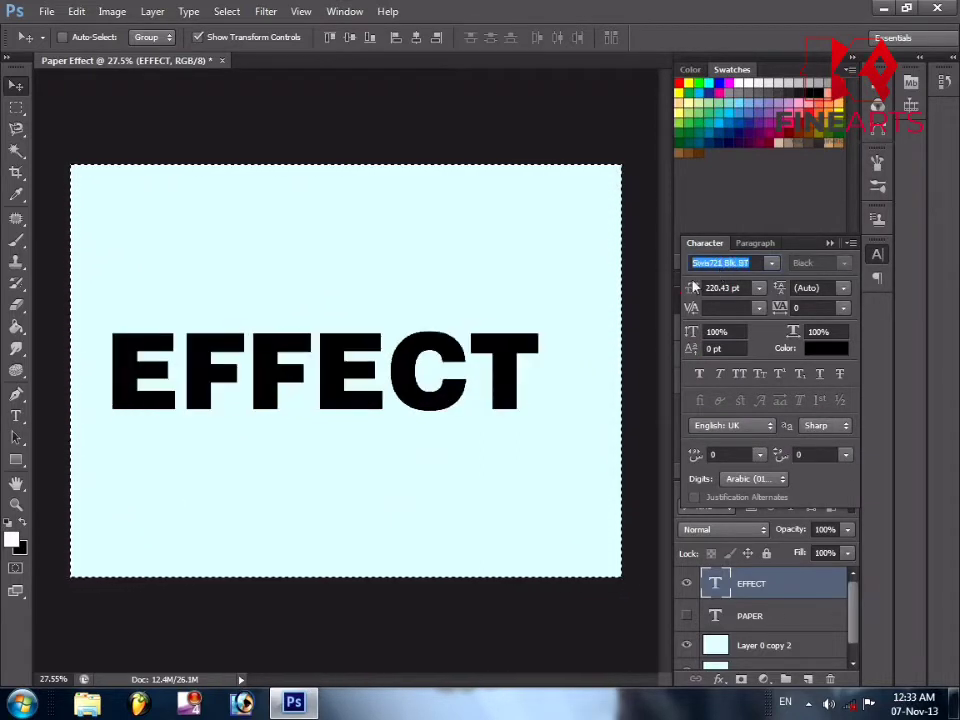
key("Down")
key("Down")
key("Down")
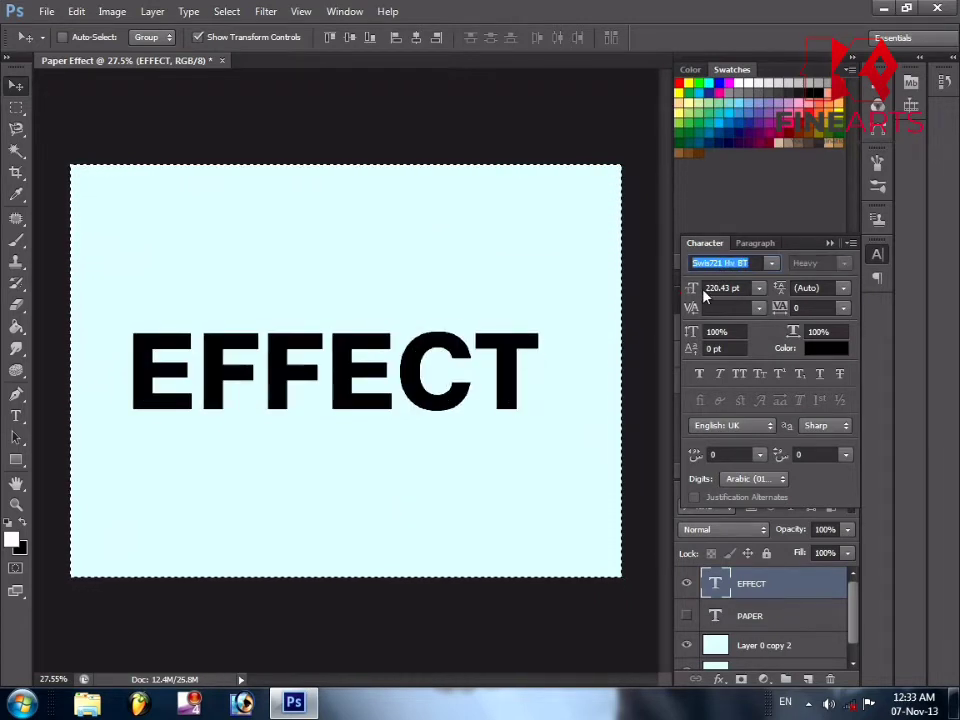
left_click(746, 586)
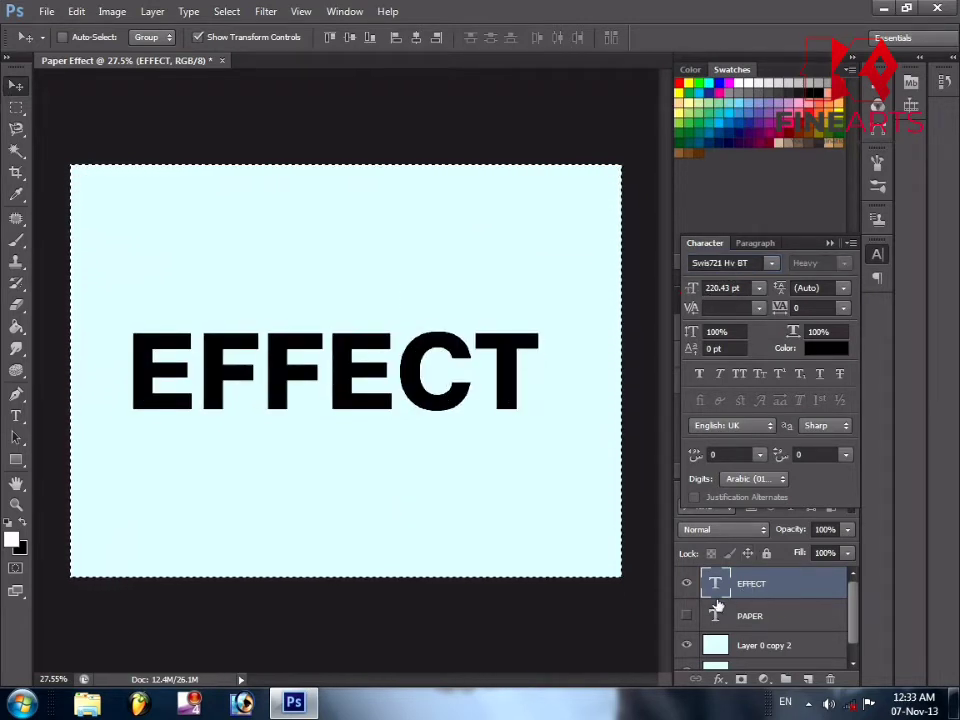
Hide Layer 0 copy 2, select Layer 0 copy, and close the character settings
scroll(720, 620, "down", 1)
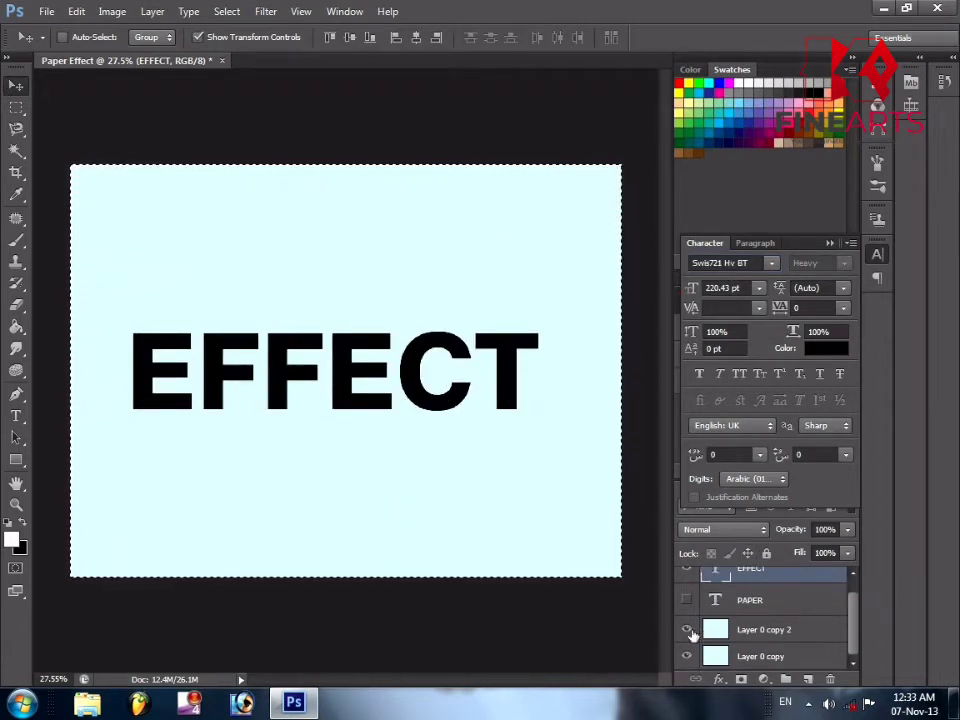
left_click(785, 657)
scroll(780, 648, "up", 1)
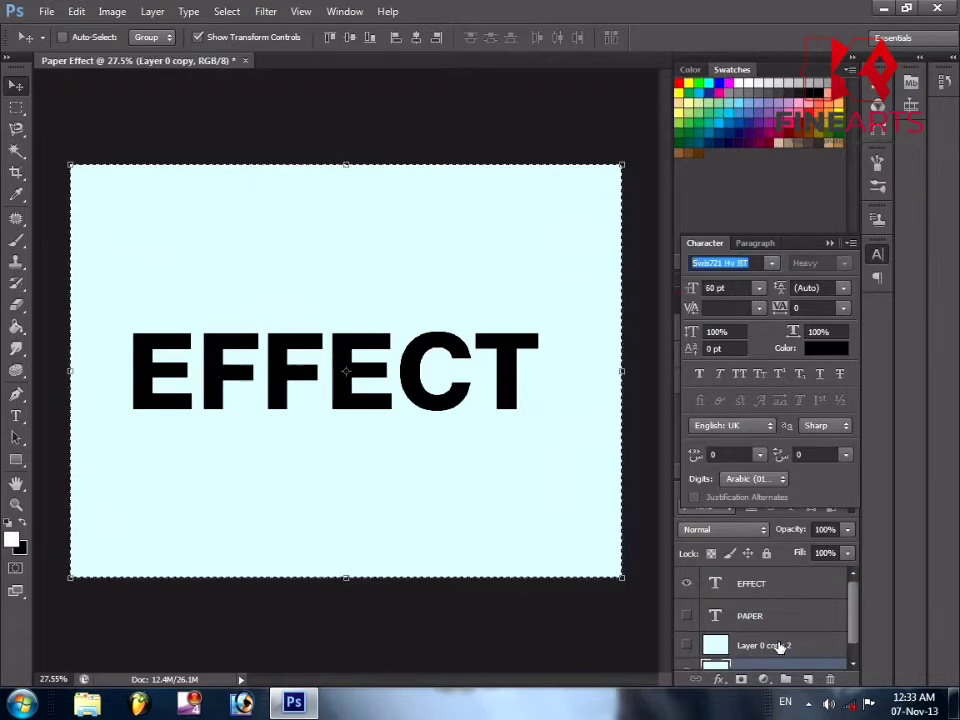
left_click(829, 243)
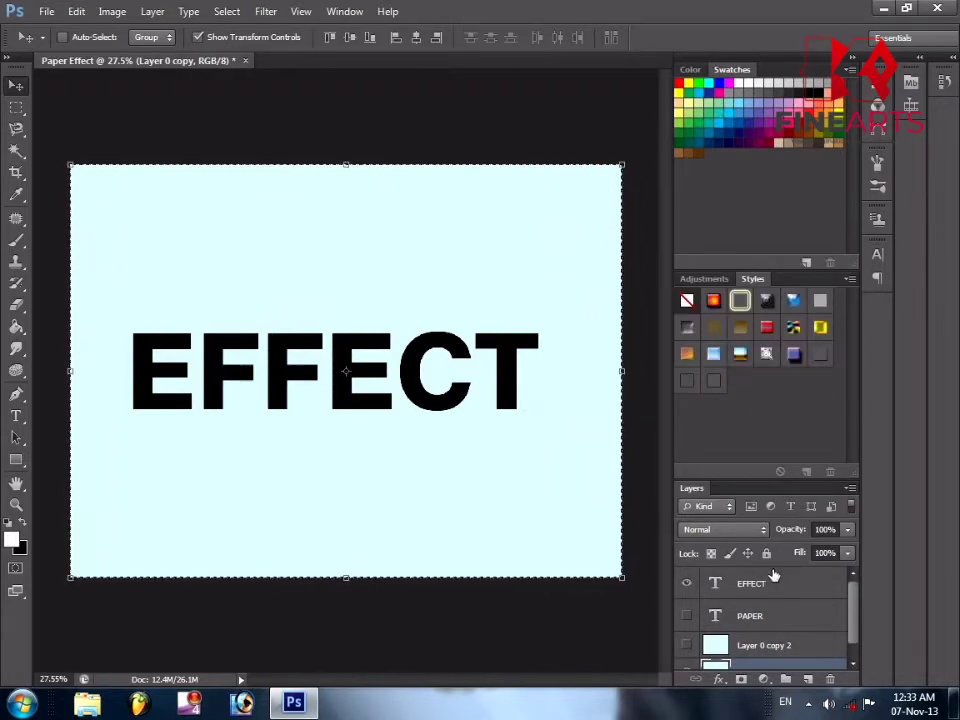
scroll(773, 577, "down", 1)
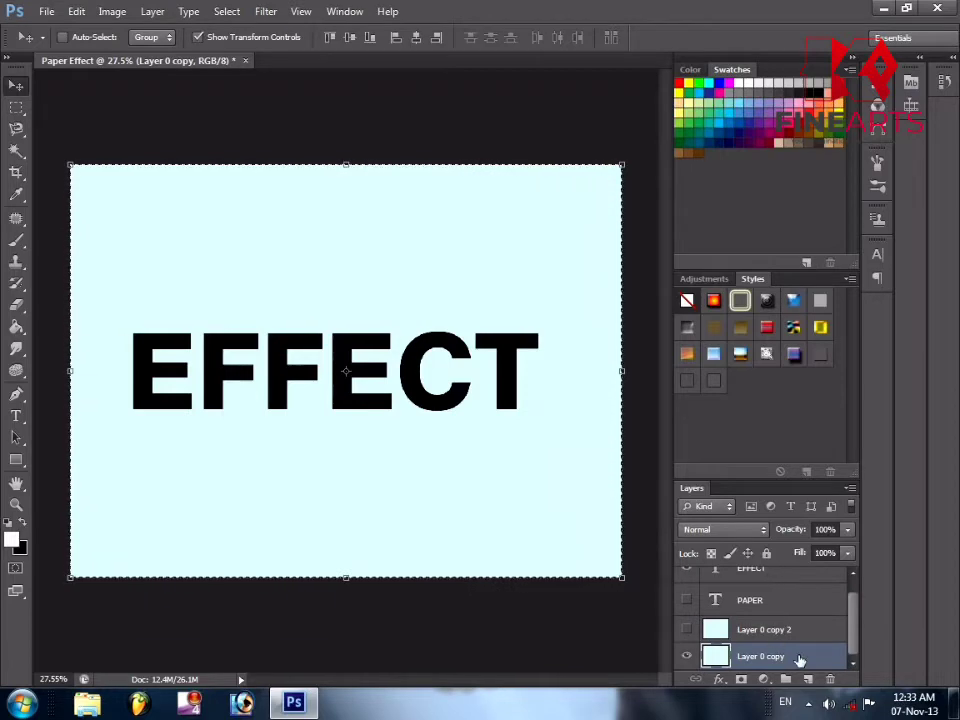
left_click(786, 578, "ctrl")
right_click(786, 578)
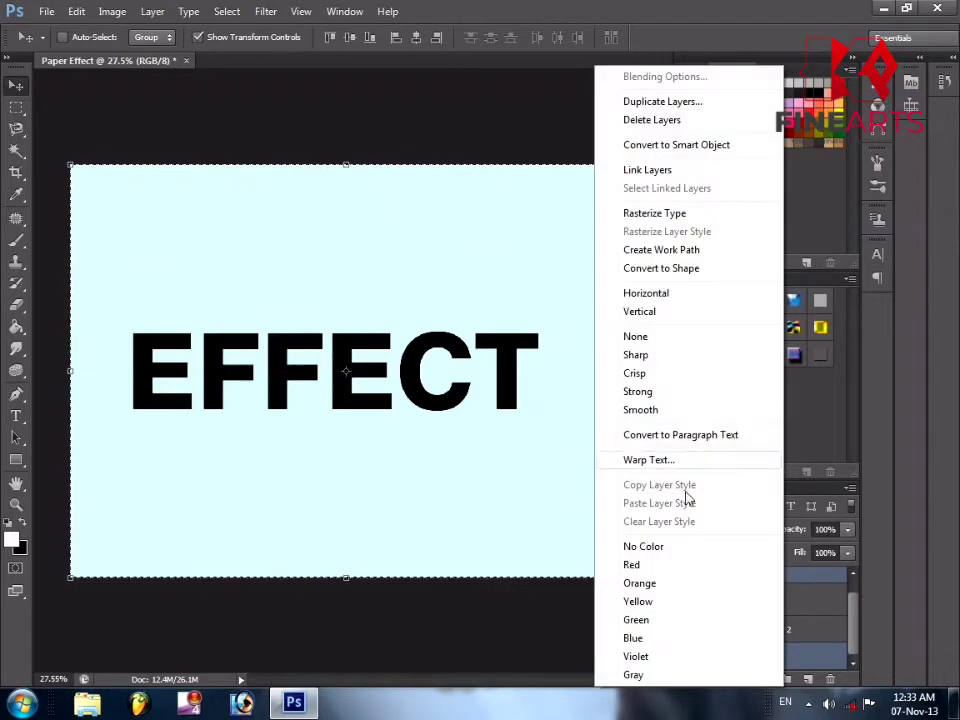
left_click(835, 620)
Merge the EFFECT text layer with Layer 0 copy
left_click(798, 577)
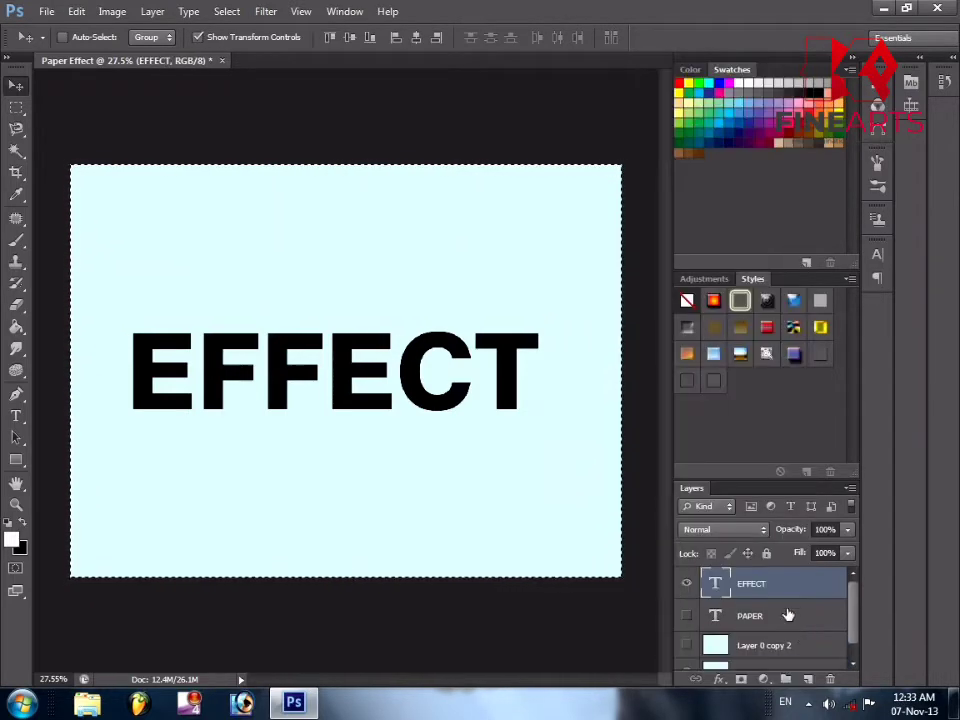
scroll(790, 642, "down", 1)
left_click(787, 657, "ctrl")
right_click(786, 658)
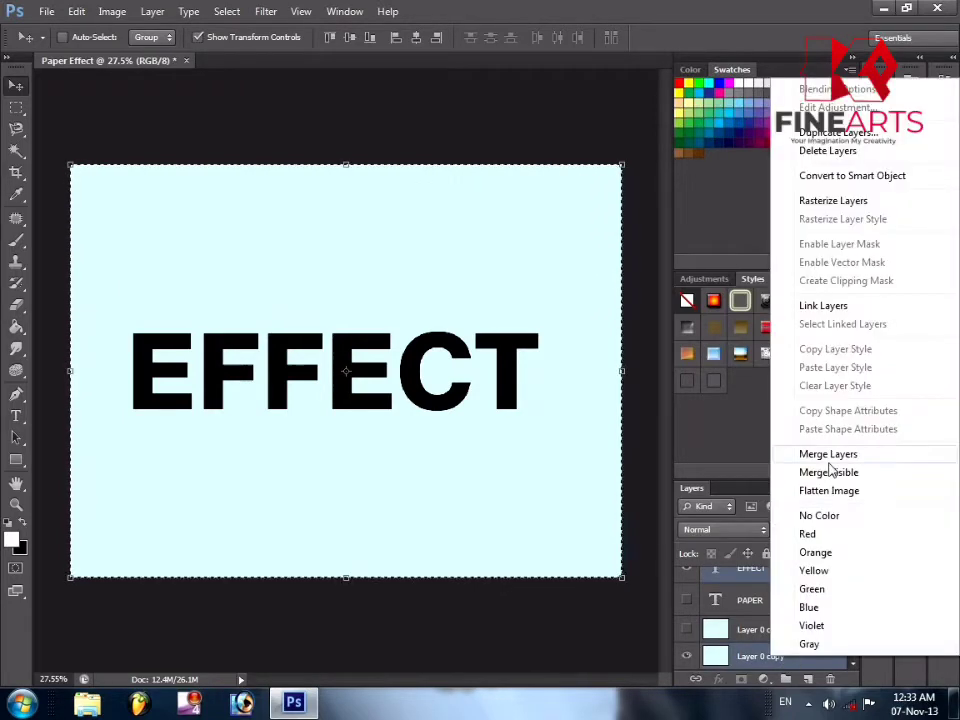
left_click(825, 455)
Hide the merged EFFECT layer and show the PAPER layer and Layer 0 copy 2
left_click(686, 580)
left_click(686, 610)
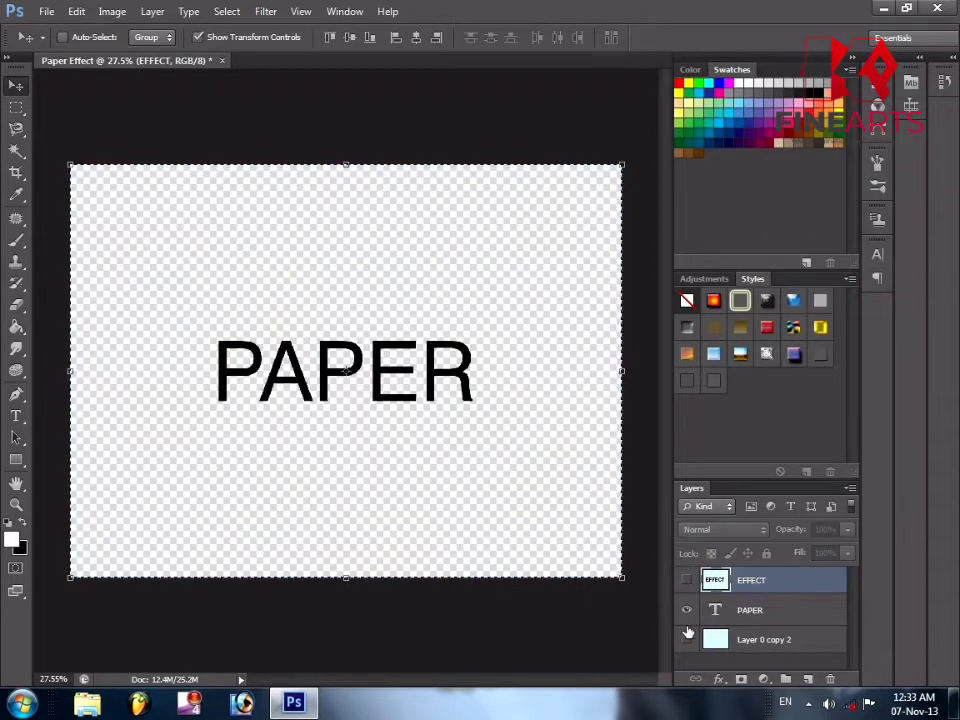
left_click(686, 639)
Merge the PAPER text layer with Layer 0 copy 2 and show the EFFECT layer again
left_click(773, 612)
left_click(780, 639, "ctrl")
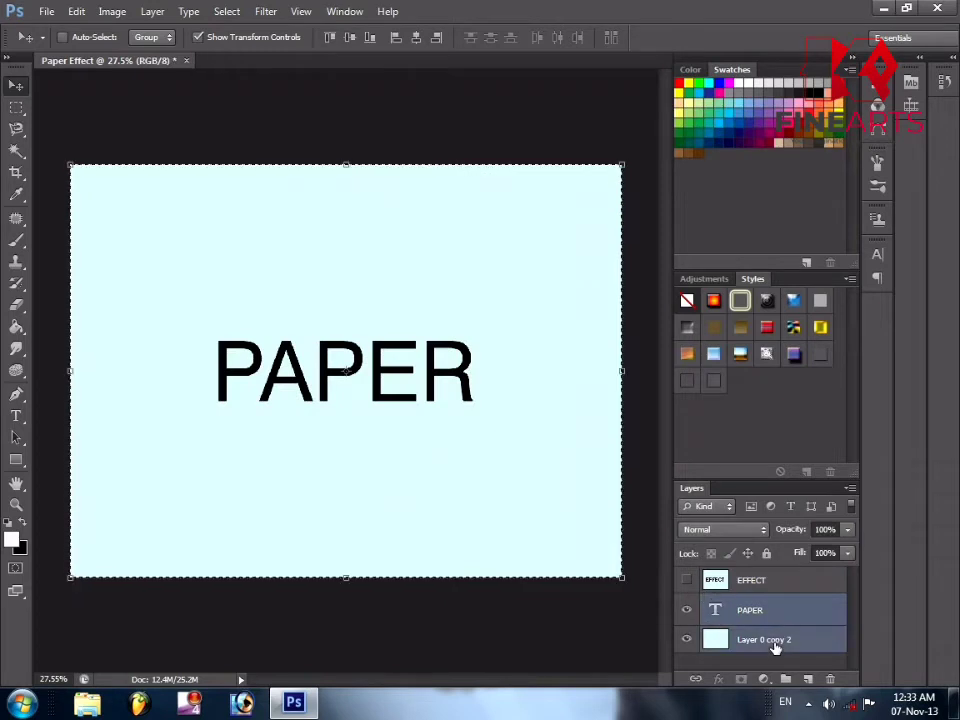
right_click(780, 639)
left_click(828, 439)
left_click(687, 580)
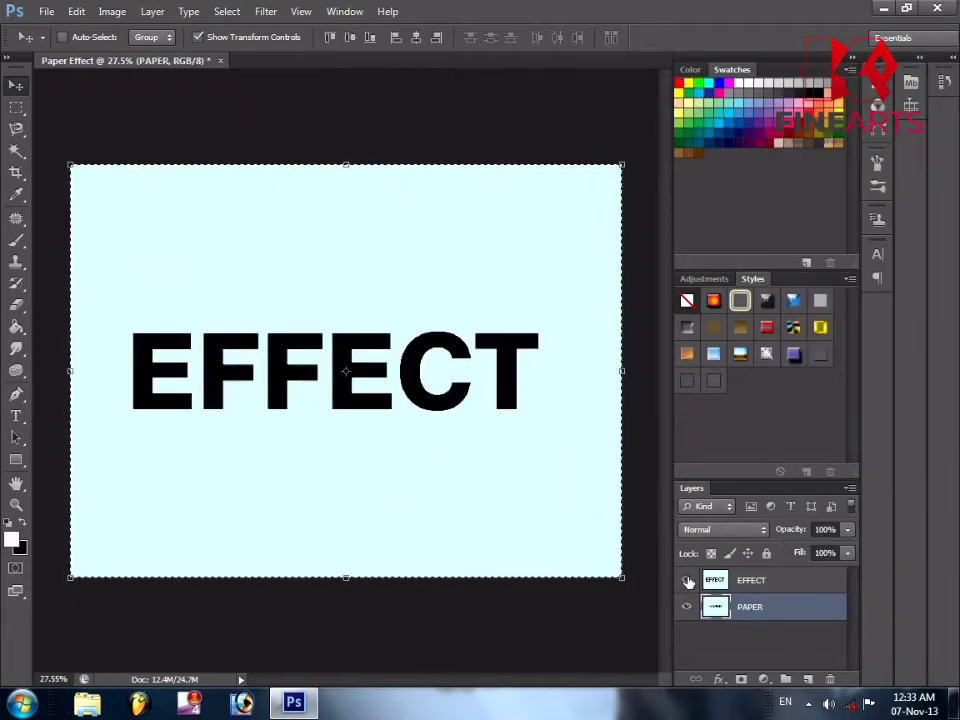
Toggle the PAPER and EFFECT layers off and on to check the two merged layers
left_click(687, 607)
left_click(687, 607)
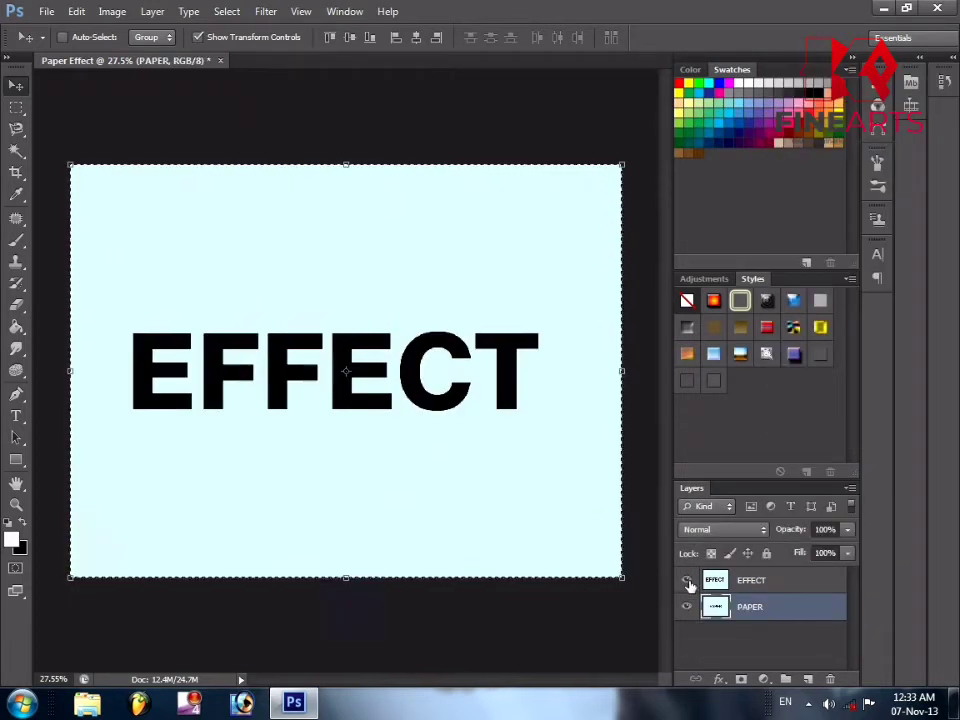
left_click(688, 581)
left_click(688, 581)
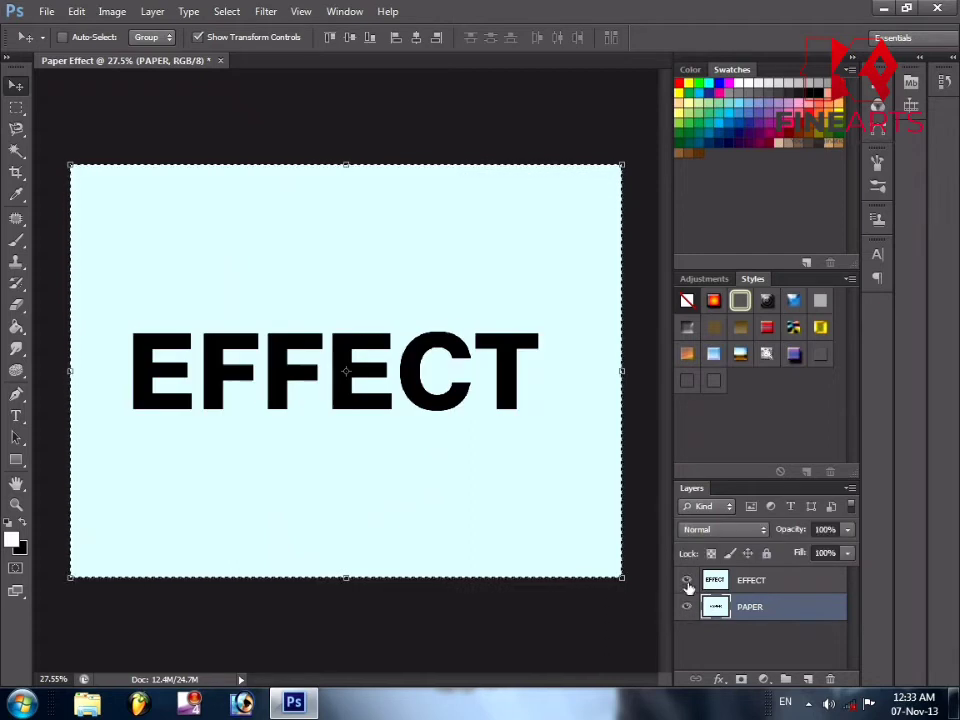
left_click(688, 581)
left_click(688, 583)
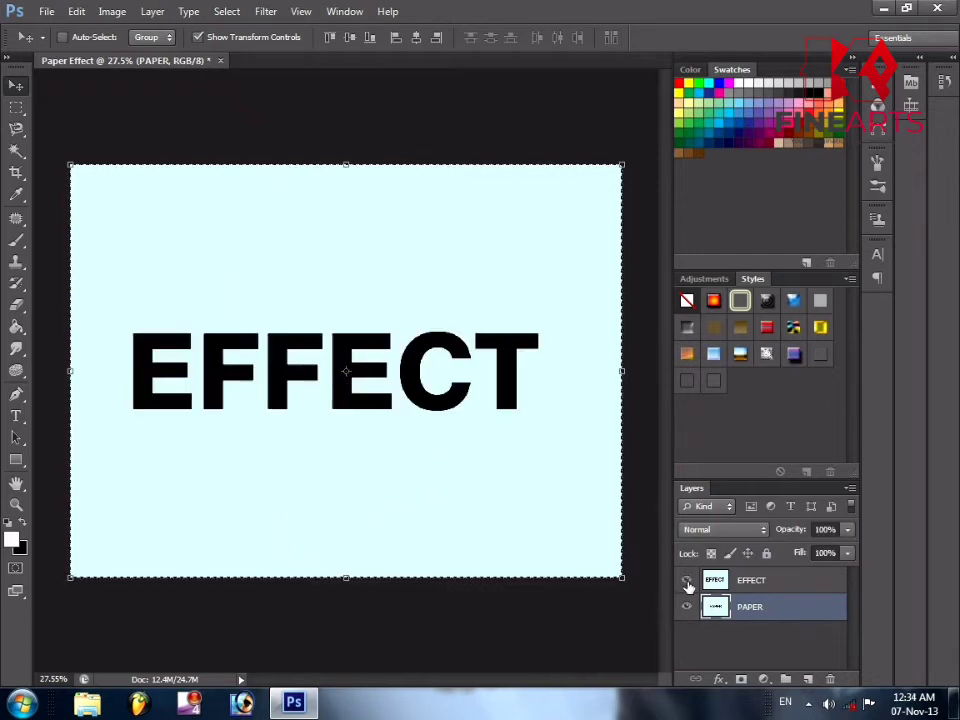
Add a layer mask to the EFFECT layer and make black the foreground color
left_click(792, 579)
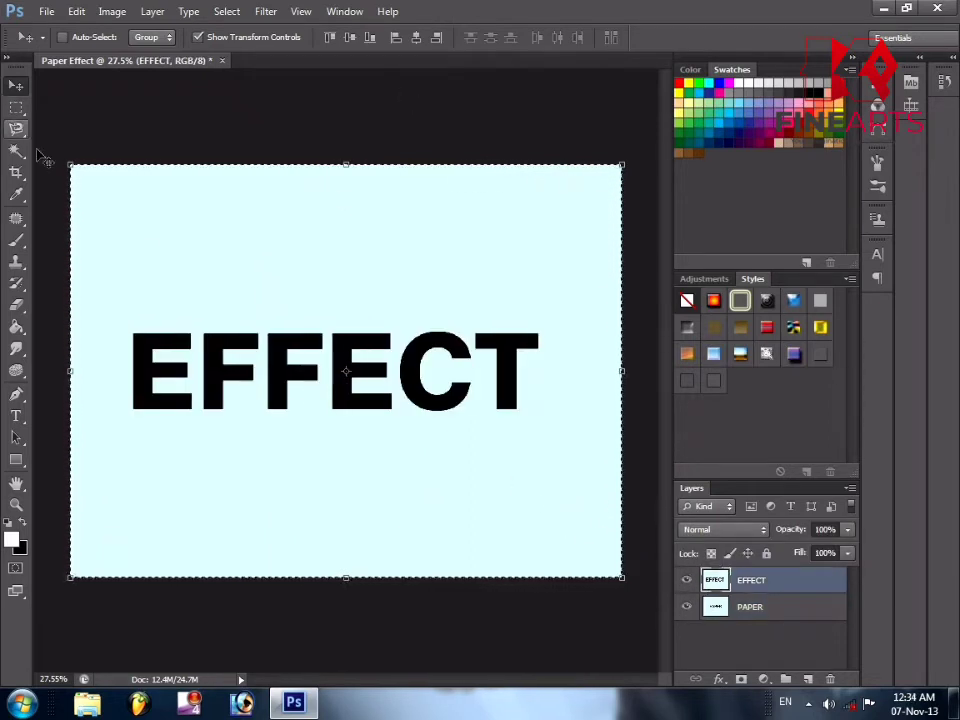
left_click(741, 679)
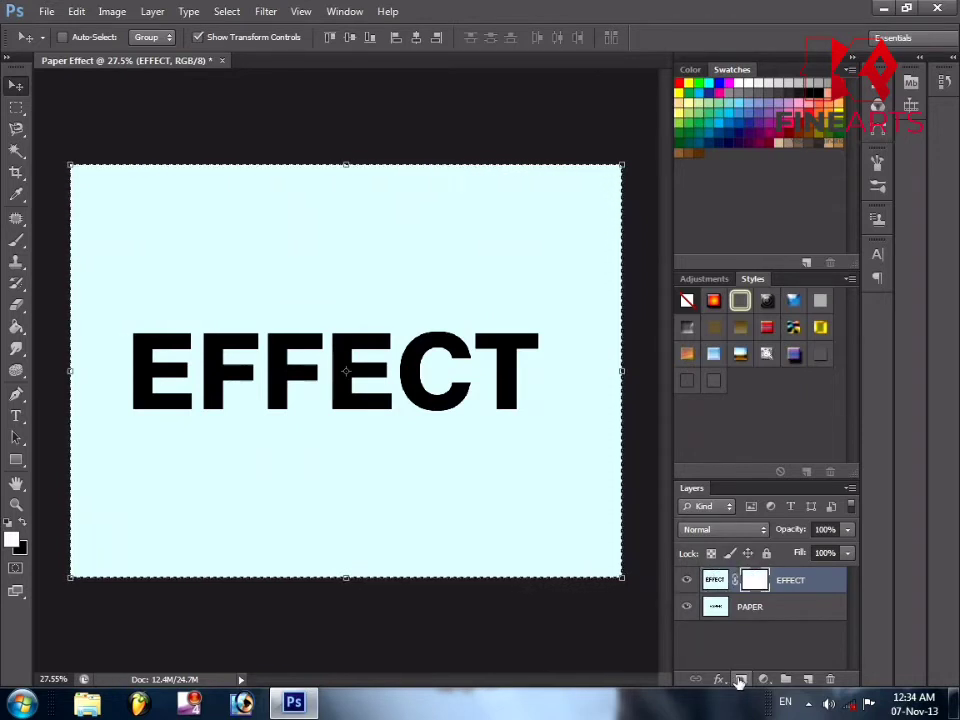
left_click(22, 526)
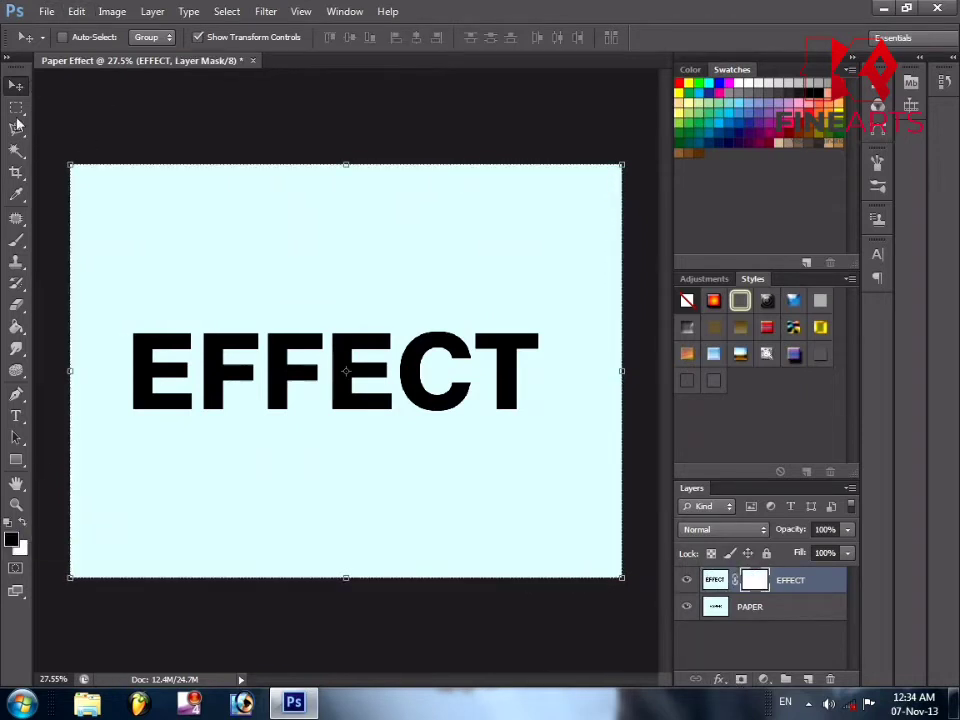
Choose the torn-paper brush tip of 2049 px for the Brush tool
key("b")
left_click(84, 38)
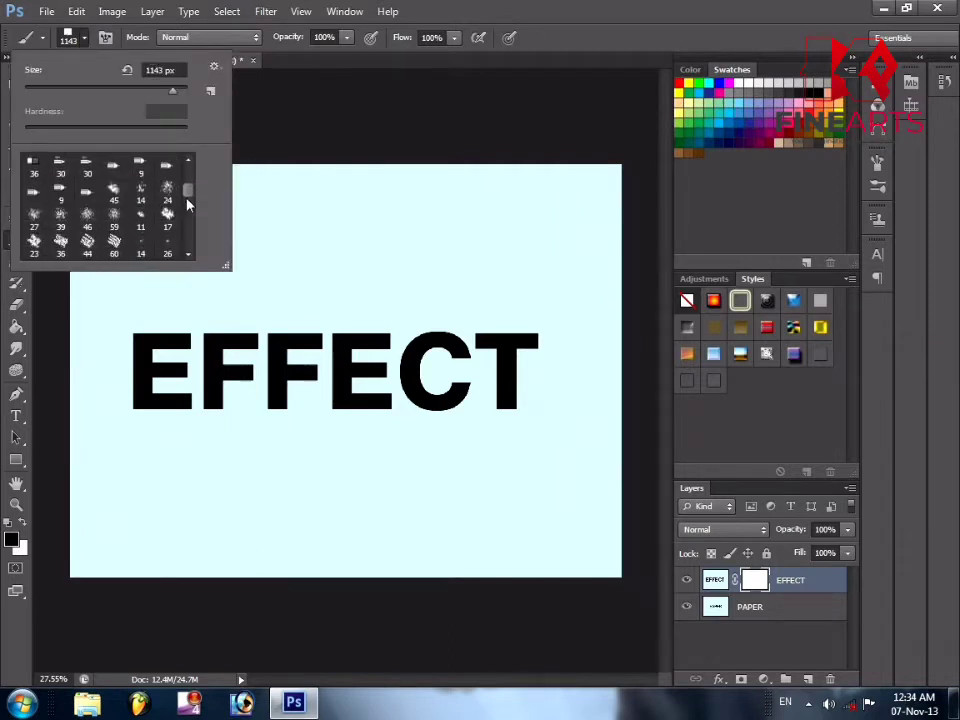
left_click_drag(186, 199, 191, 249)
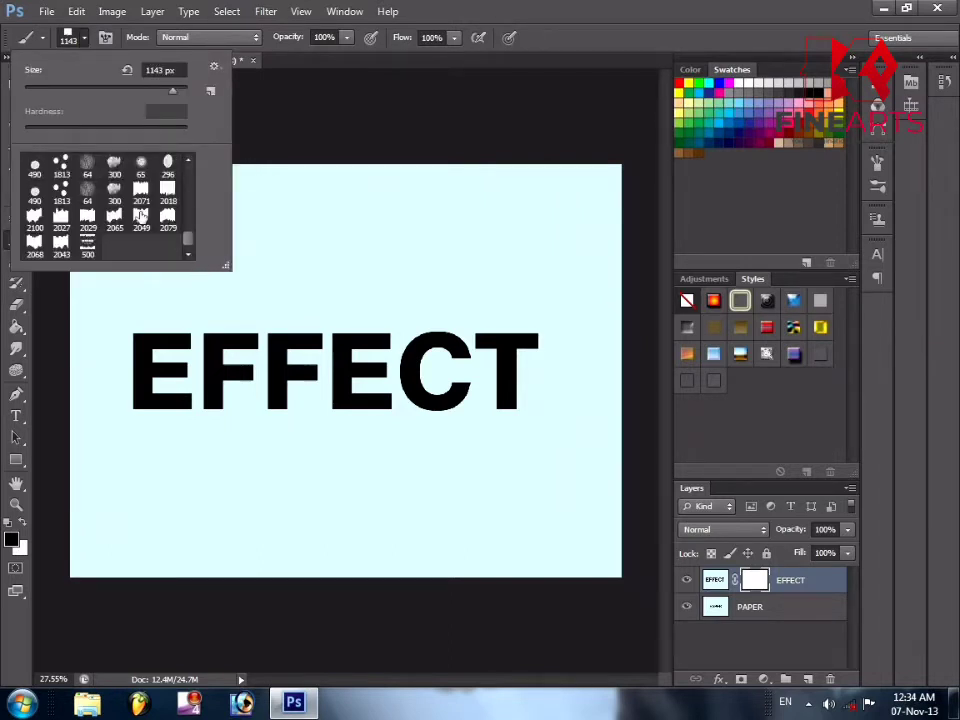
left_click(141, 216)
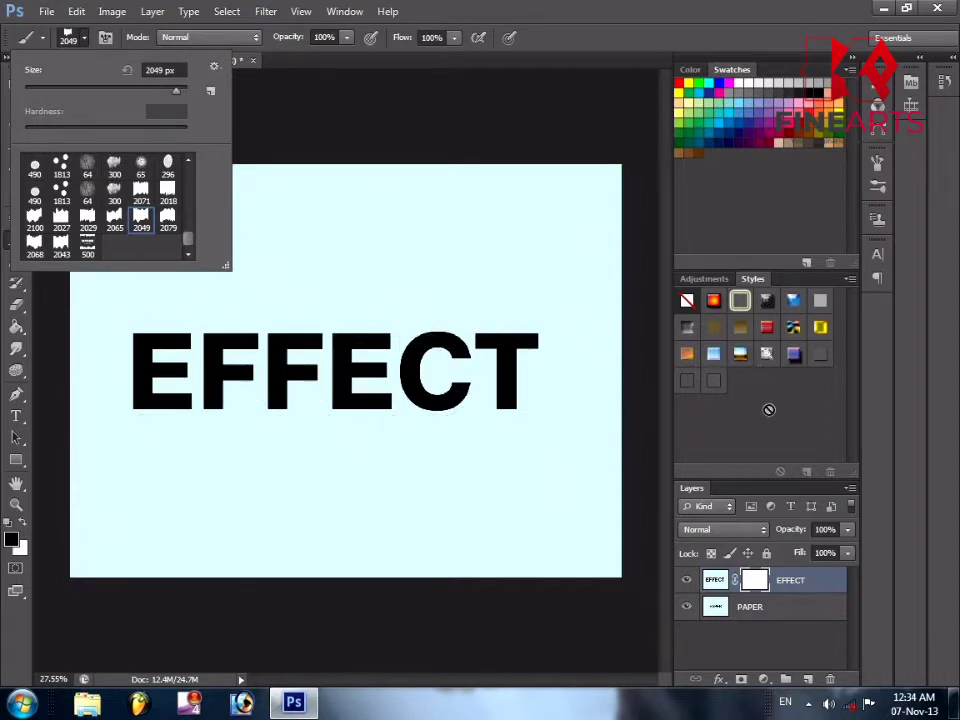
Set the brush tip's roundness to 50% and its angle to -5°
key("F5")
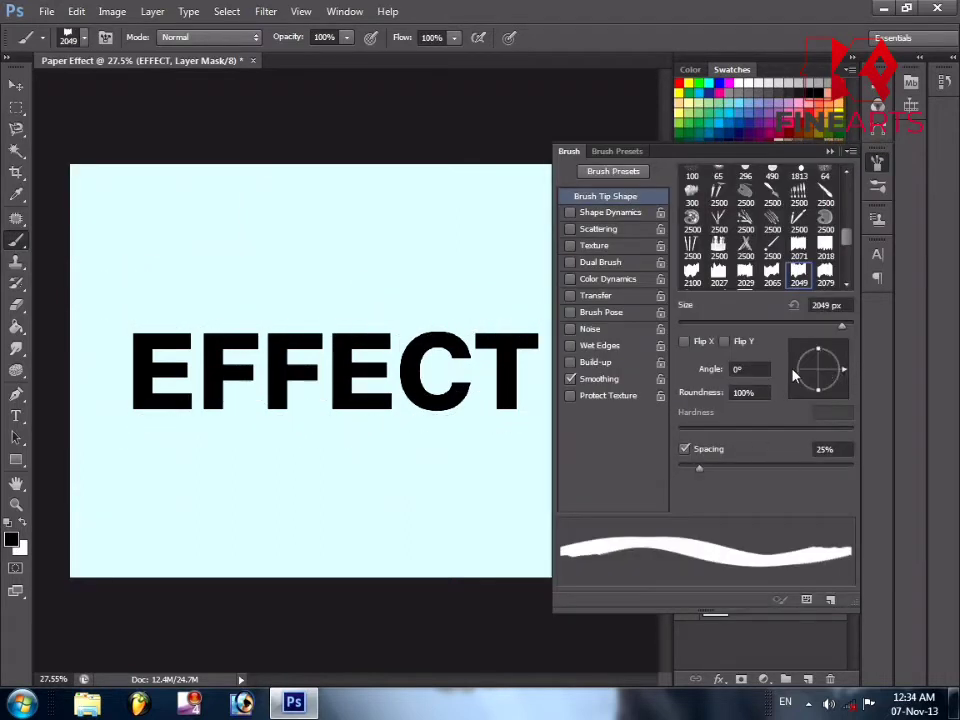
left_click(745, 393)
type("50")
key("Return")
left_click_drag(851, 377, 844, 377)
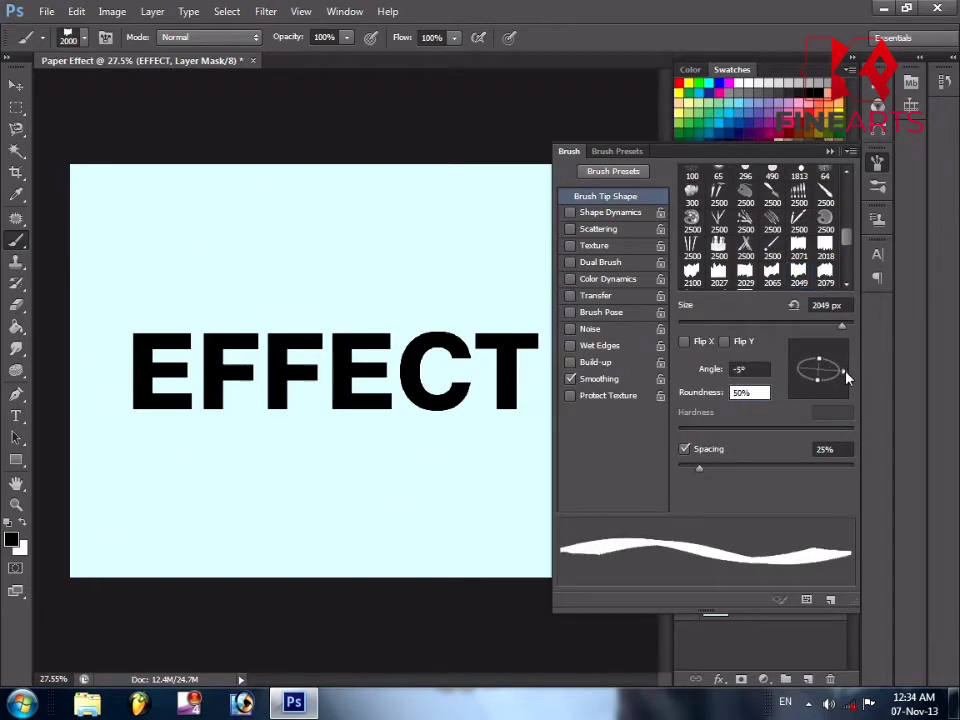
Try stamping a black tear across the EFFECT text on its mask, close the brush settings, and undo the stamp
left_click(307, 368)
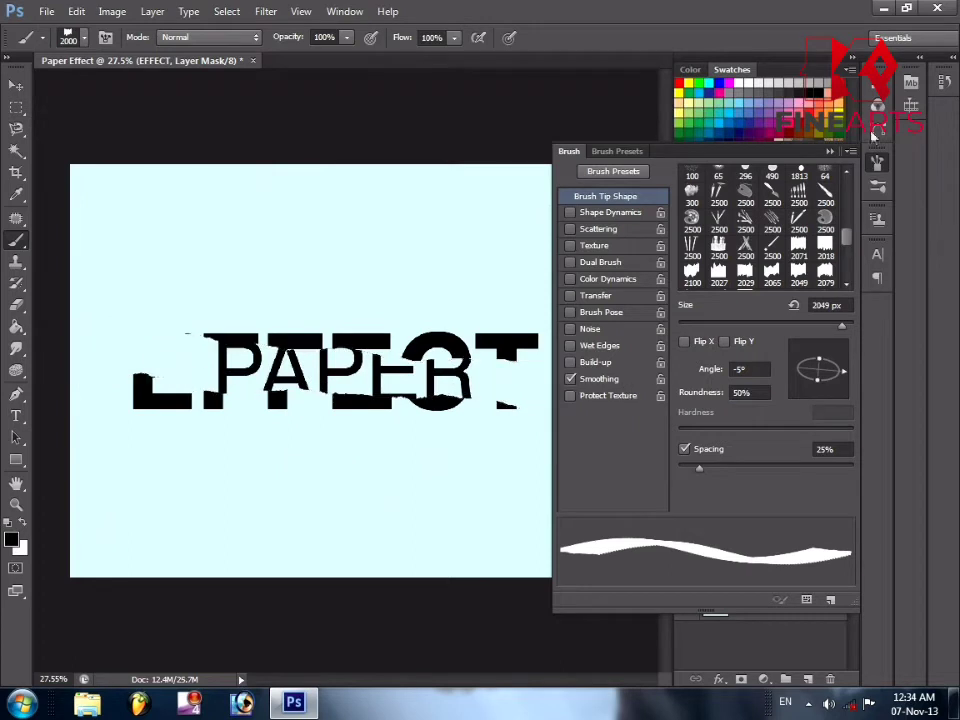
left_click(830, 152)
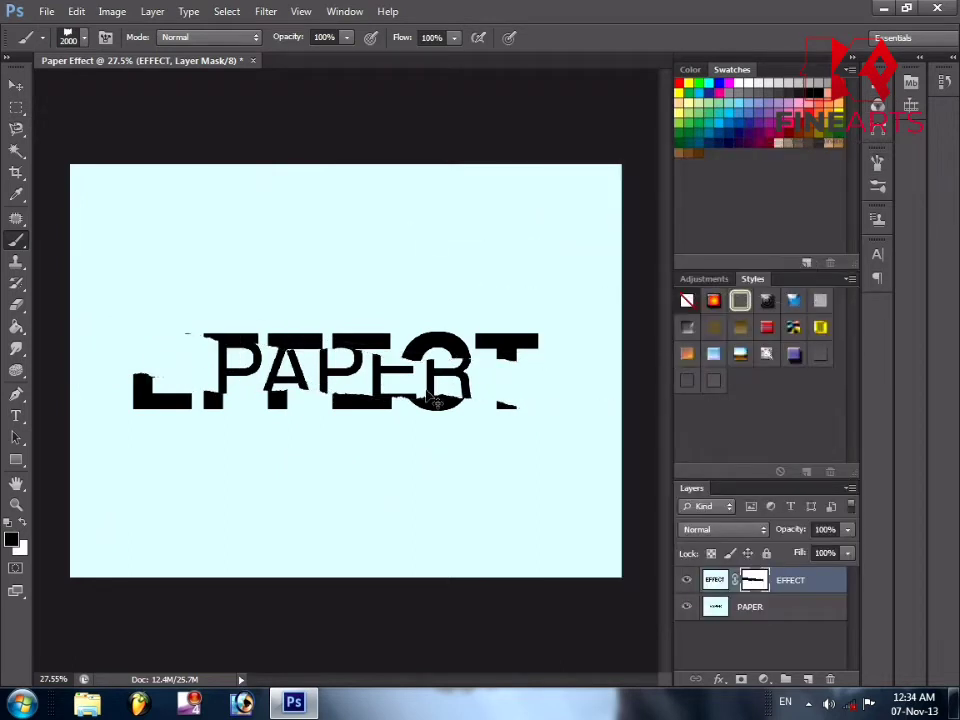
key("ctrl+z")
Enlarge the brush to 2912 px and try a tear stamp across the EFFECT text on the mask, undoing the stamp
right_click(372, 380)
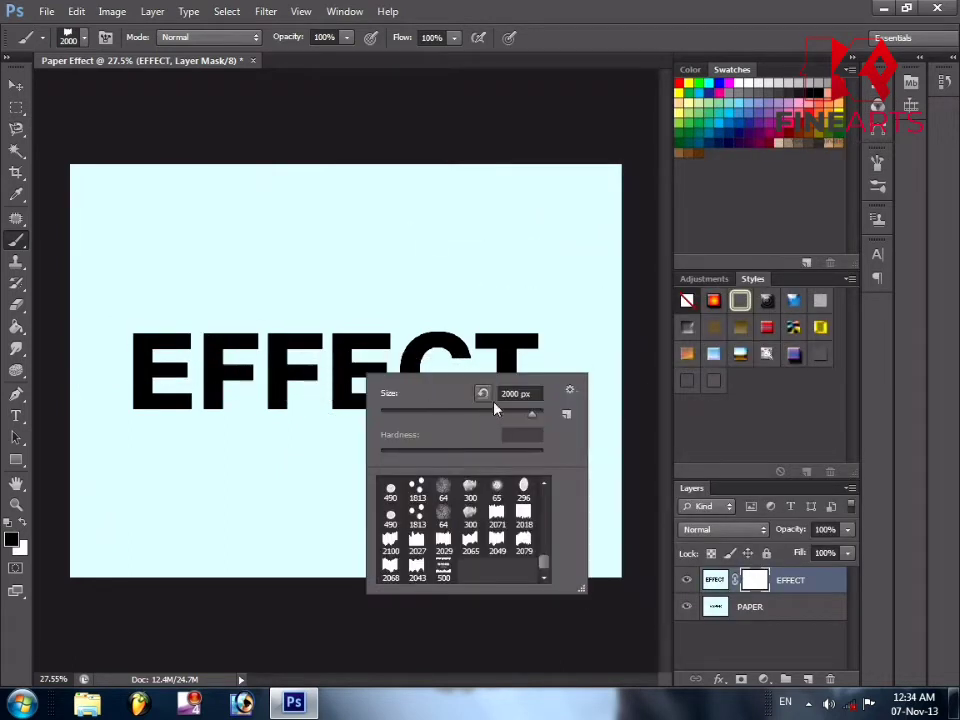
left_click_drag(537, 424, 536, 418)
left_click(360, 378)
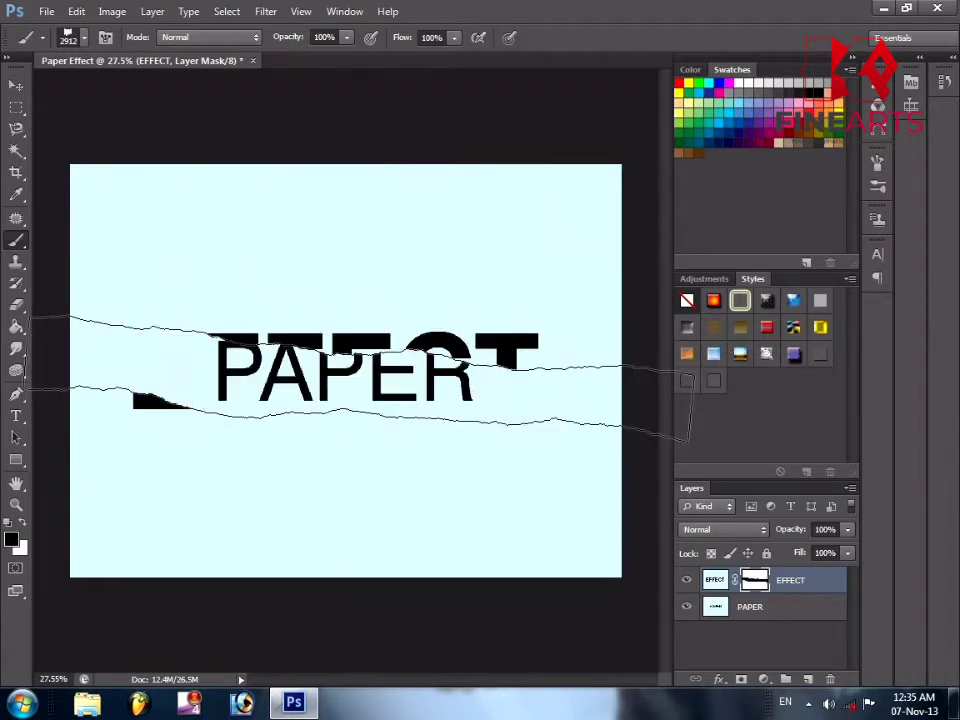
key("ctrl+z")
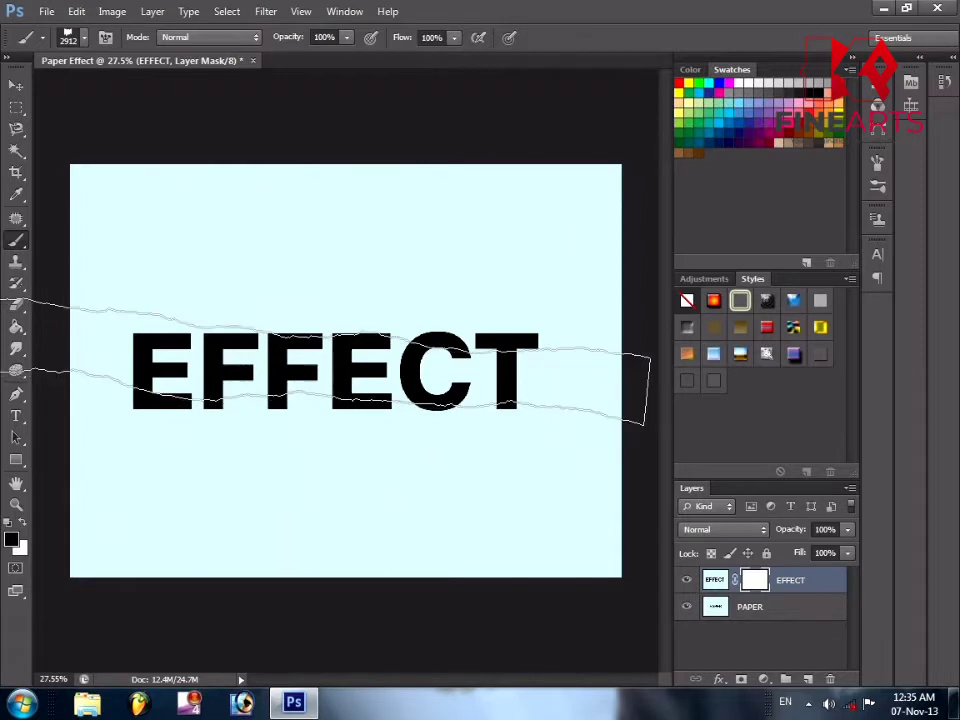
Tilt the torn-paper brush tip to an angle of -13°
right_click(330, 365)
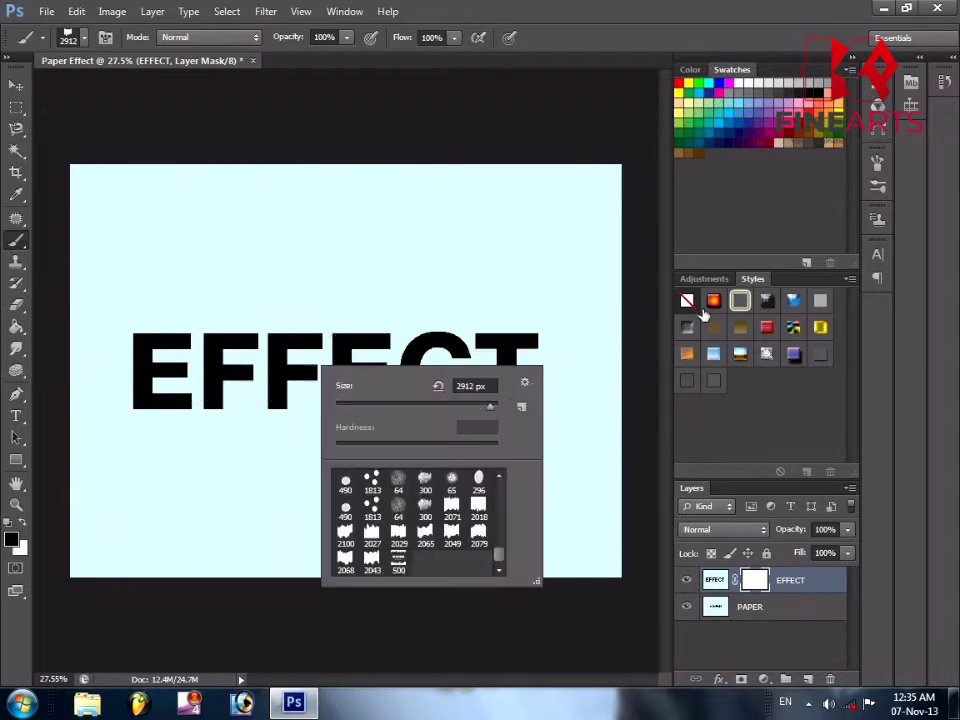
left_click(877, 162)
left_click_drag(845, 376, 842, 380)
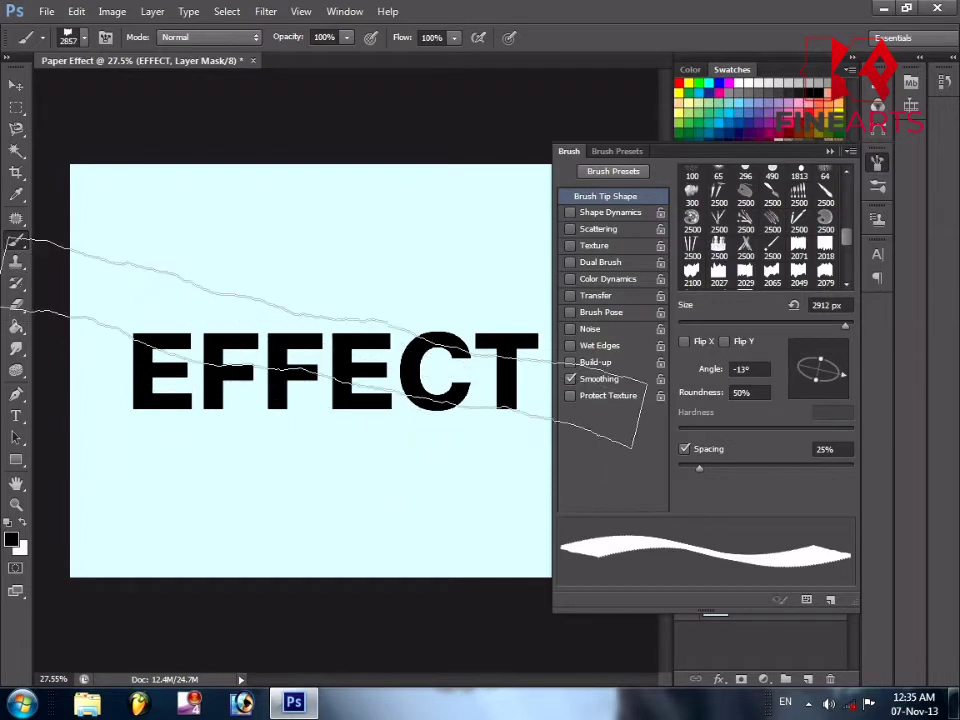
Try stamping a black tear across the EFFECT text on its mask with the brush tip at -10°, and undo the stamp
left_click_drag(844, 380, 845, 378)
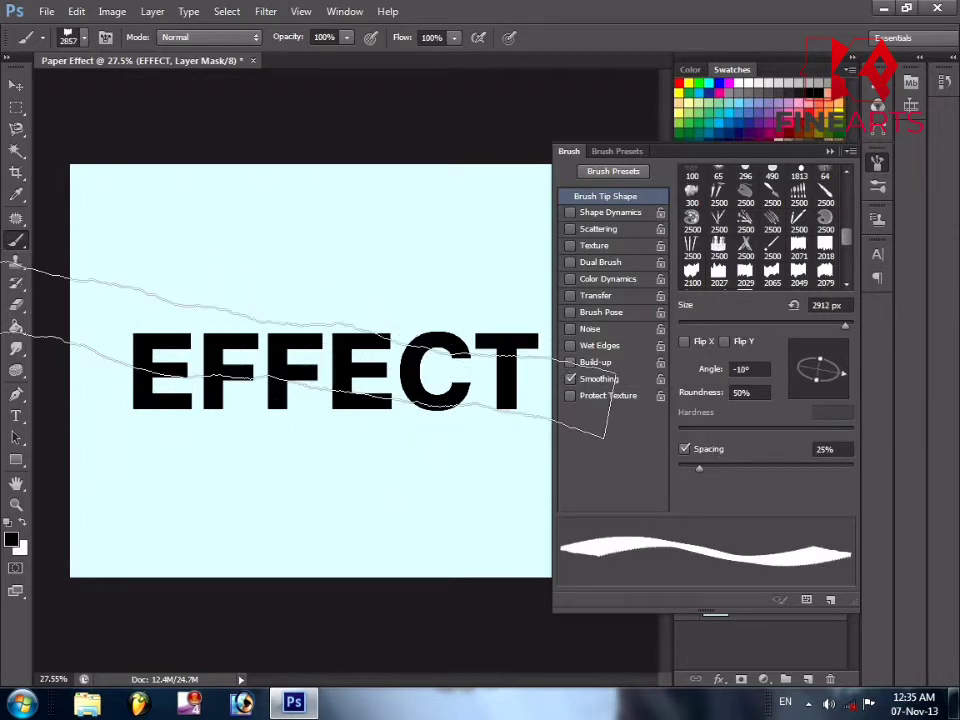
left_click(200, 385)
left_click(831, 152)
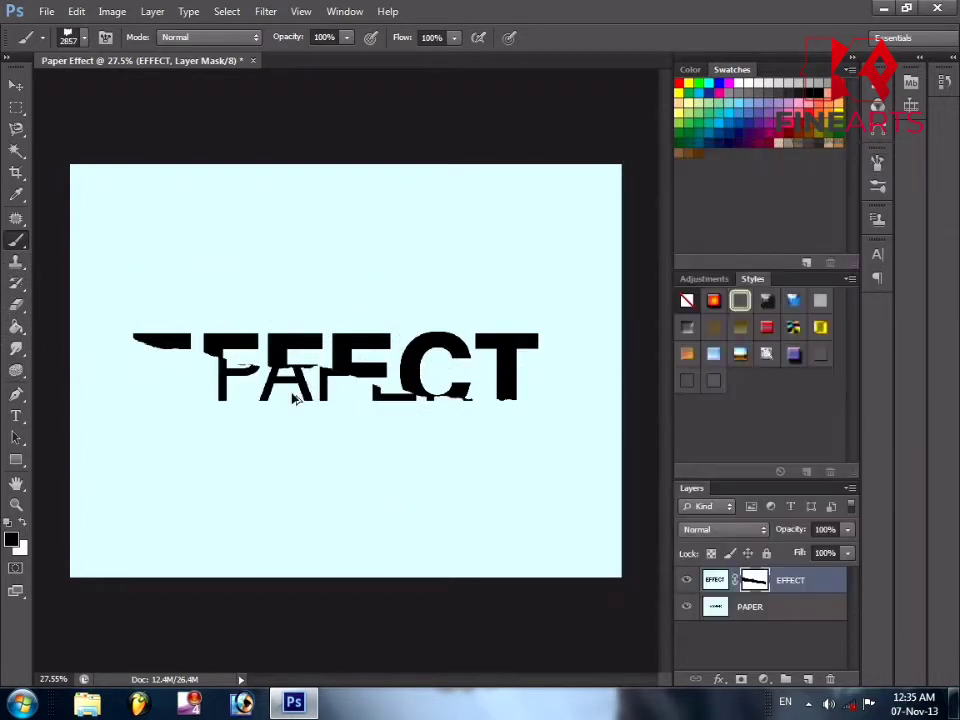
key("ctrl+z")
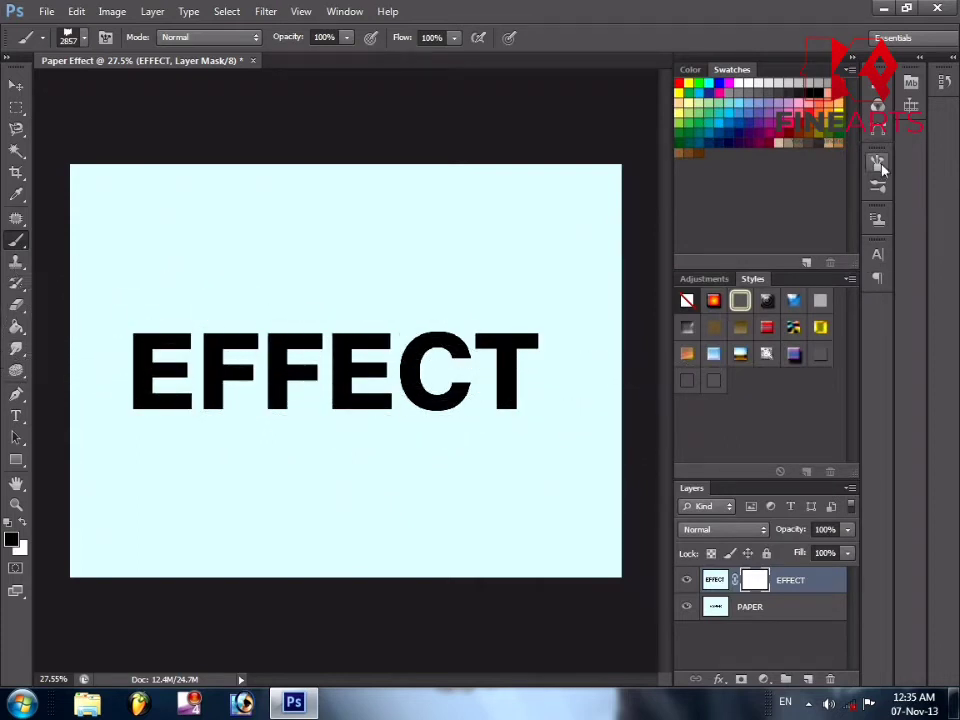
Set the 2857 px torn-paper tip's angle to about -4° and stamp a black tear across the middle of EFFECT on its layer mask
left_click(881, 168)
left_click_drag(844, 374, 845, 372)
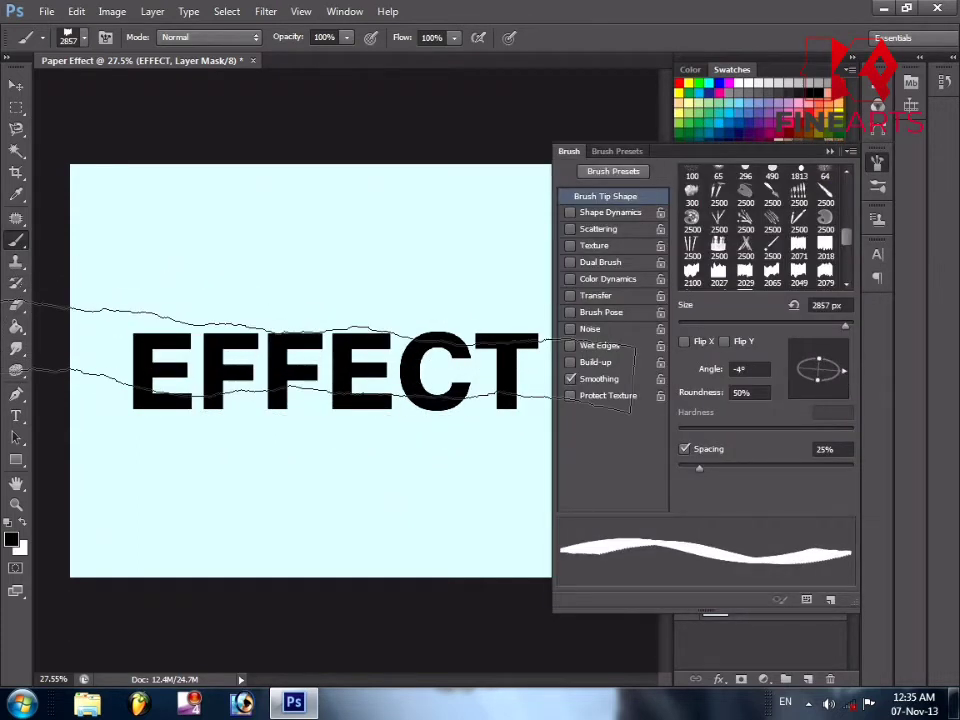
left_click(830, 152)
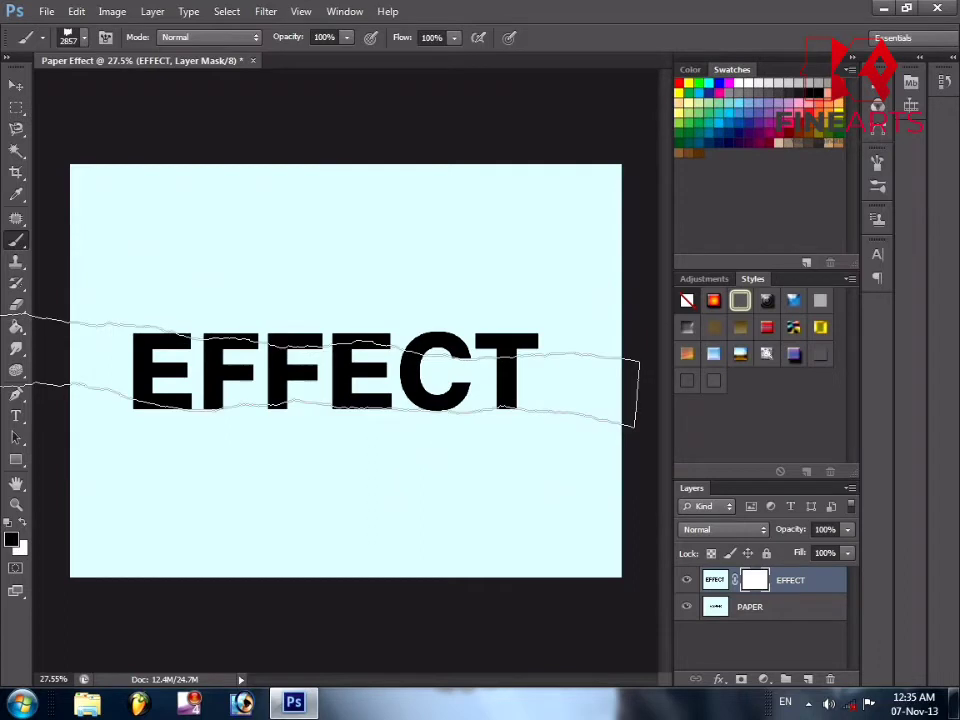
left_click(247, 366)
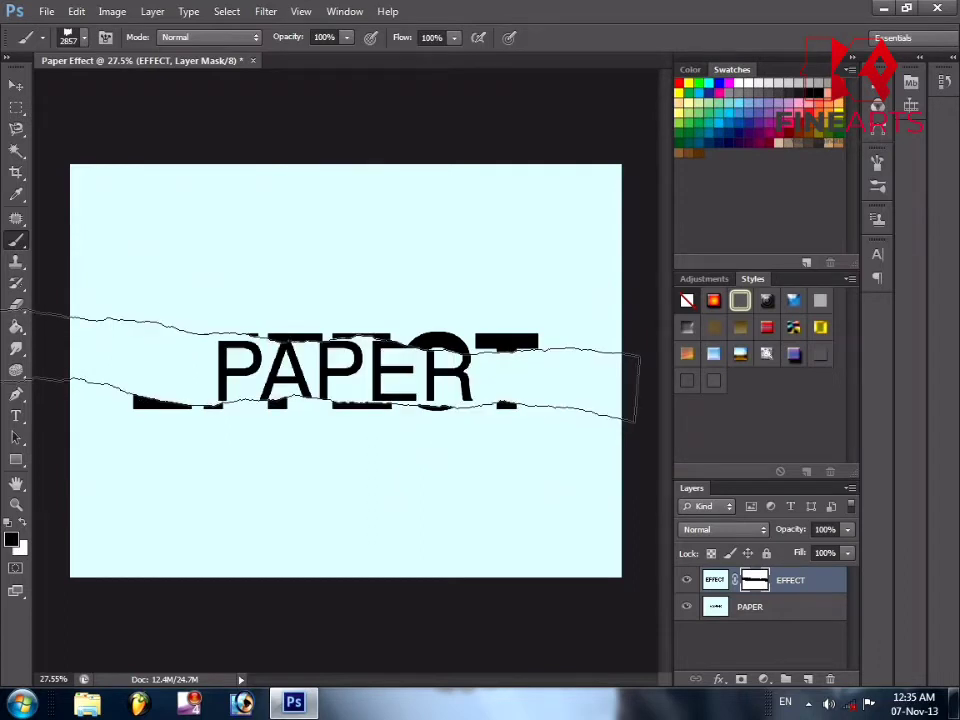
Add a Black & White adjustment layer with default settings directly above the PAPER layer and close its properties
left_click(785, 611)
left_click(763, 679)
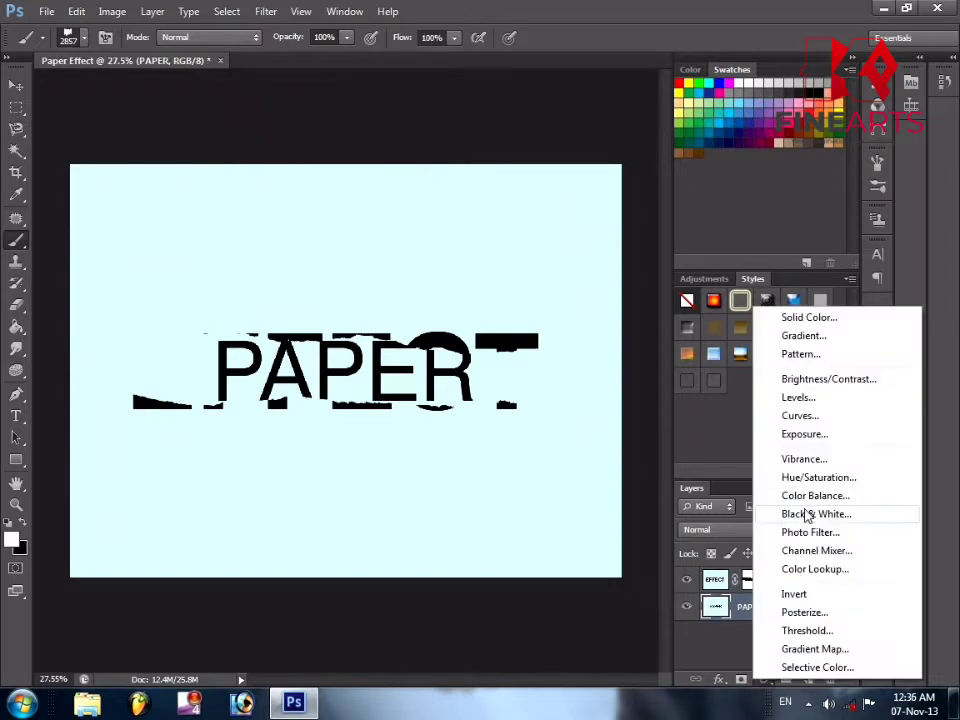
left_click(811, 514)
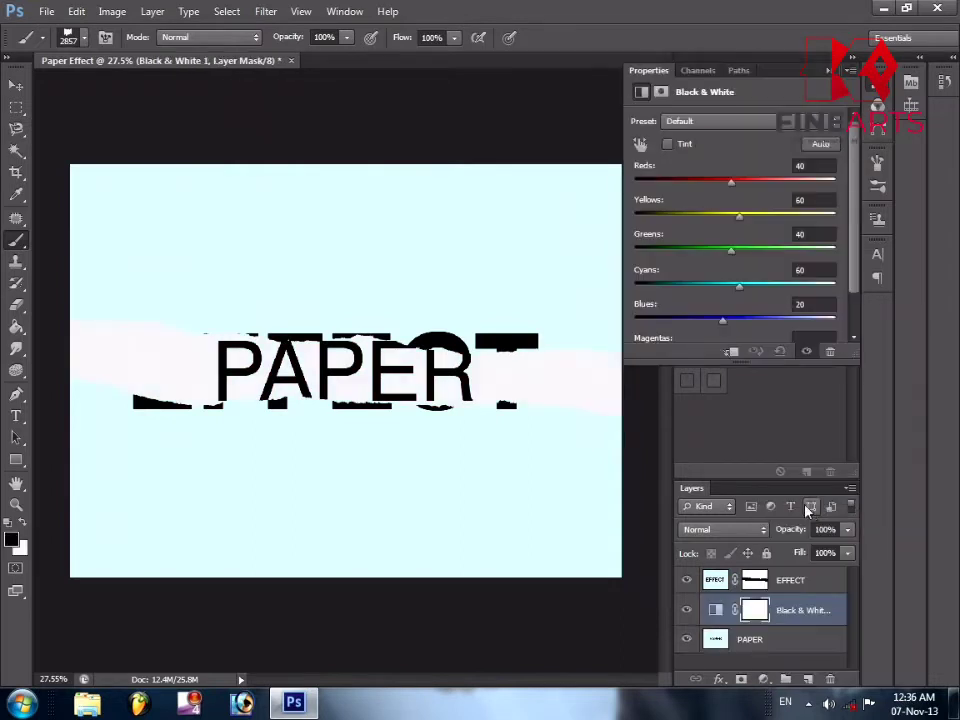
left_click(826, 71)
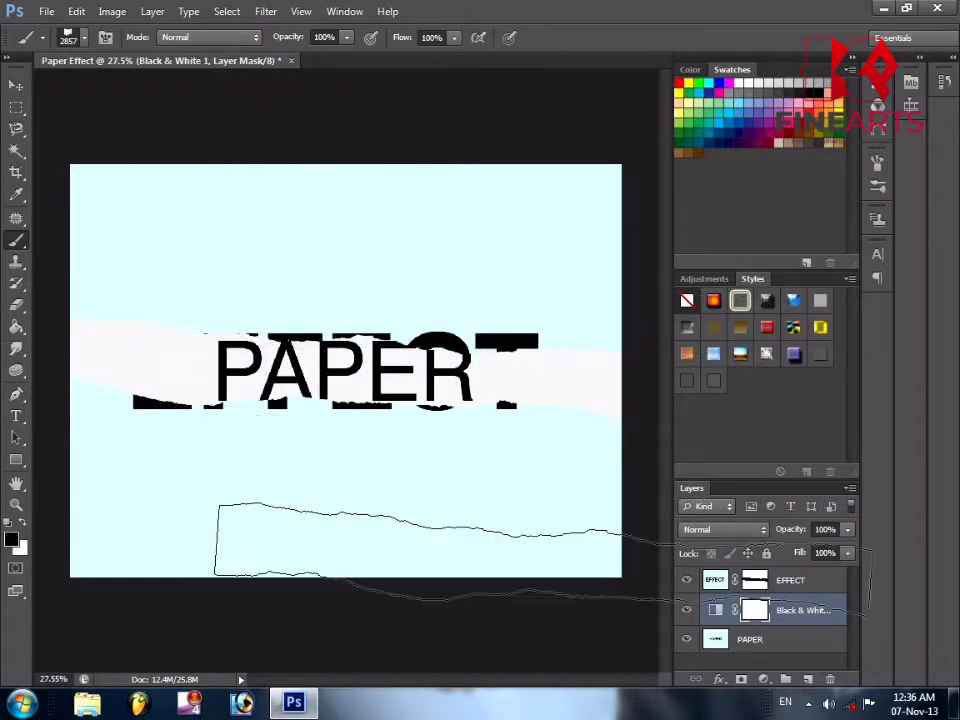
On the EFFECT mask, use white with the torn-paper tip at -16° to trim the tear's upper edge near the T
left_click(755, 584)
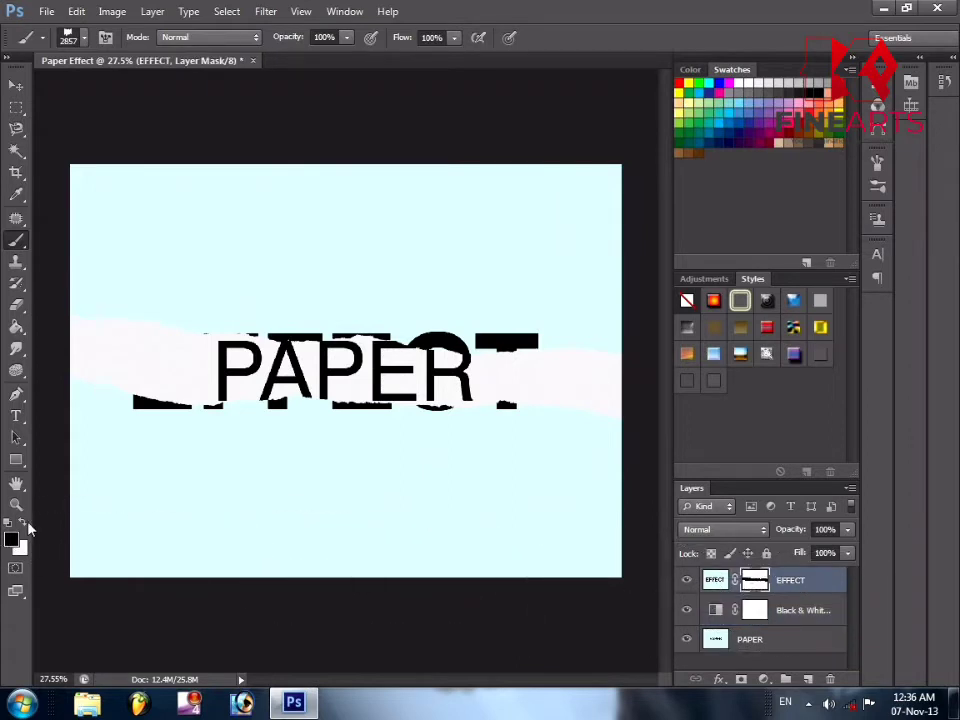
left_click(22, 522)
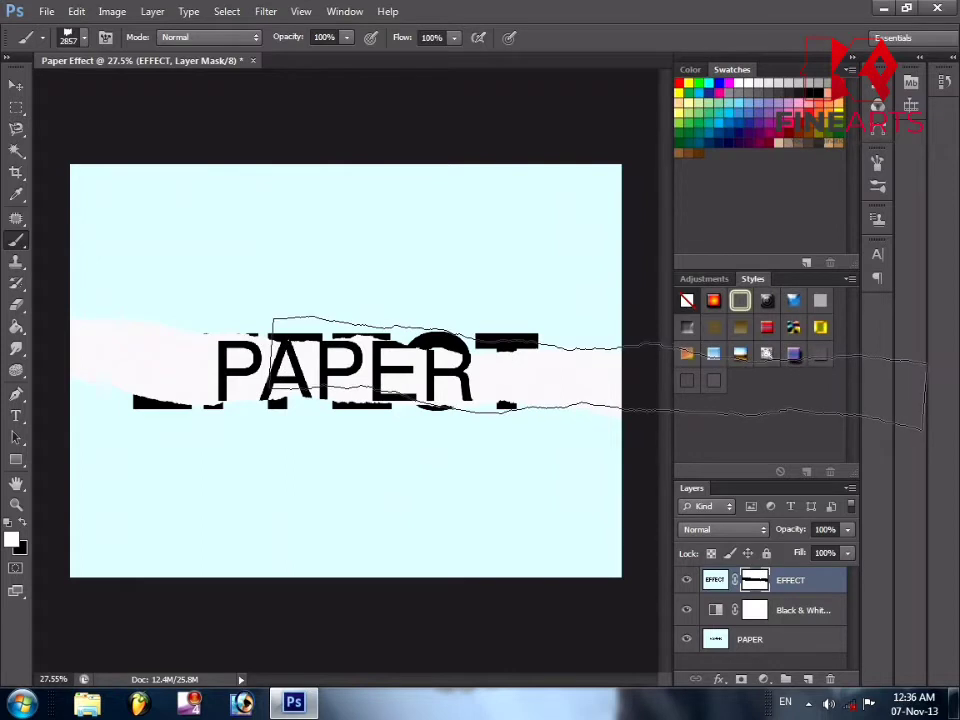
left_click(877, 163)
left_click_drag(842, 388, 840, 381)
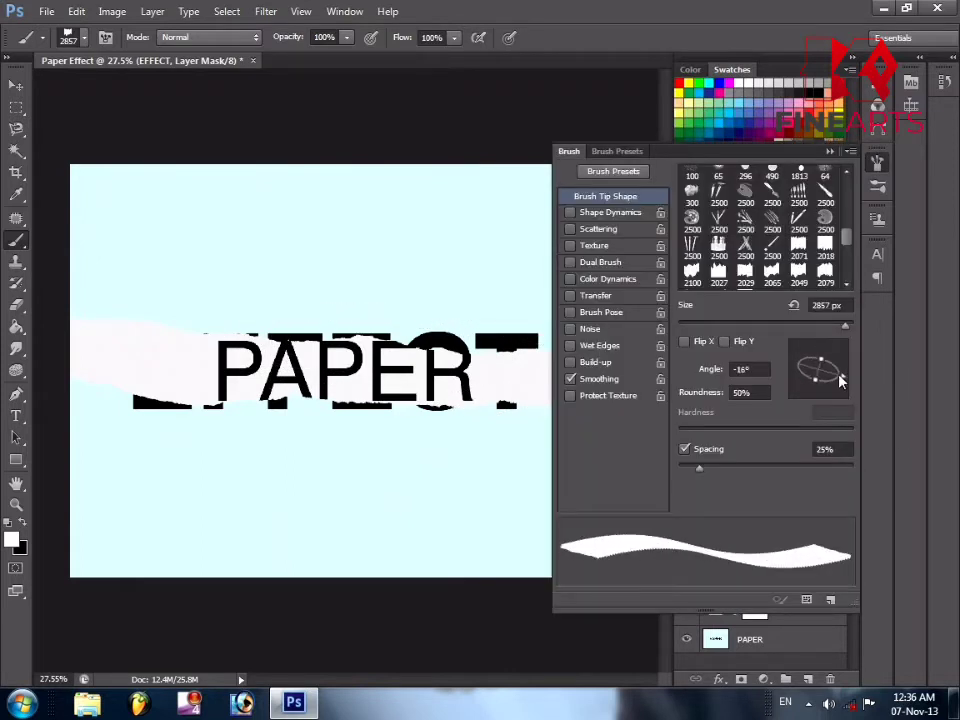
left_click(830, 151)
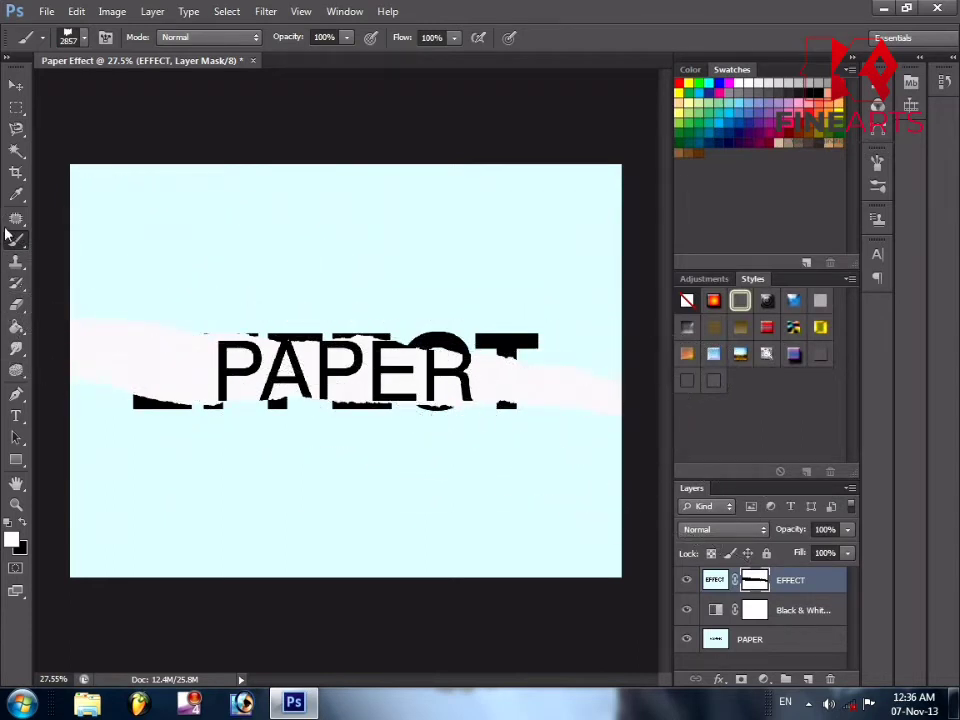
Set the brush tip's angle to -2° and stamp white along the tear's upper edge above the first letters
left_click(878, 163)
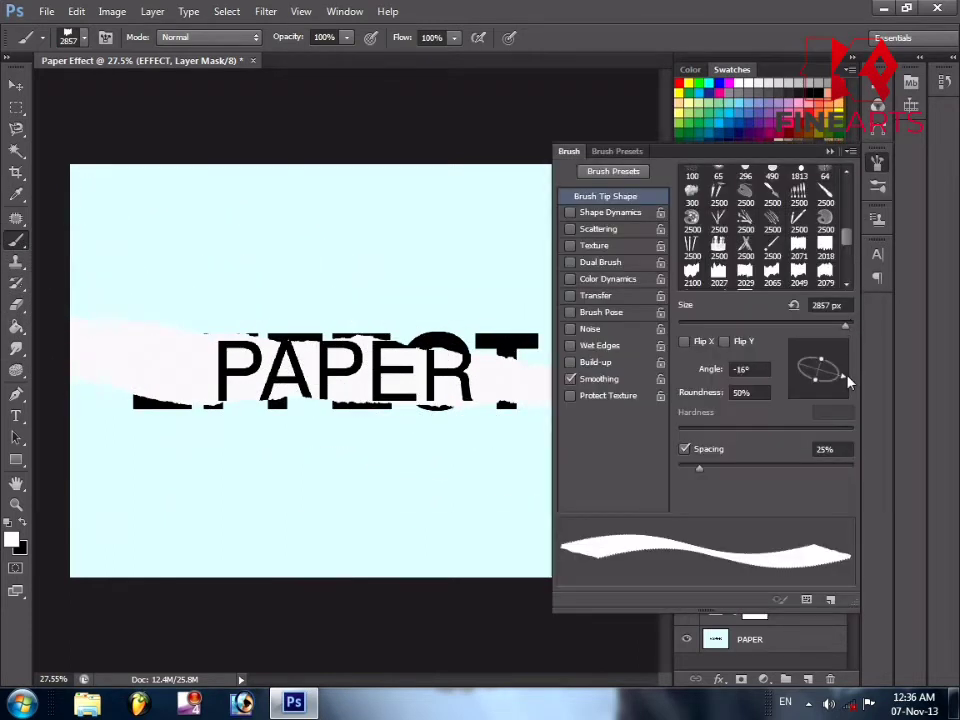
left_click_drag(848, 380, 842, 371)
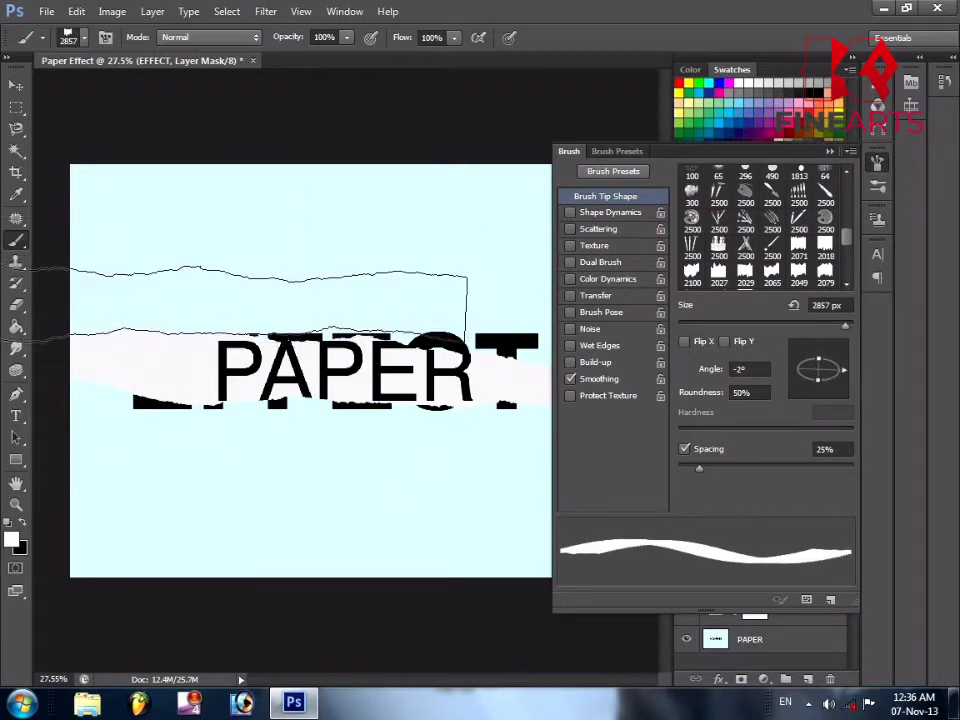
left_click(112, 316)
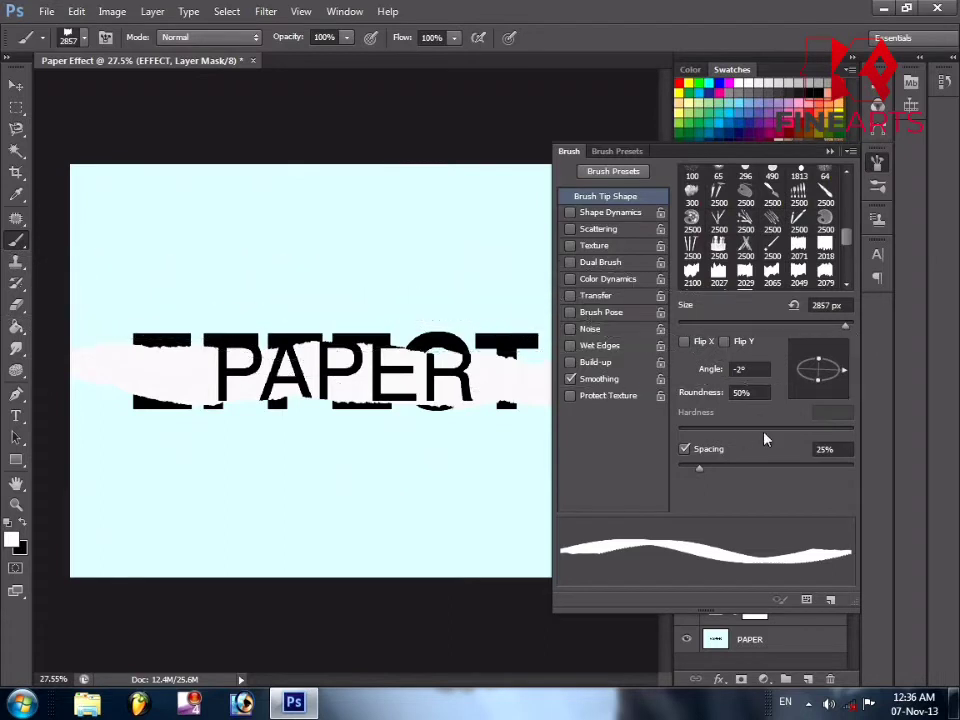
Reshape the tear with white stamps, trimming its upper edge at -8° and tapering the lower edge of its far right end at 9°
mouse_move(838, 374)
left_mouse_down()
mouse_move(842, 386)
mouse_move(842, 377)
left_mouse_up()
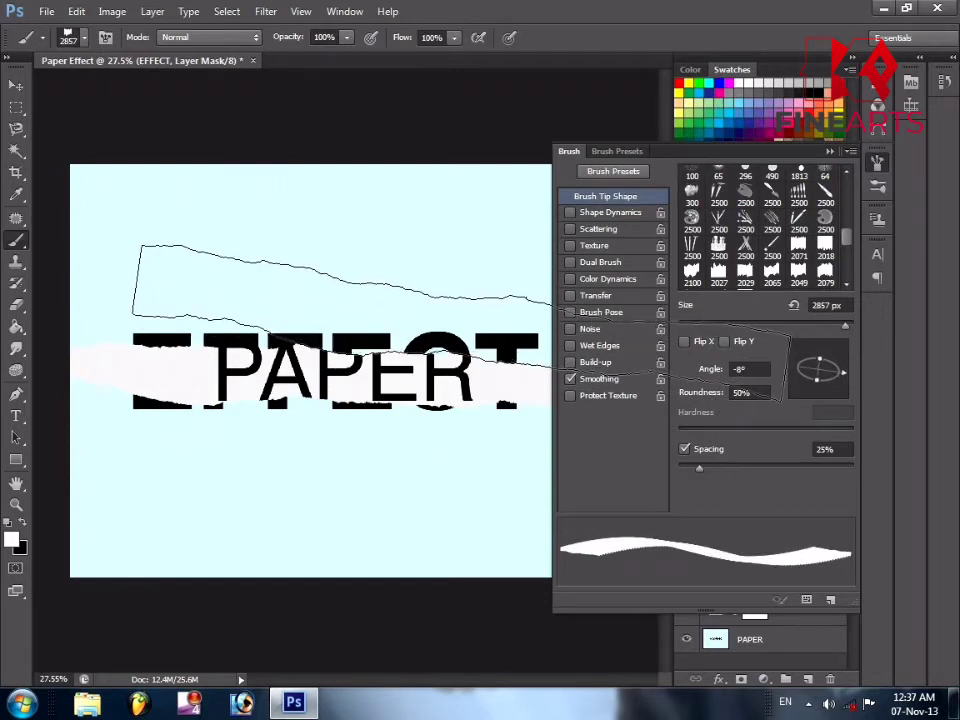
left_click(829, 152)
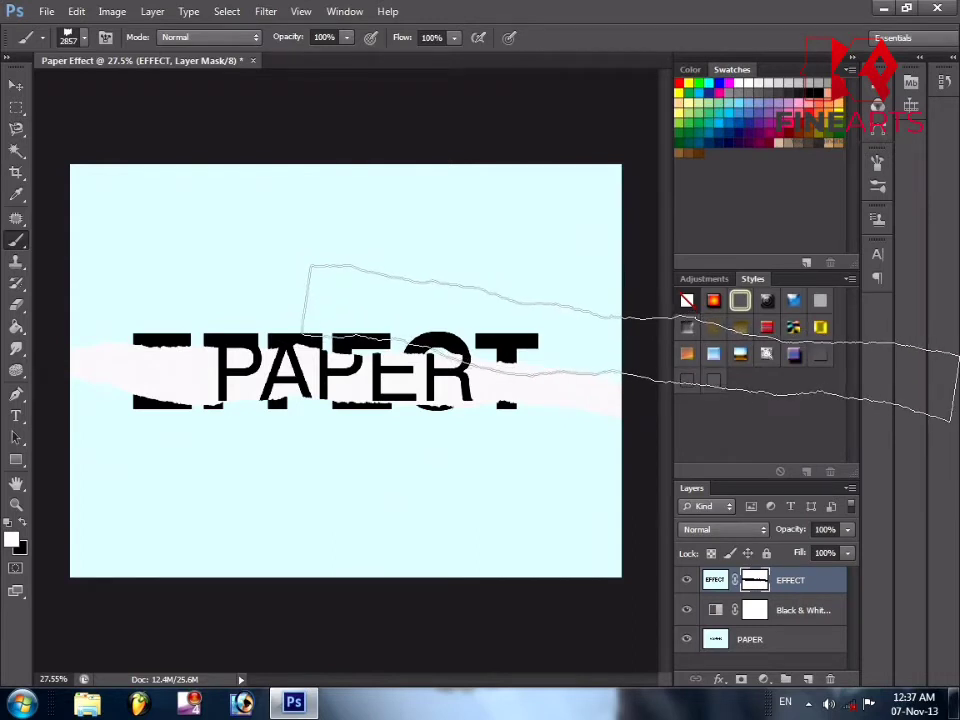
left_click(882, 160)
left_click_drag(840, 376, 843, 365)
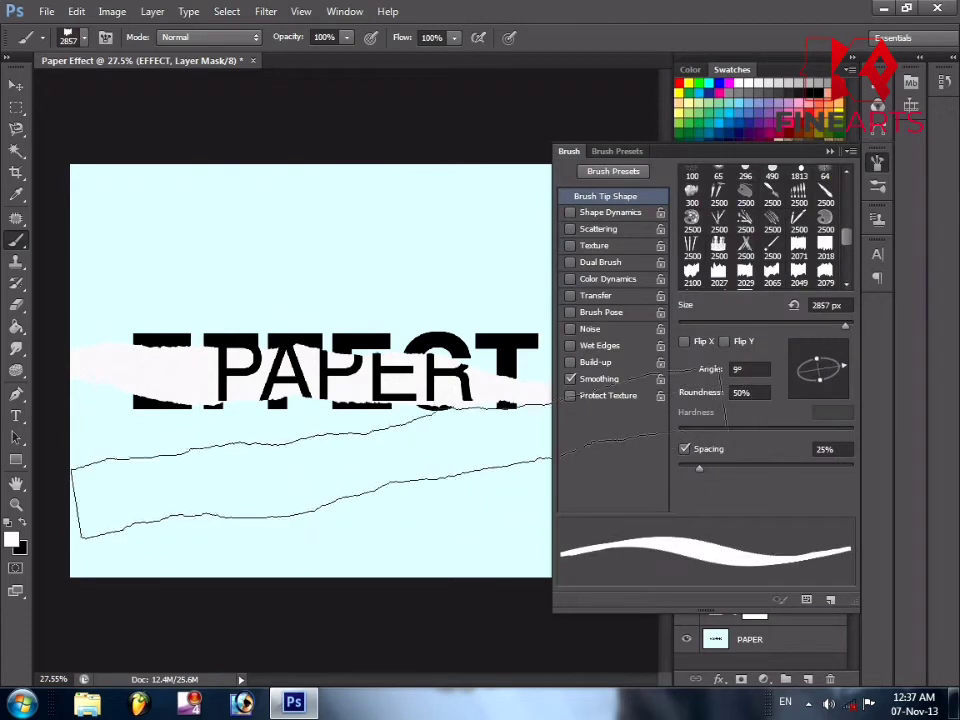
left_click(829, 152)
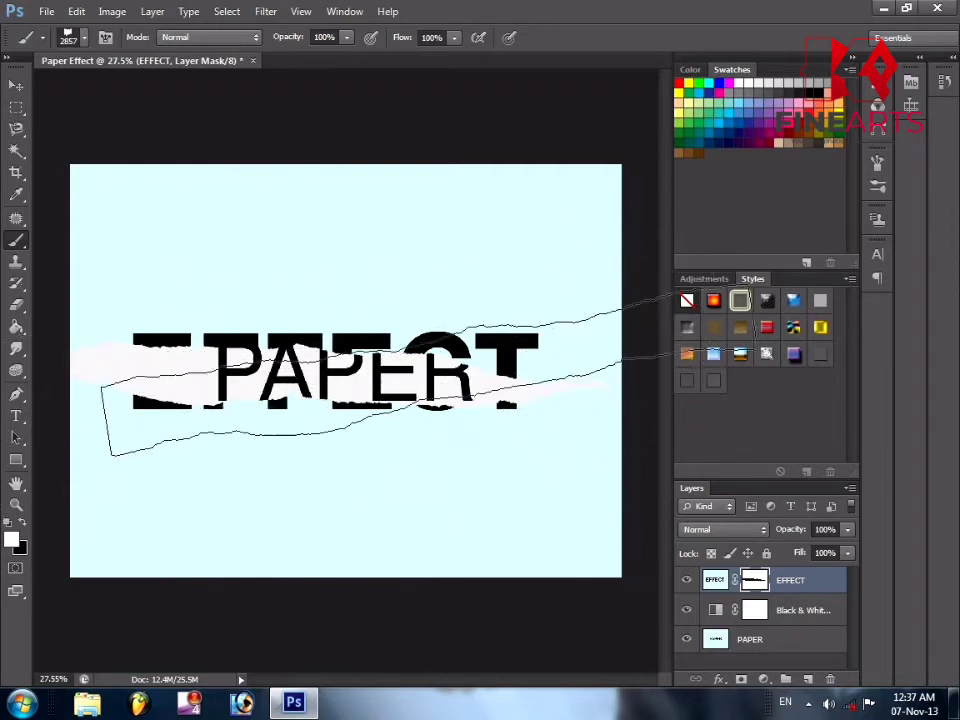
Create a new layer above the Black & White adjustment layer and choose a soft round brush at 319 px with 0% hardness
left_click(787, 604)
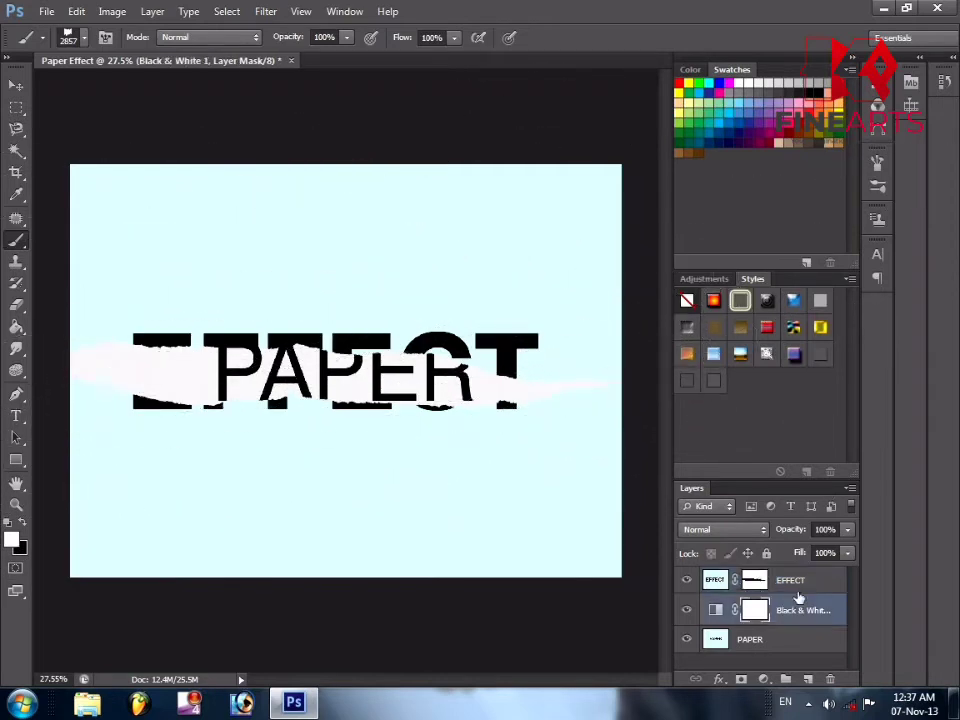
left_click(808, 679)
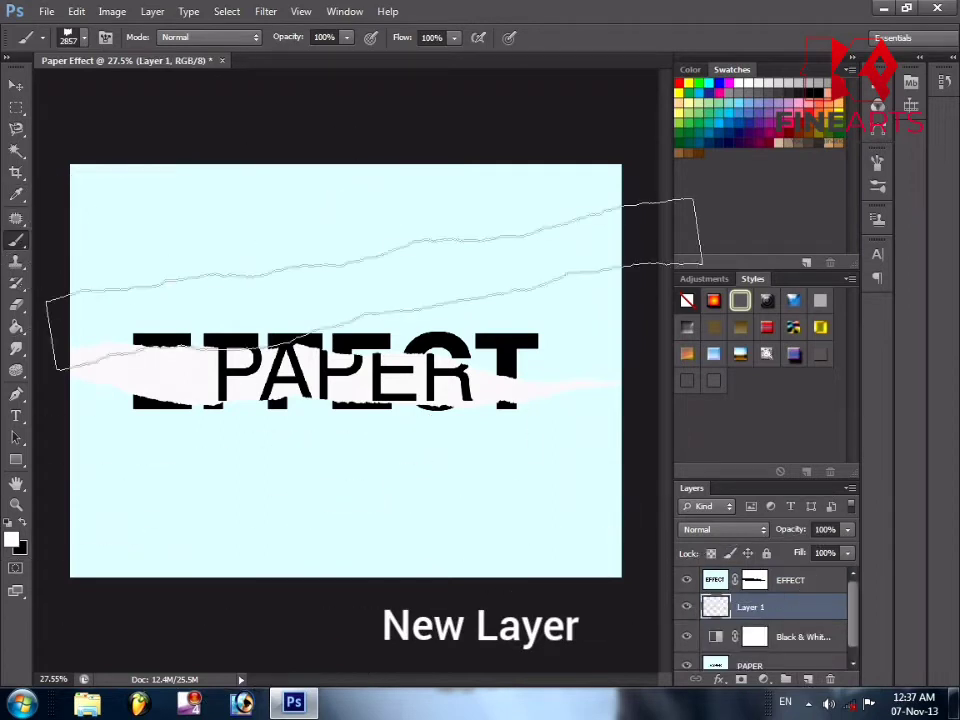
right_click(385, 290)
left_click_drag(566, 483, 574, 398)
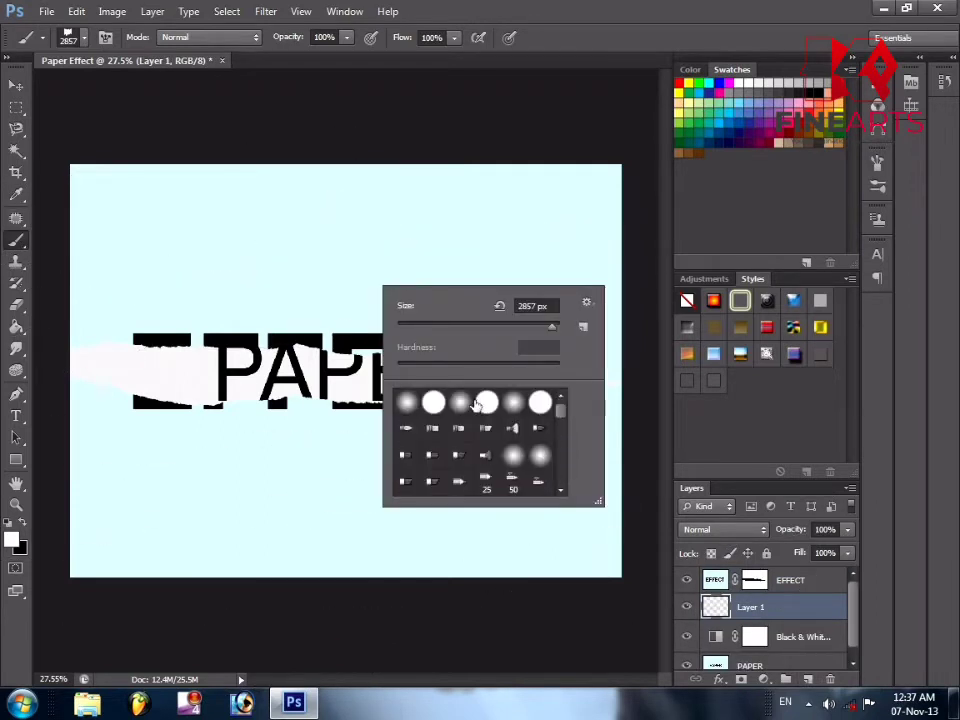
right_click(252, 280)
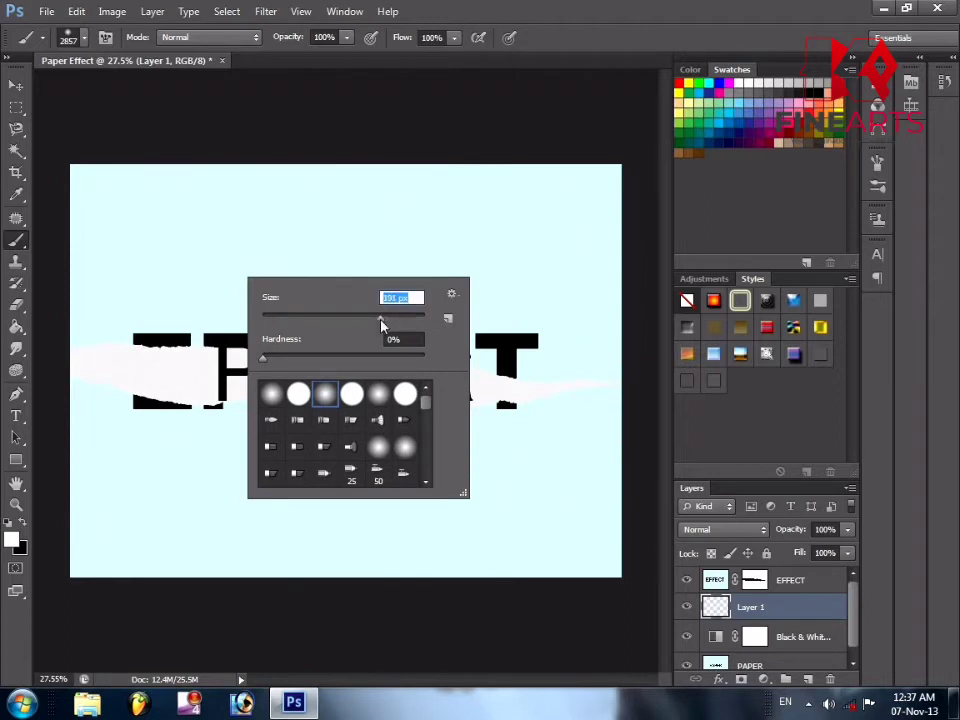
Paint soft black shadows along the lower and upper edges of the tear on the new layer
left_click(24, 525)
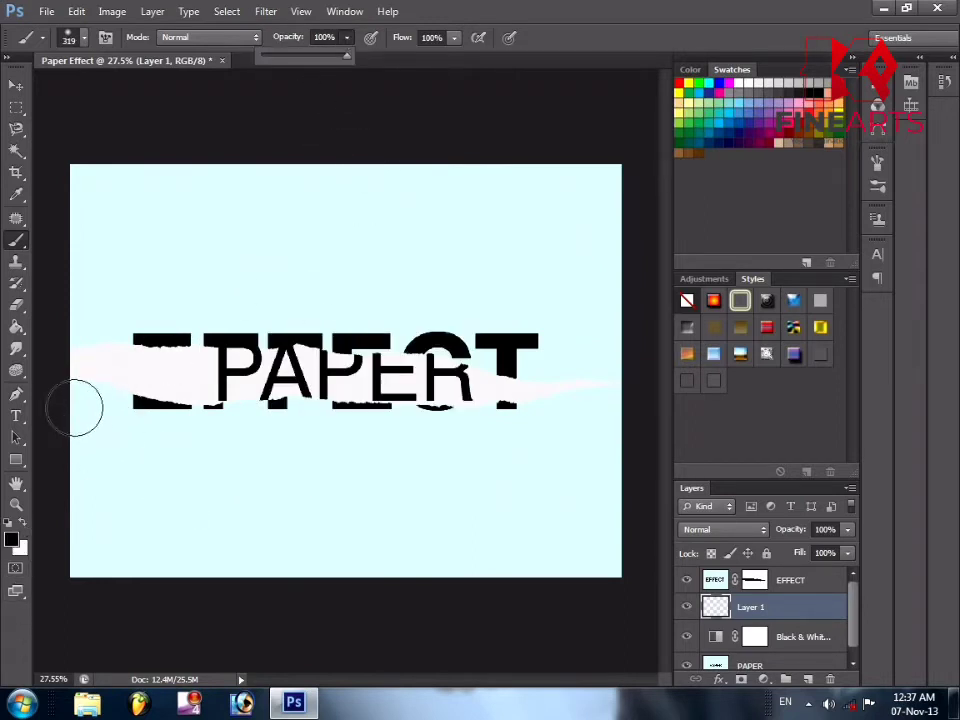
left_click_drag(74, 407, 153, 441)
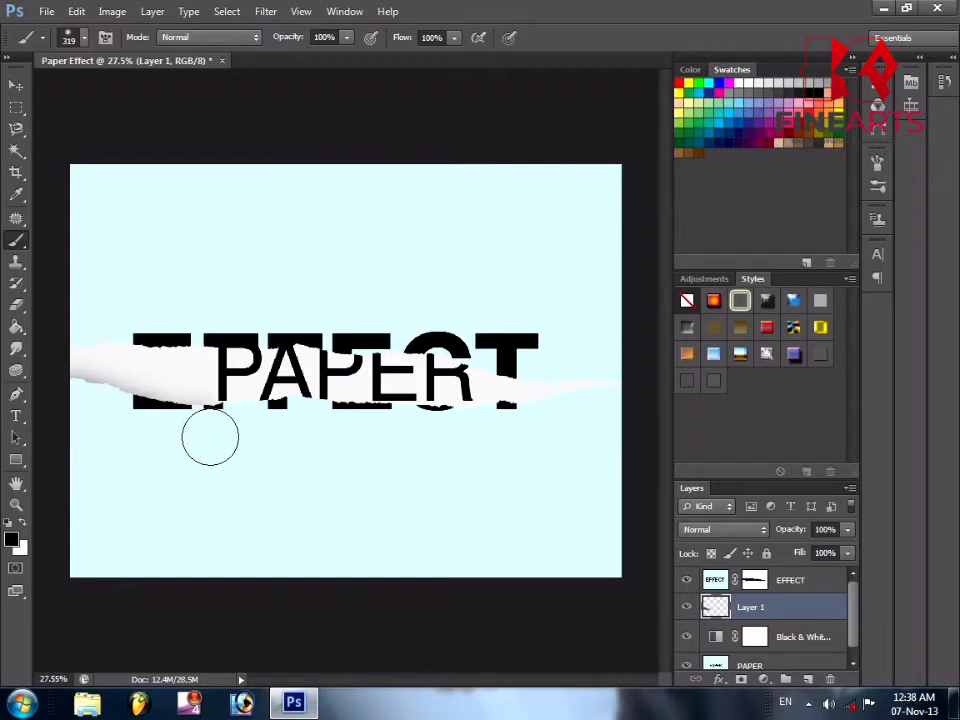
mouse_move(256, 430)
left_mouse_down()
mouse_move(454, 444)
mouse_move(559, 435)
left_mouse_up()
mouse_move(640, 357)
left_mouse_down()
mouse_move(507, 346)
mouse_move(320, 310)
mouse_move(304, 309)
mouse_move(331, 318)
mouse_move(275, 307)
mouse_move(75, 310)
left_mouse_up()
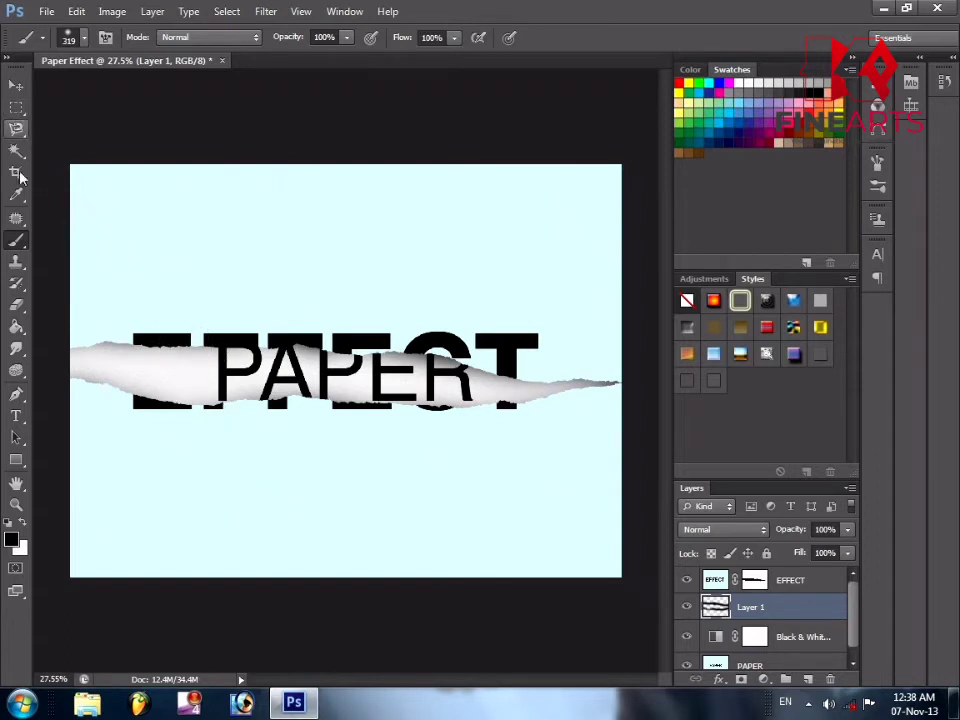
Create a new layer above the shadow layer and fill it with white using the Paint Bucket
left_click(786, 679)
key("ctrl+z")
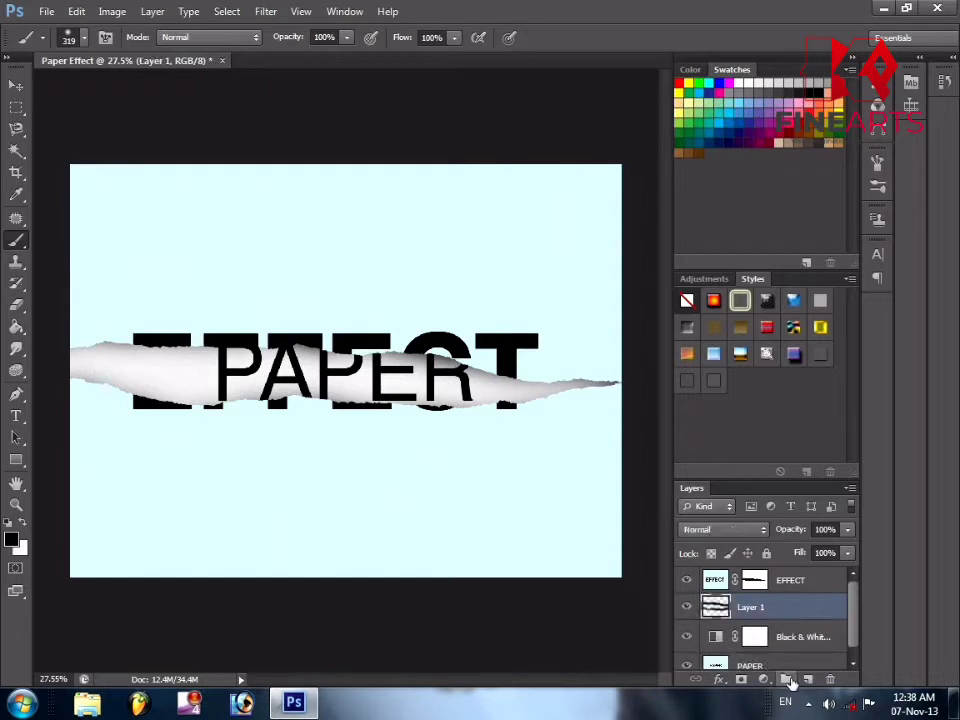
left_click(806, 680)
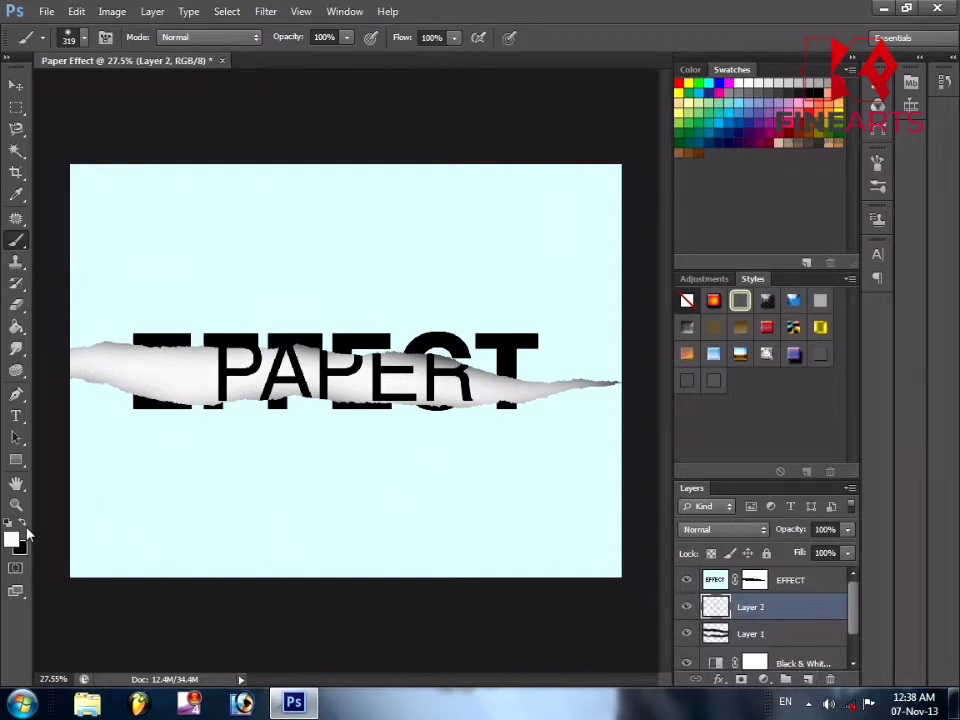
left_click(16, 305)
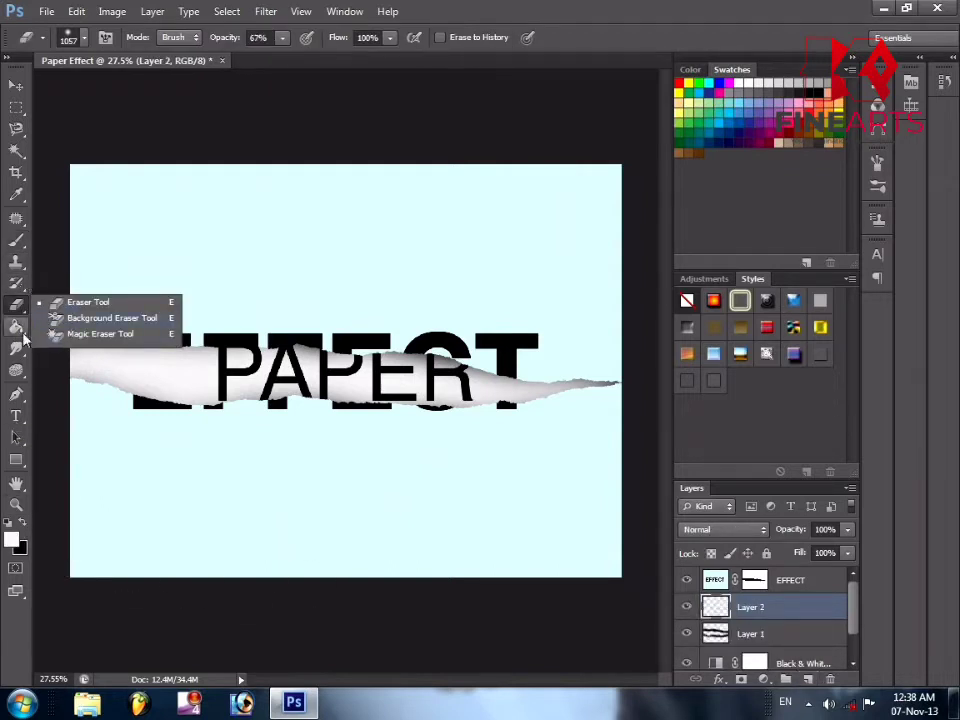
left_click(16, 327)
left_click(163, 370)
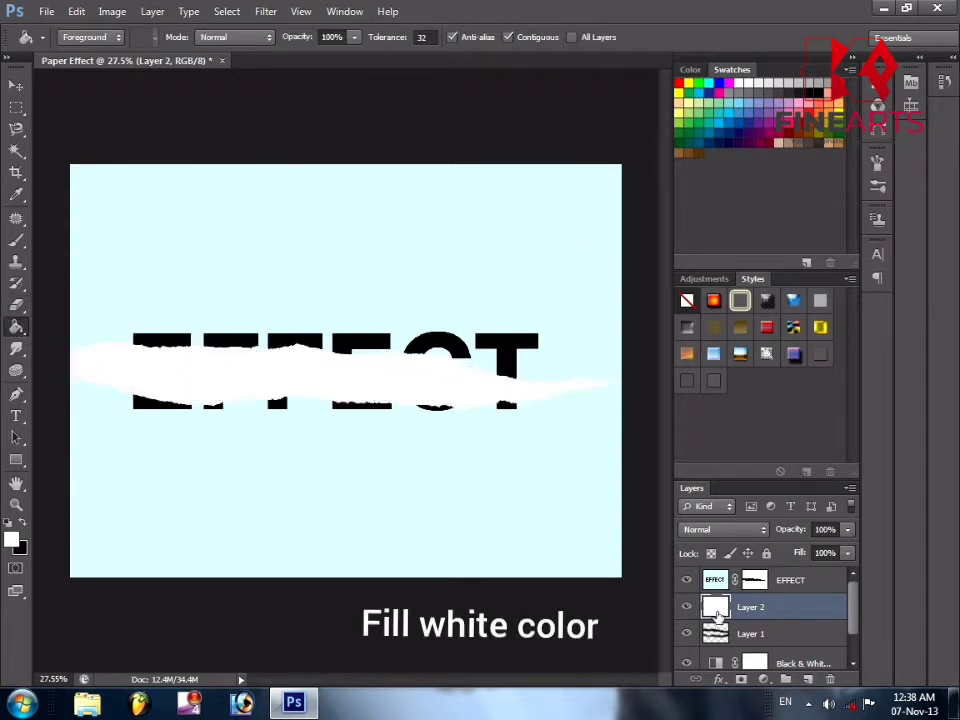
Add a layer mask to the white-filled layer and invert the mask to black
left_click(687, 581)
left_click(687, 581)
left_click(741, 680)
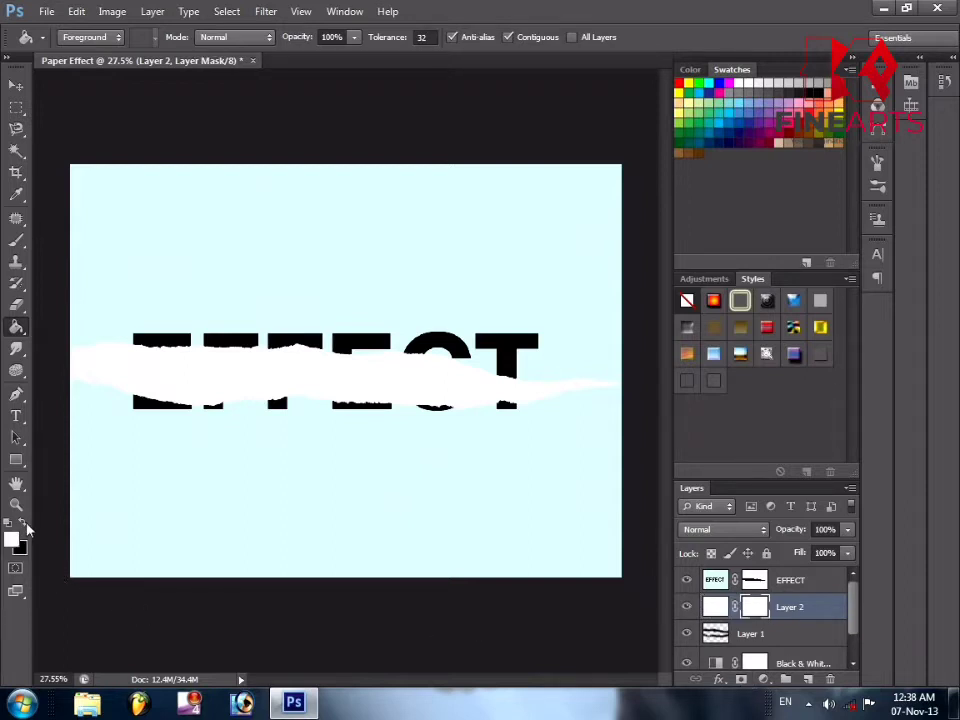
key("ctrl+i")
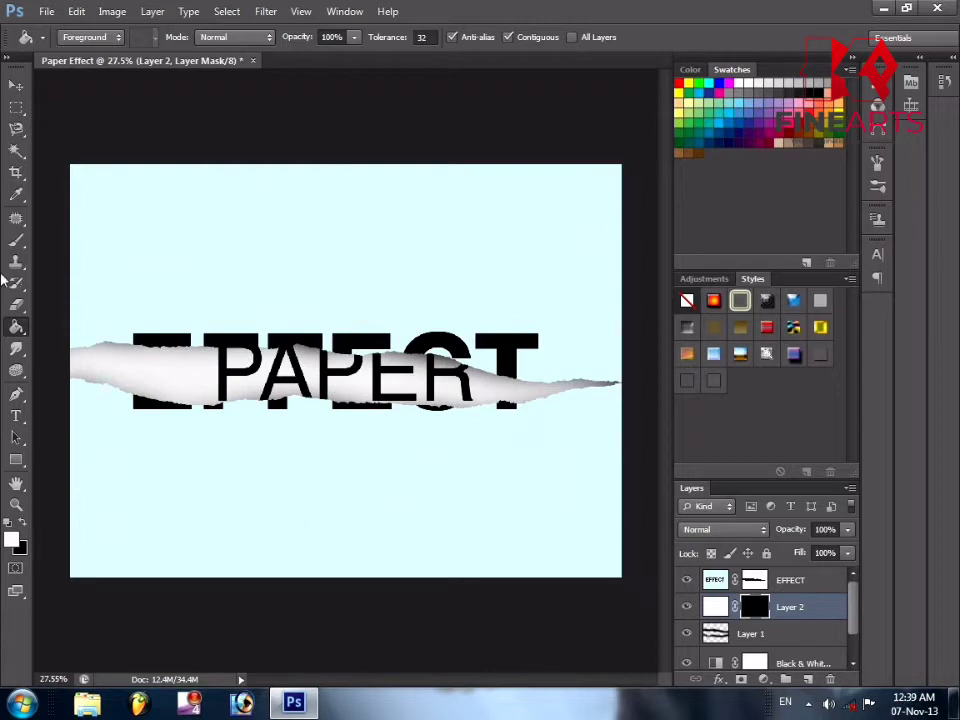
Stamp the 2018 px torn-edge brush in white on the Layer 2 mask along the tear's upper edge above PER
left_click(15, 243)
left_click(76, 38)
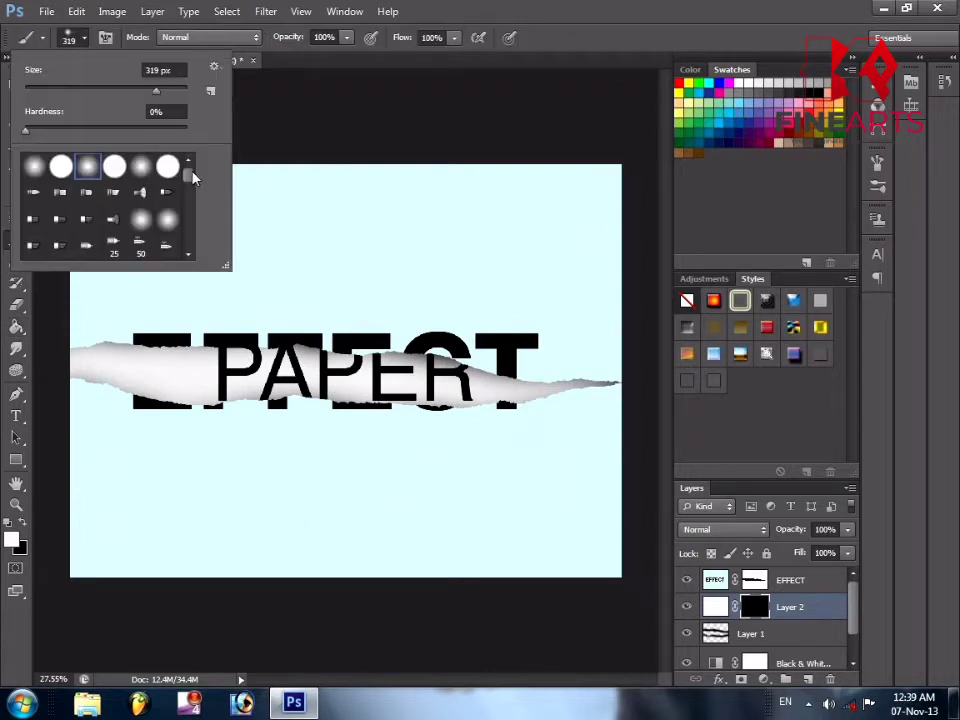
left_click_drag(188, 175, 192, 250)
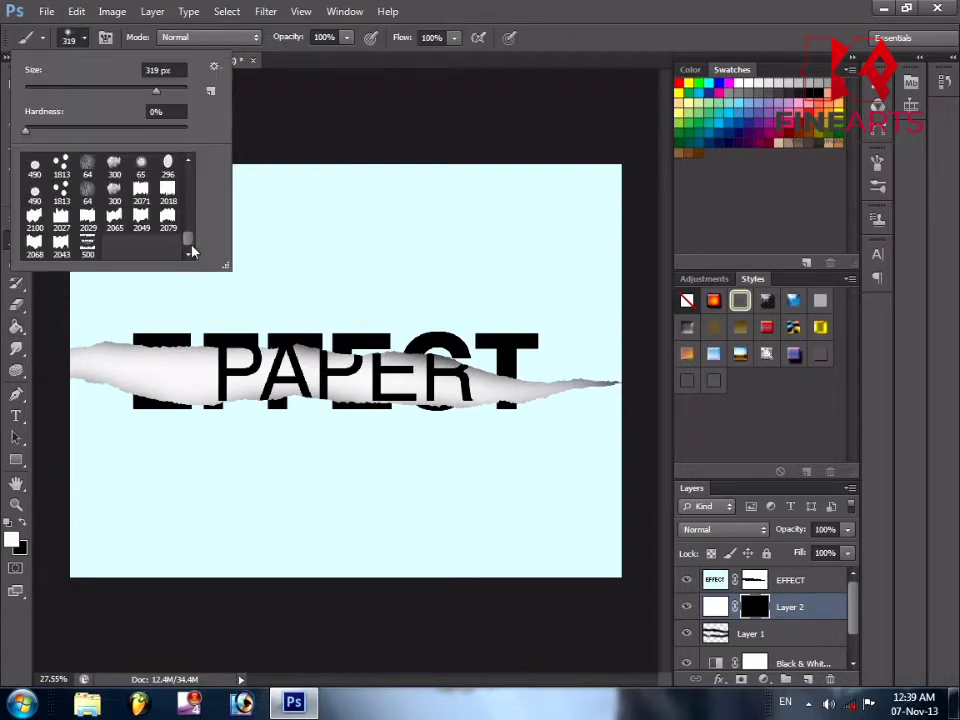
left_click(168, 190)
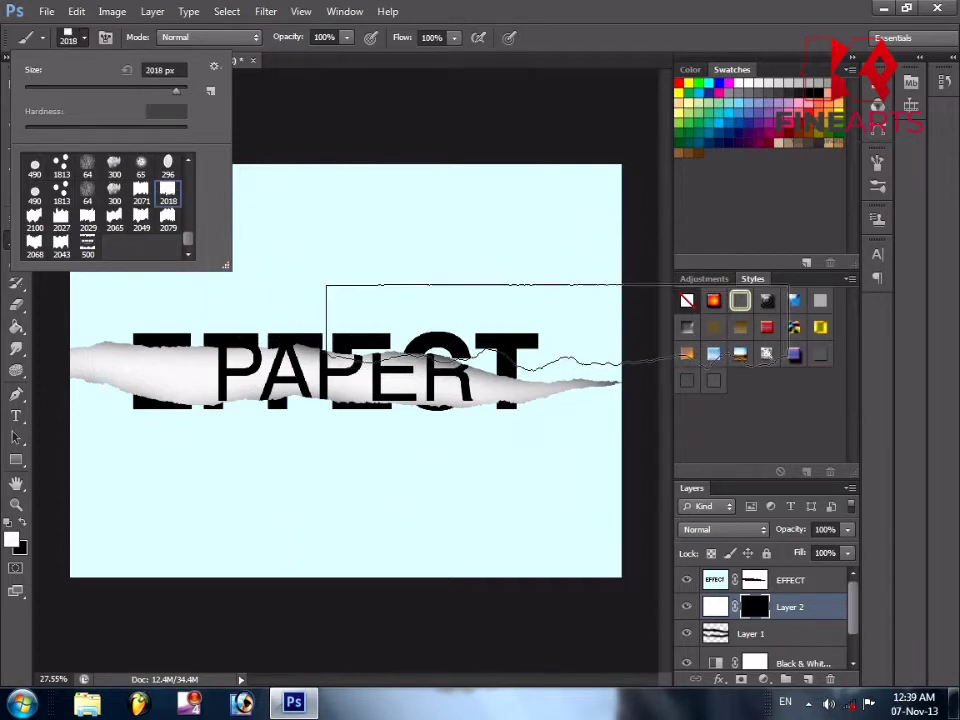
left_click(588, 331)
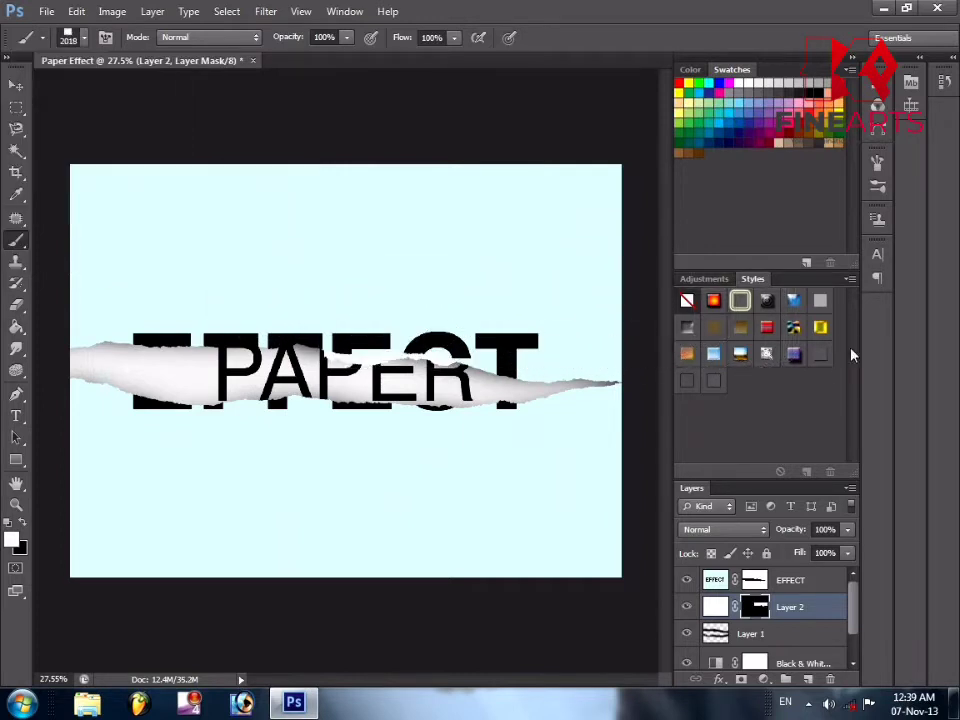
Rotate the torn-edge brush tip to 2° and reduce its size to 484 px
left_click(877, 160)
left_click_drag(849, 371, 846, 381)
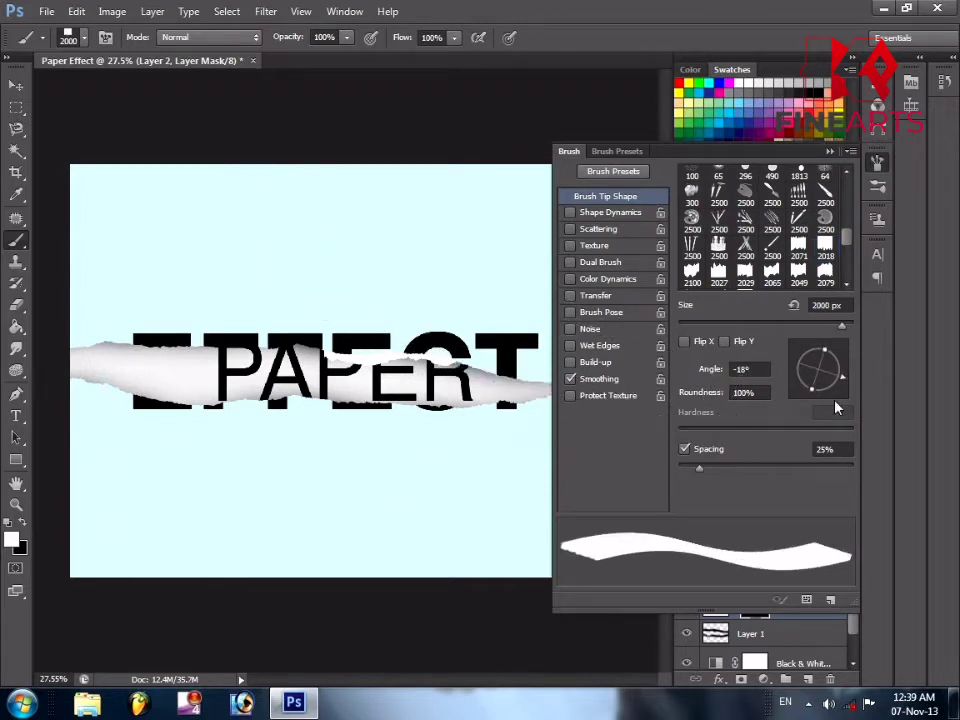
left_click_drag(843, 377, 845, 374)
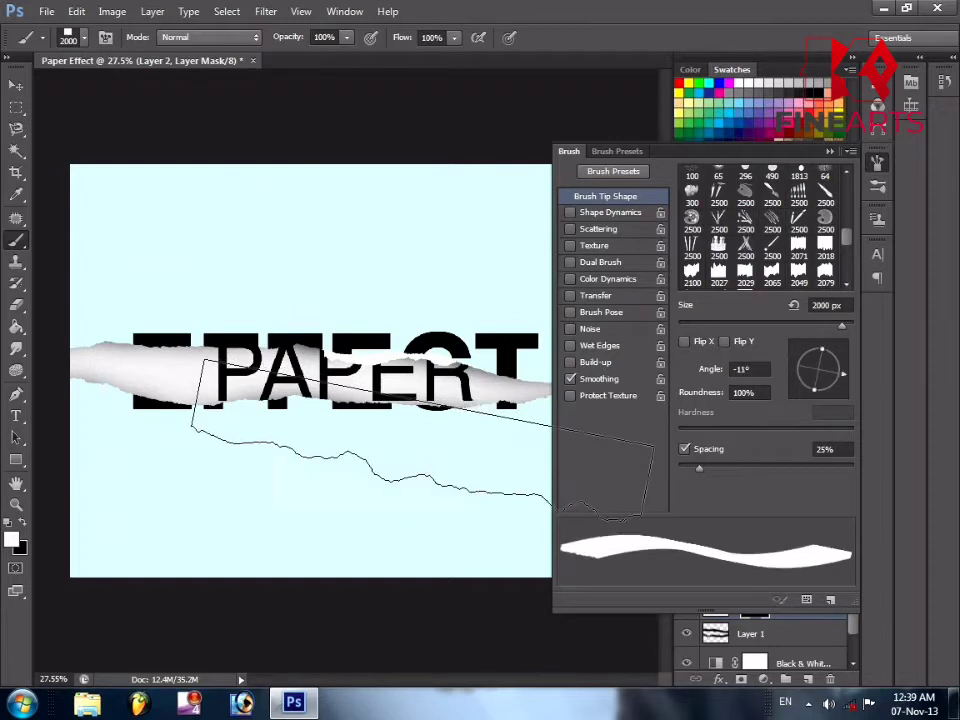
scroll(409, 446, "up", 3)
left_click_drag(410, 447, 298, 469)
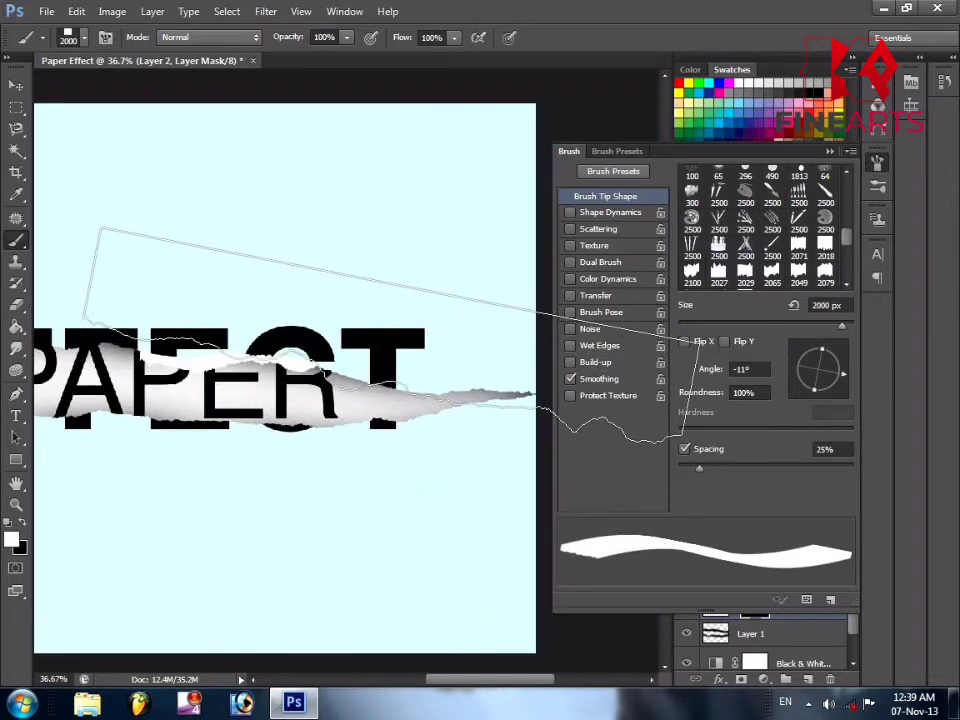
left_click_drag(844, 381, 844, 375)
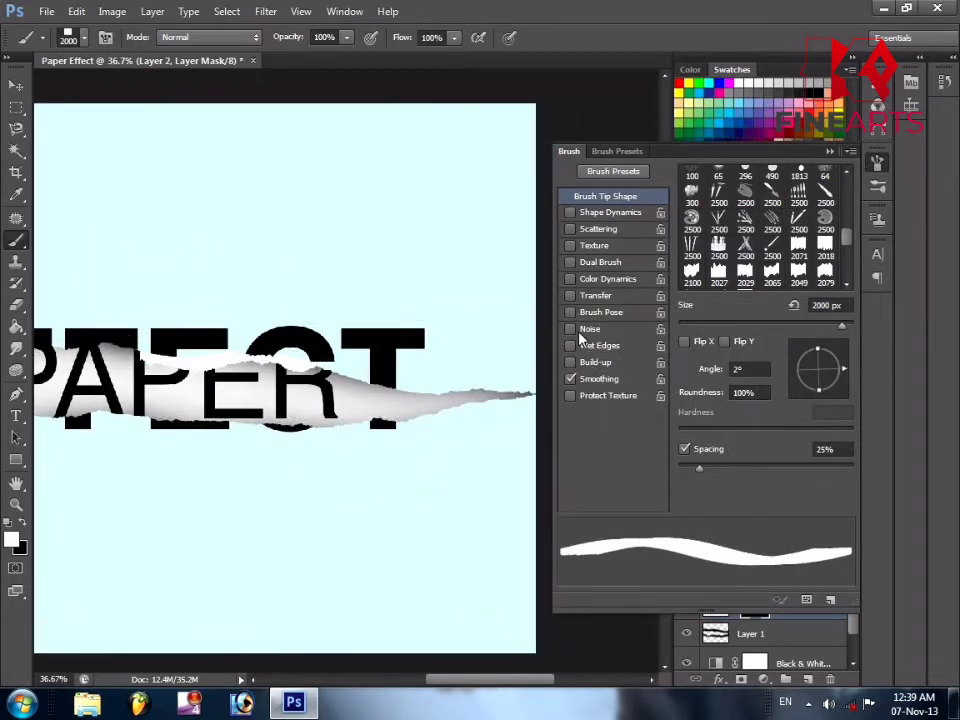
right_click(521, 318)
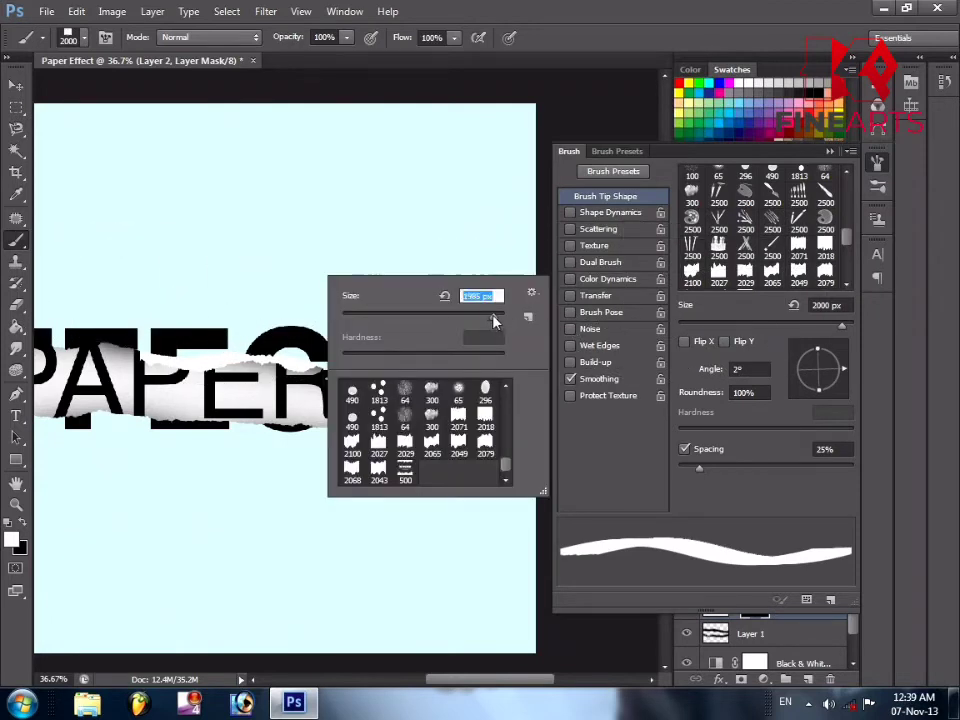
type("484")
key("Return")
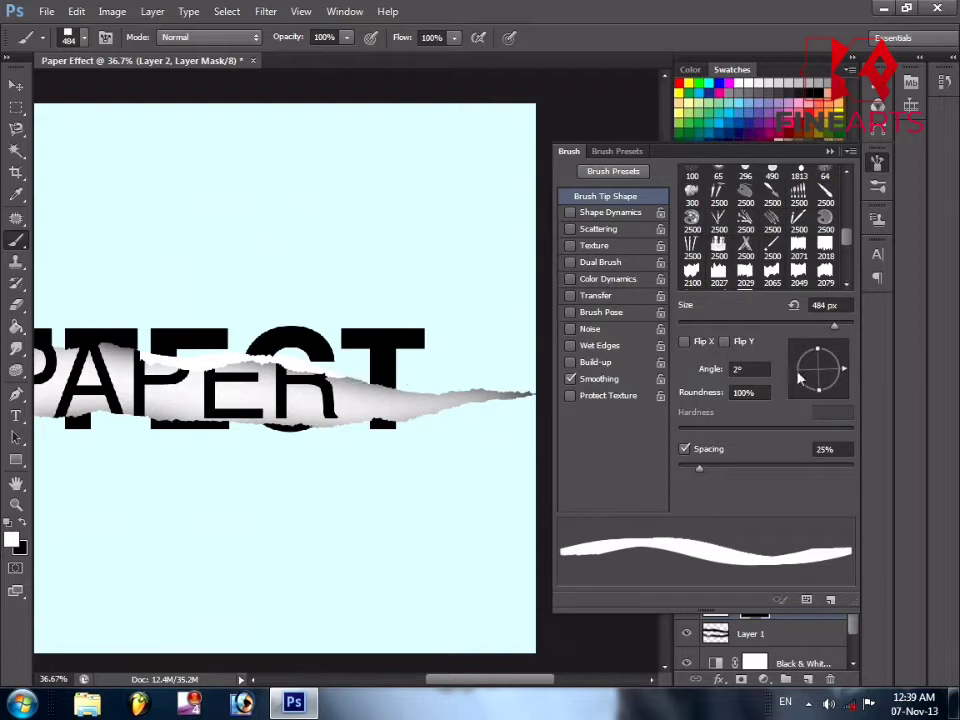
Stamp white torn edges on the mask along the upper edge of the tear's right end, using tip angles of -12°, 13° and -6°
left_click_drag(843, 373, 841, 379)
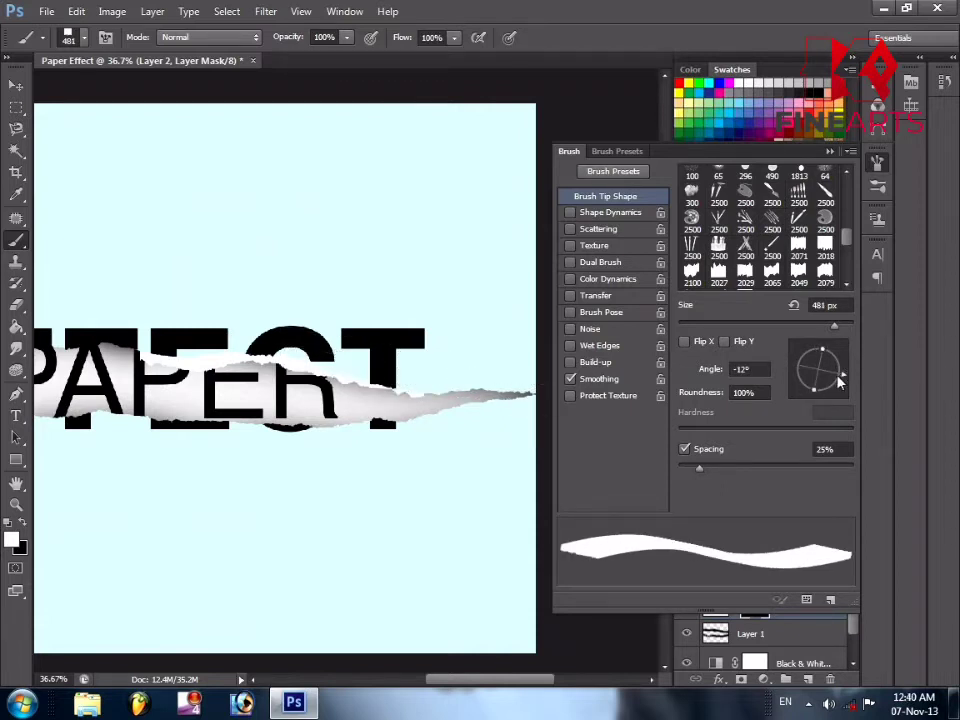
left_click_drag(841, 379, 841, 365)
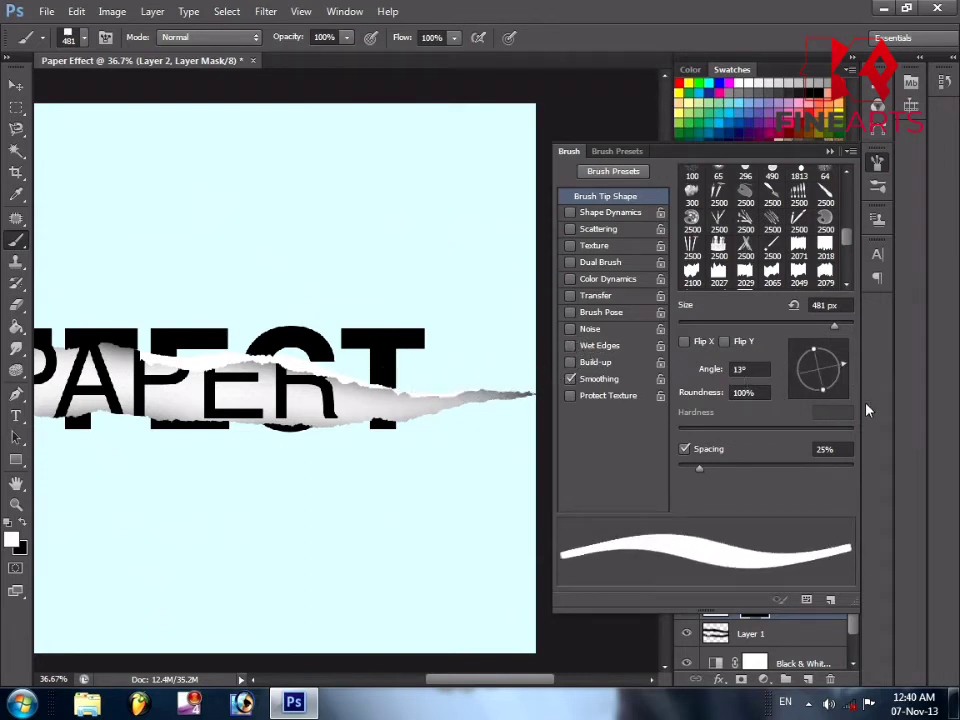
left_click_drag(844, 364, 844, 373)
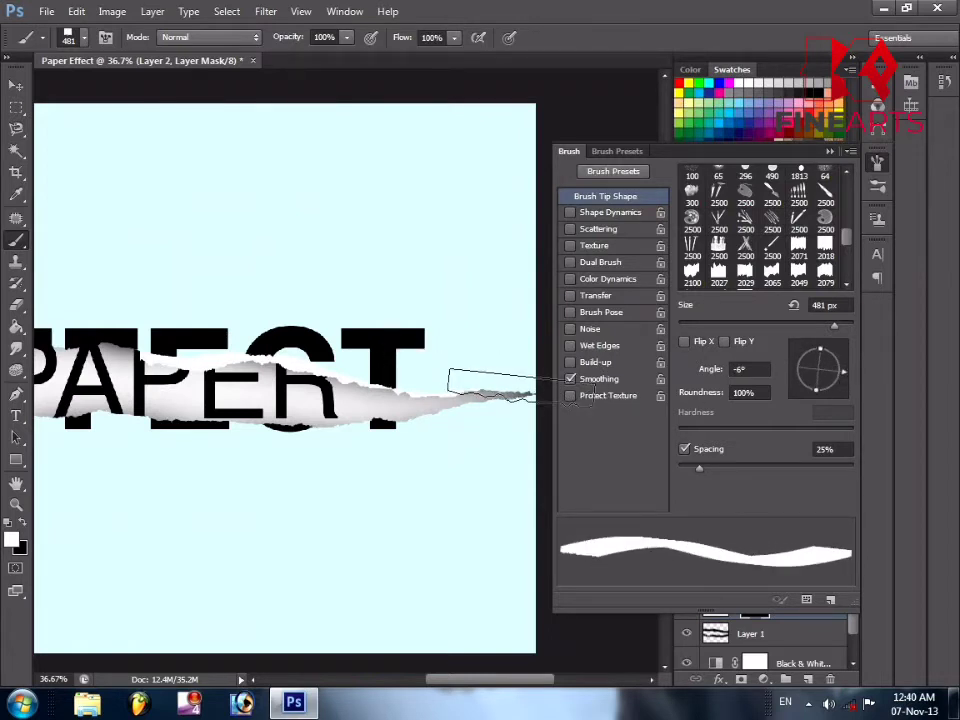
left_click_drag(450, 497, 575, 480)
Rotate the brush tip to -170° and stamp white torn edges along the lower edge of the tear's right end
left_click_drag(844, 373, 831, 391)
left_click_drag(541, 464, 347, 426)
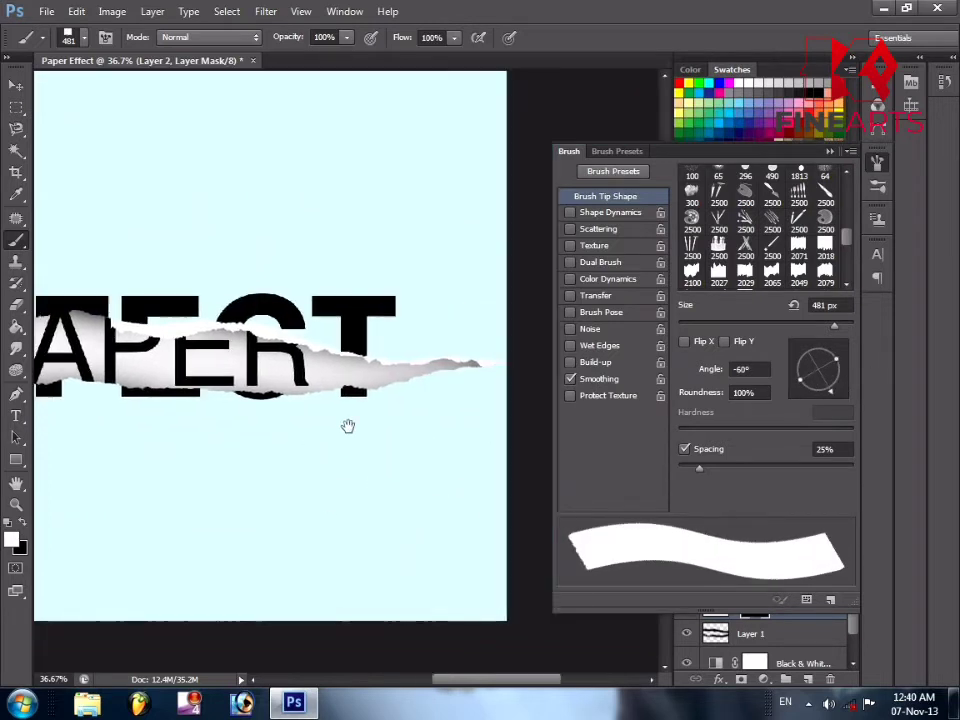
left_click_drag(845, 401, 792, 377)
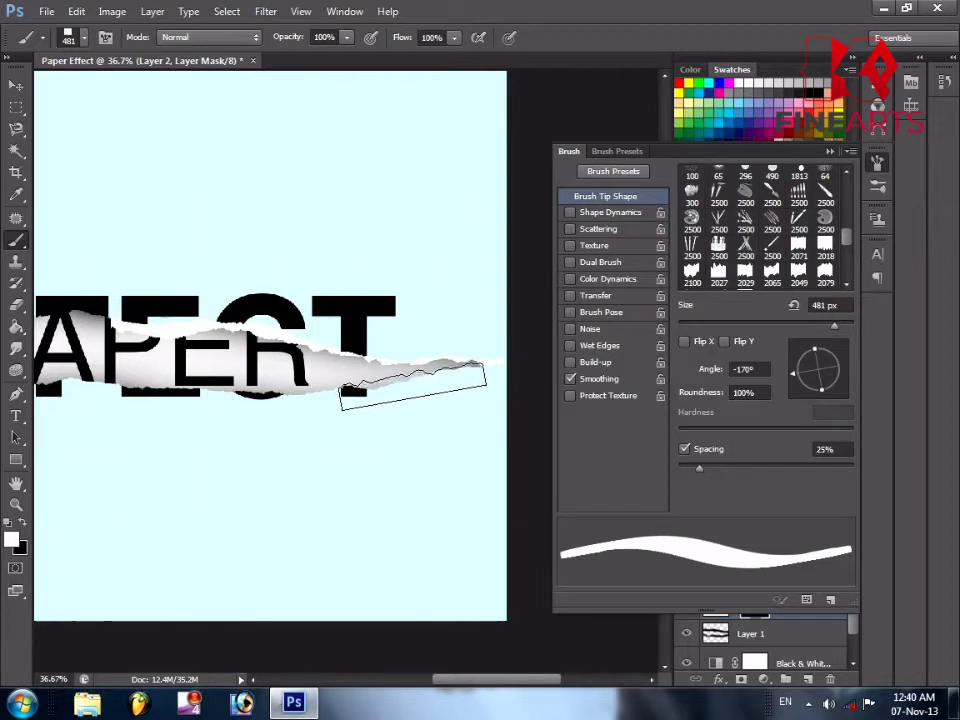
left_click_drag(325, 436, 380, 430)
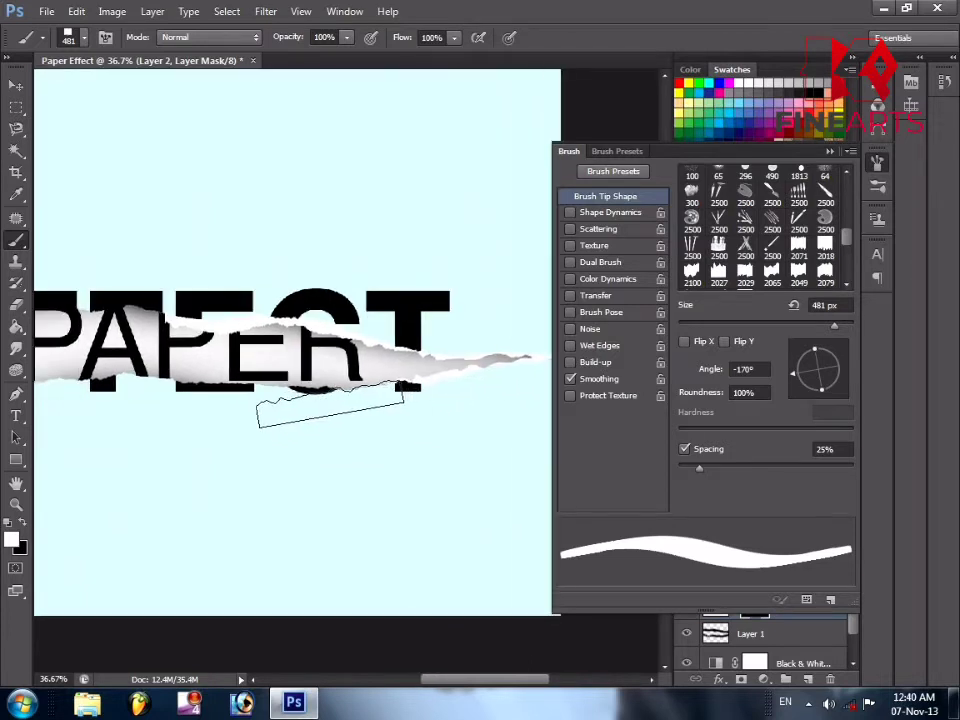
left_click_drag(323, 444, 385, 447)
Stamp white torn edges along the lower edge of the tear's middle, using tip angles of 176° and -174°
left_click_drag(793, 374, 792, 367)
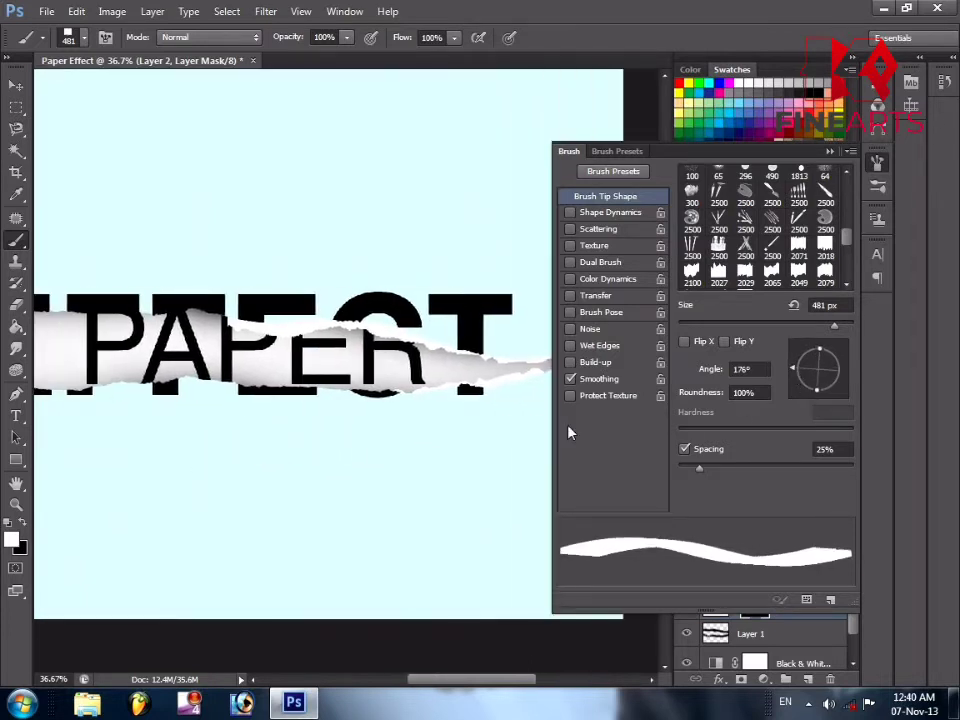
left_click_drag(316, 419, 385, 416)
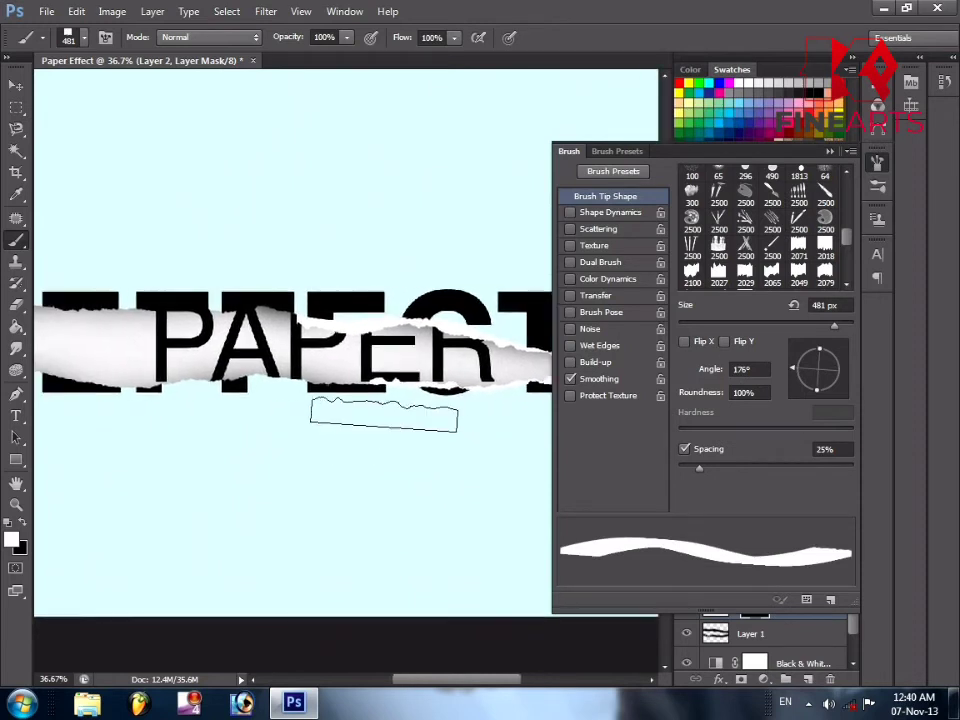
left_click_drag(323, 407, 391, 410)
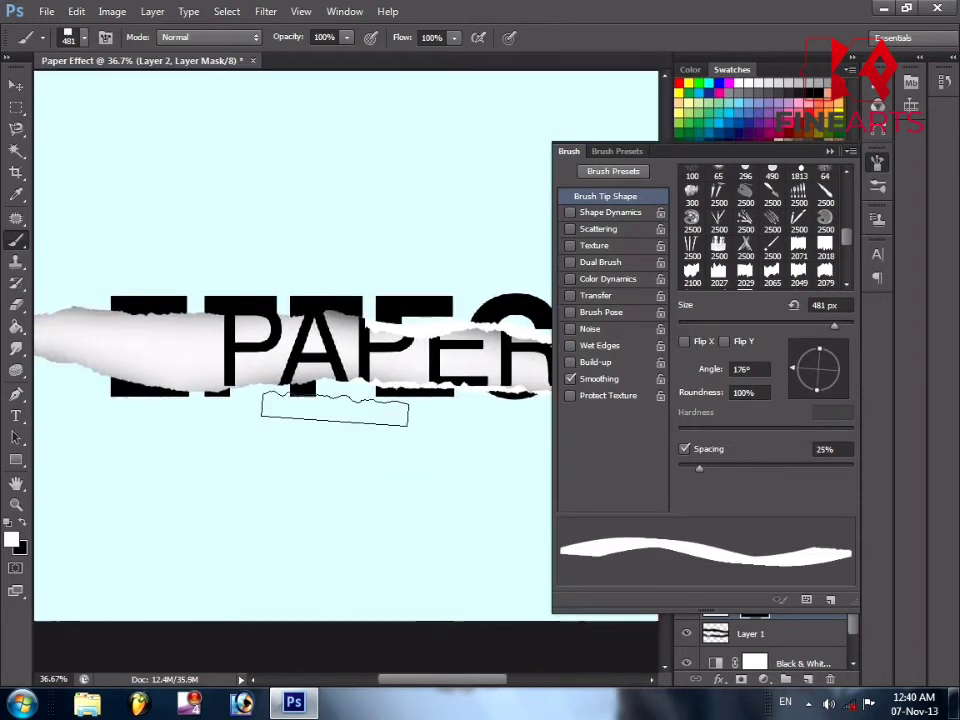
left_click_drag(779, 370, 781, 375)
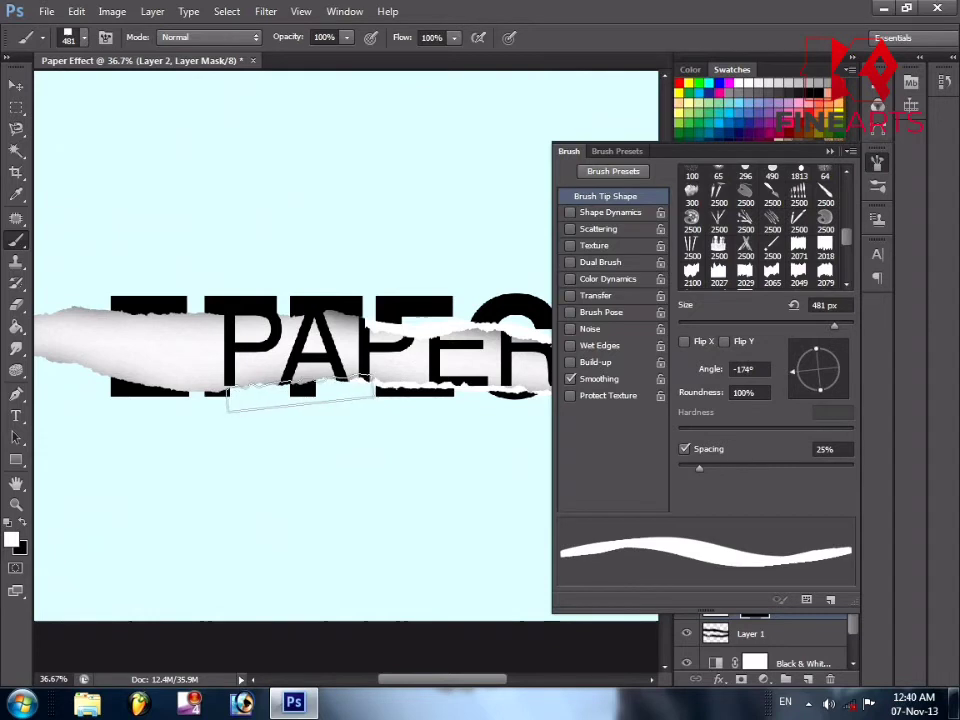
left_click(297, 392)
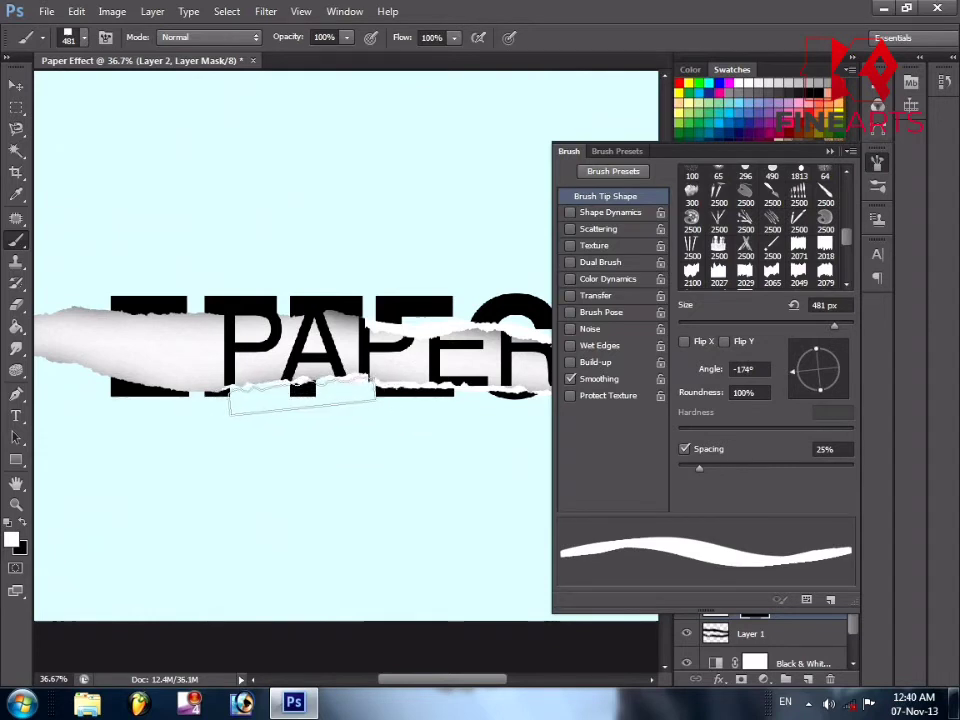
Stamp white torn edges along the lower edge of the tear's left part, using tip angles of 165° and 168°
mouse_move(790, 375)
left_mouse_down()
mouse_move(798, 384)
mouse_move(797, 366)
left_mouse_up()
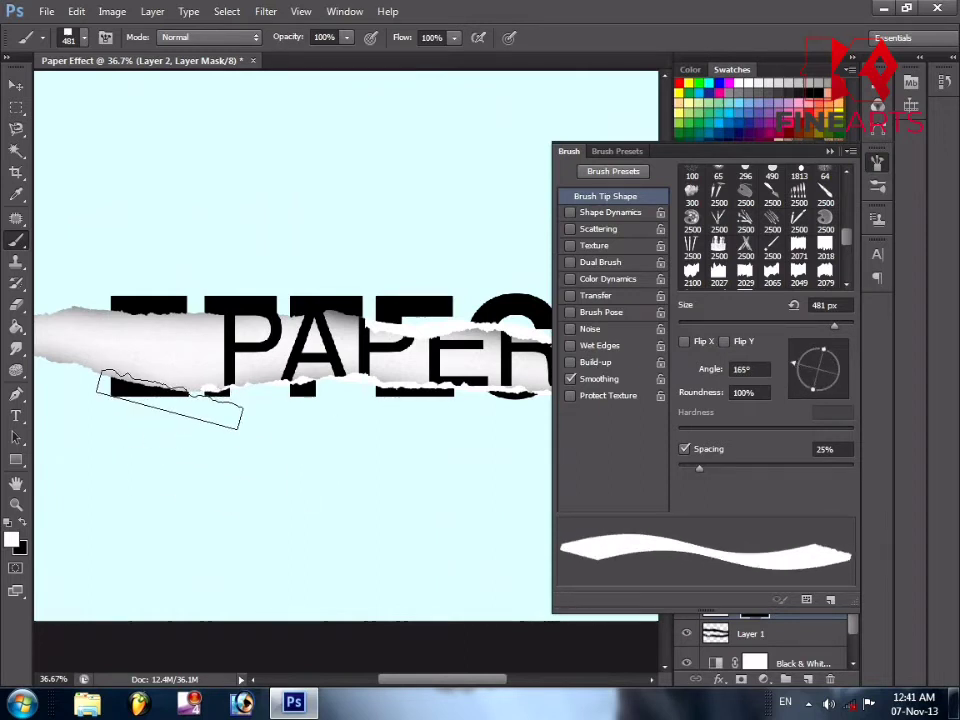
left_click(168, 400)
left_click_drag(811, 366, 793, 370)
key("ctrl+Delete")
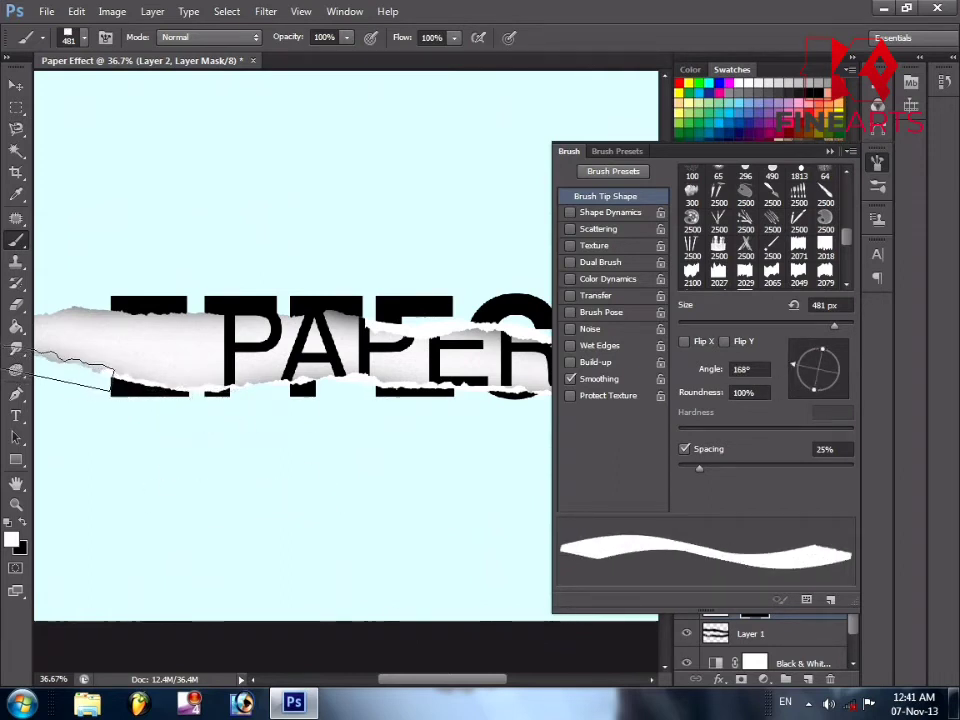
Stamp white torn edges along the upper edge of the tear's left half, using tip angles of -4°, 7° and 17°
mouse_move(776, 386)
left_mouse_down()
mouse_move(852, 365)
mouse_move(842, 368)
left_mouse_up()
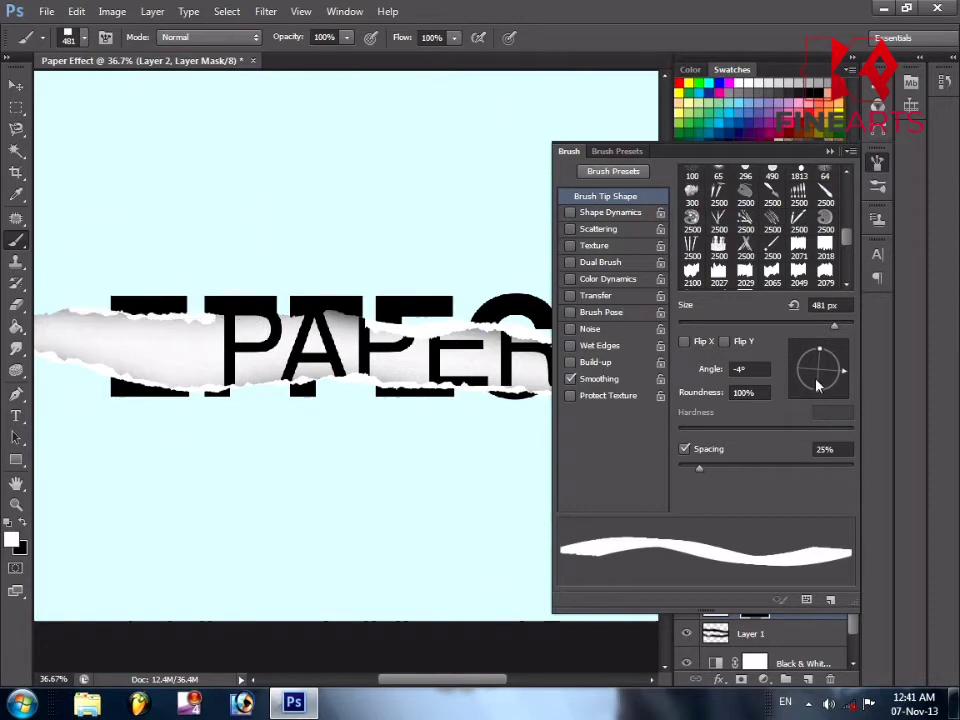
left_click_drag(840, 374, 844, 368)
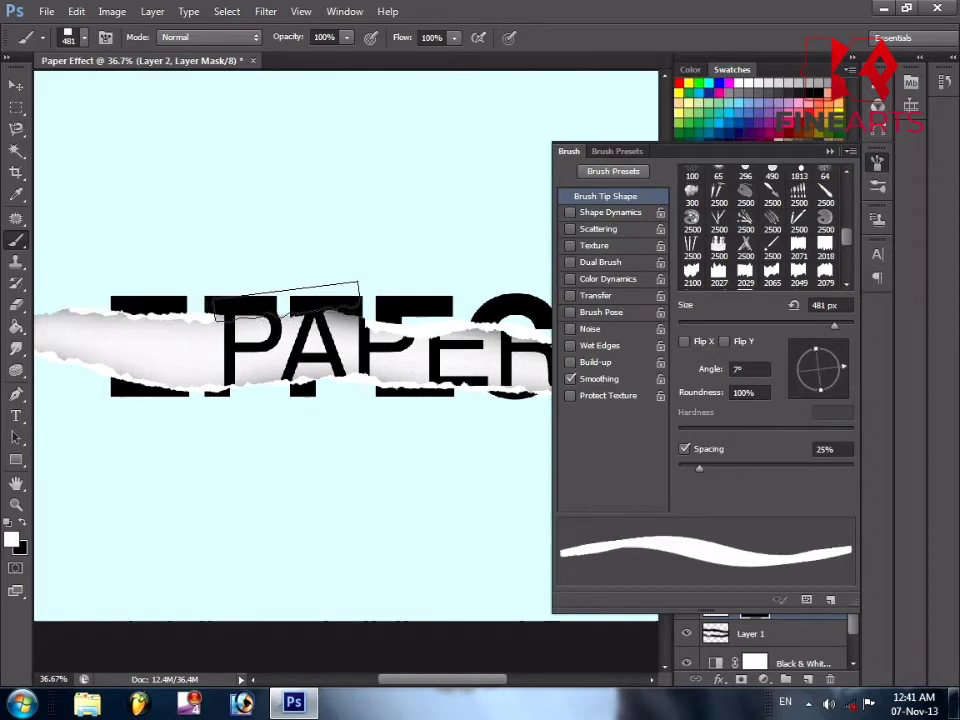
mouse_move(848, 372)
left_mouse_down()
mouse_move(841, 379)
mouse_move(842, 368)
left_mouse_up()
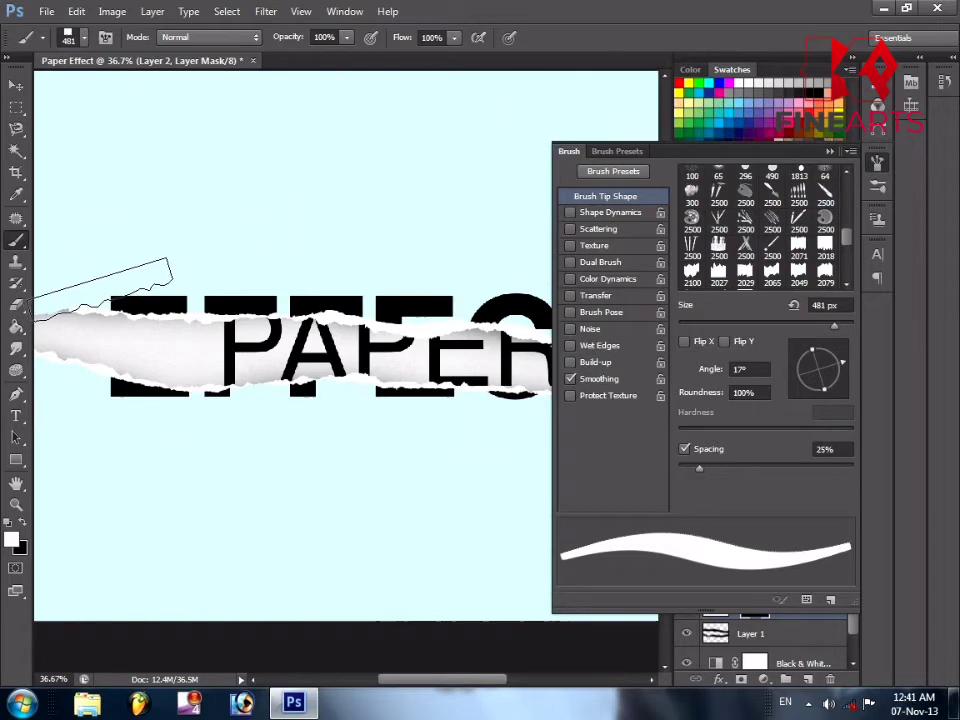
Inspect the white torn edges up close along the tear's left half, trying tip angles of -149° and 17°, and close the brush settings
scroll(330, 462, "up", 3)
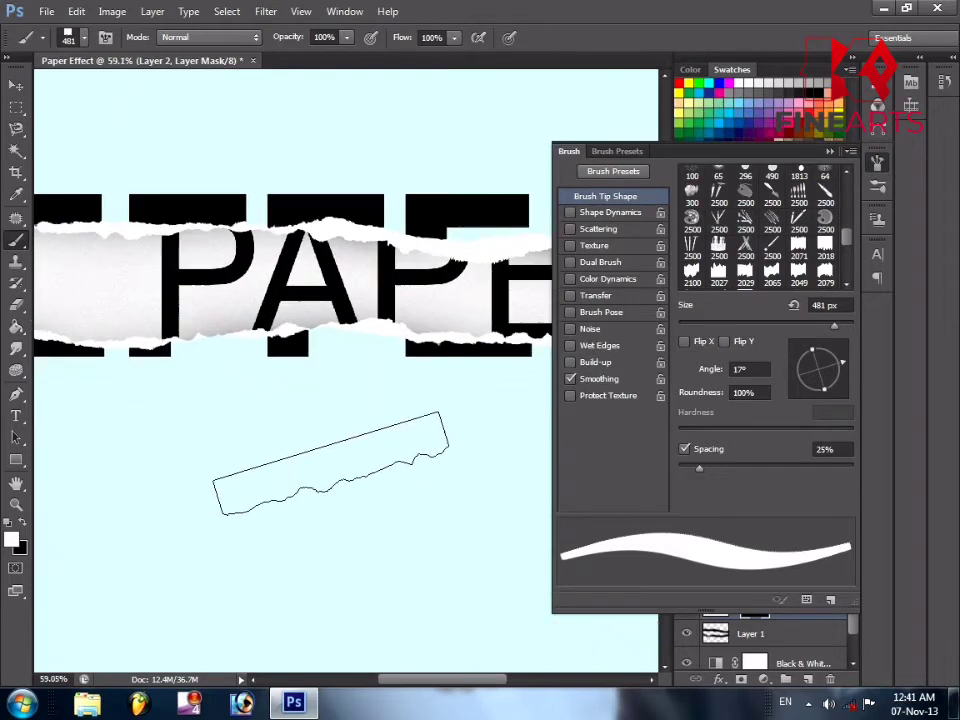
scroll(330, 462, "up", 2)
mouse_move(840, 364)
left_mouse_down()
mouse_move(797, 398)
mouse_move(790, 387)
left_mouse_up()
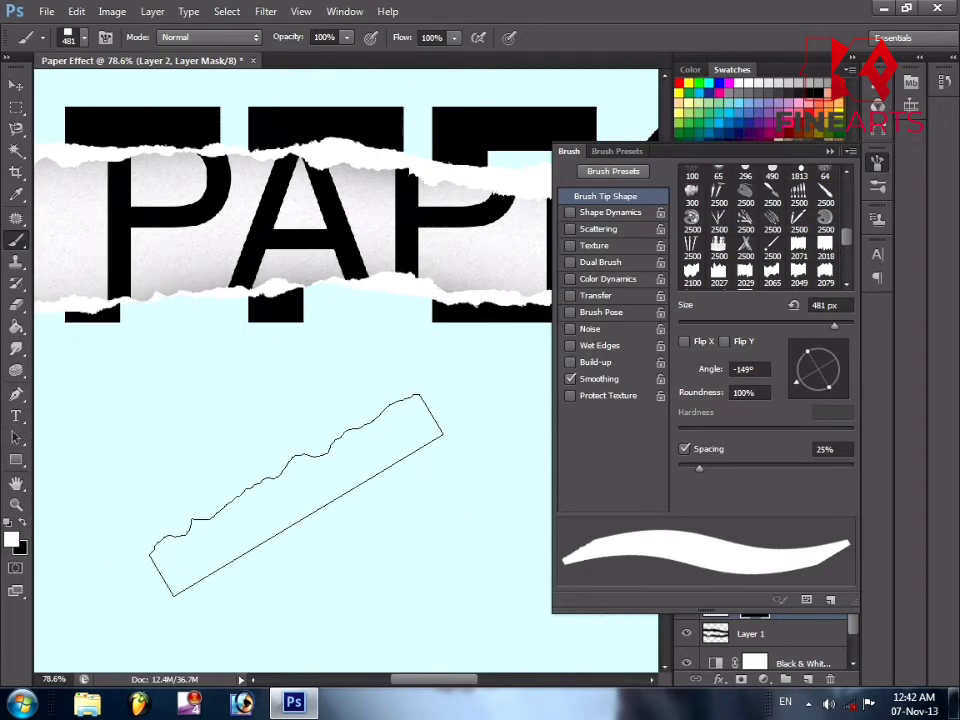
scroll(296, 495, "down", 1)
key("space")
mouse_move(520, 445)
left_mouse_down()
mouse_move(229, 434)
mouse_move(259, 463)
mouse_move(242, 448)
mouse_move(287, 469)
mouse_move(219, 474)
mouse_move(391, 500)
left_mouse_up()
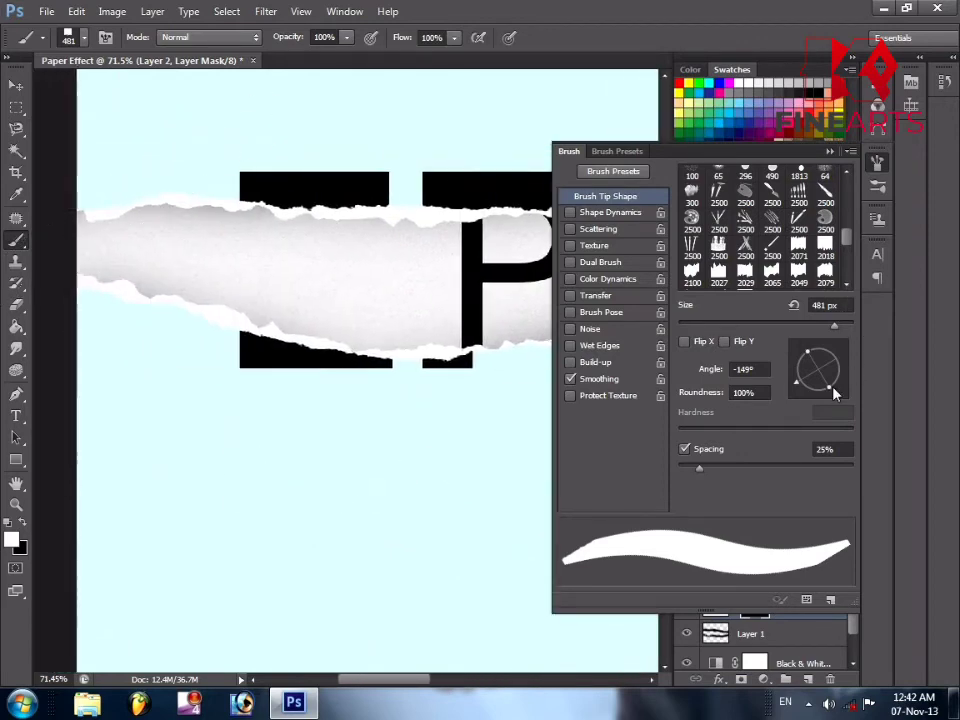
left_click_drag(835, 393, 840, 384)
left_click_drag(852, 380, 846, 364)
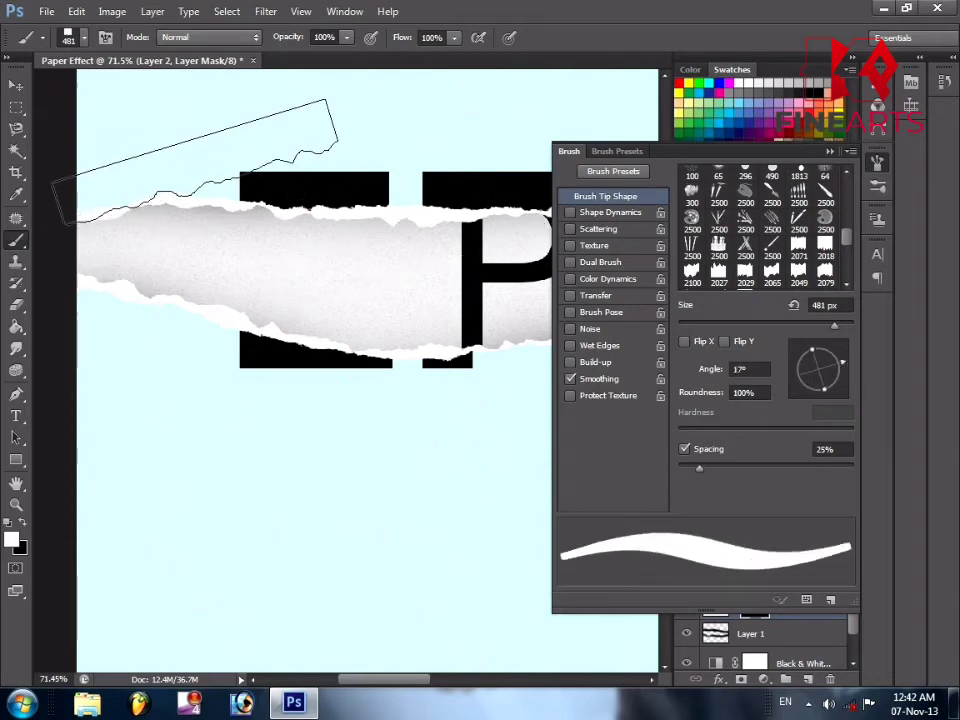
scroll(360, 515, "down", 2)
left_click(829, 151)
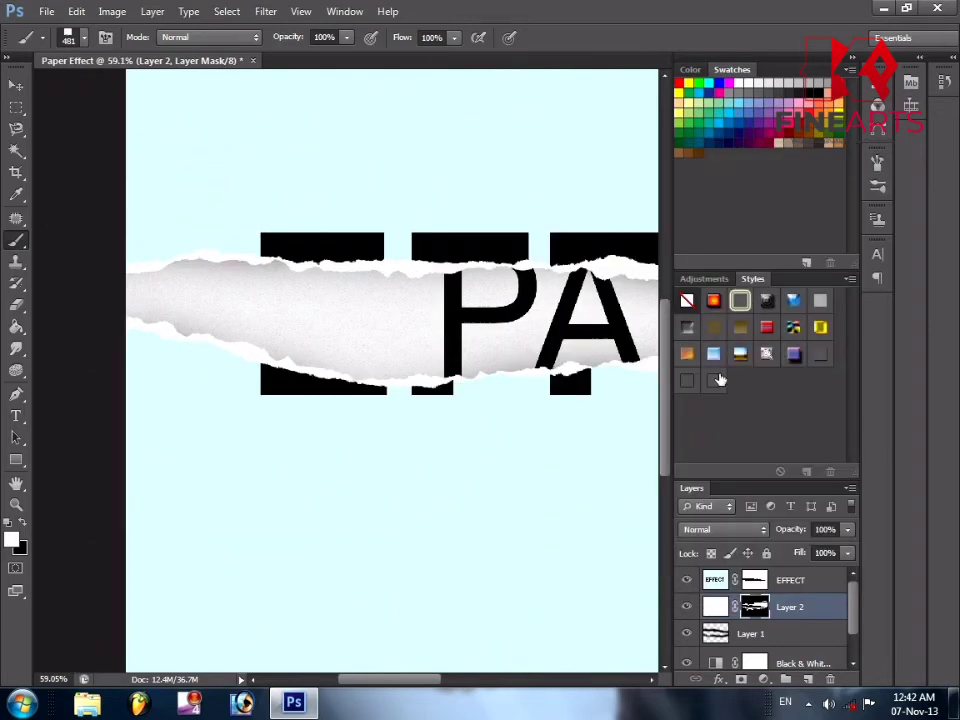
Add a drop shadow to the EFFECT layer with 56% opacity, 2 px distance and 0 px size
scroll(574, 508, "down", 1)
left_click(810, 581)
right_click(810, 581)
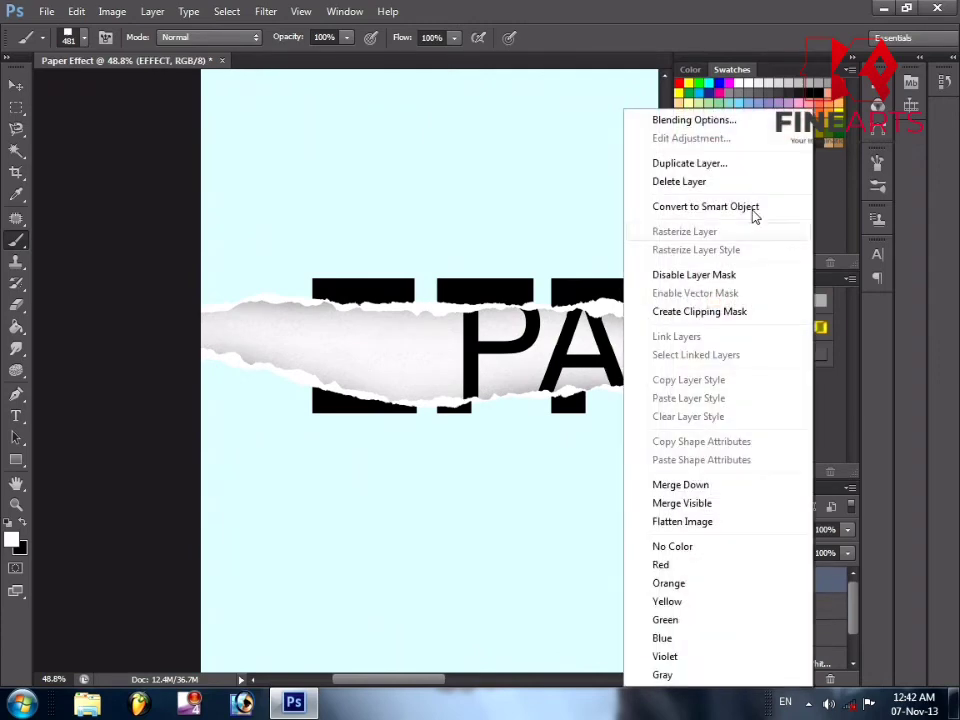
left_click(733, 121)
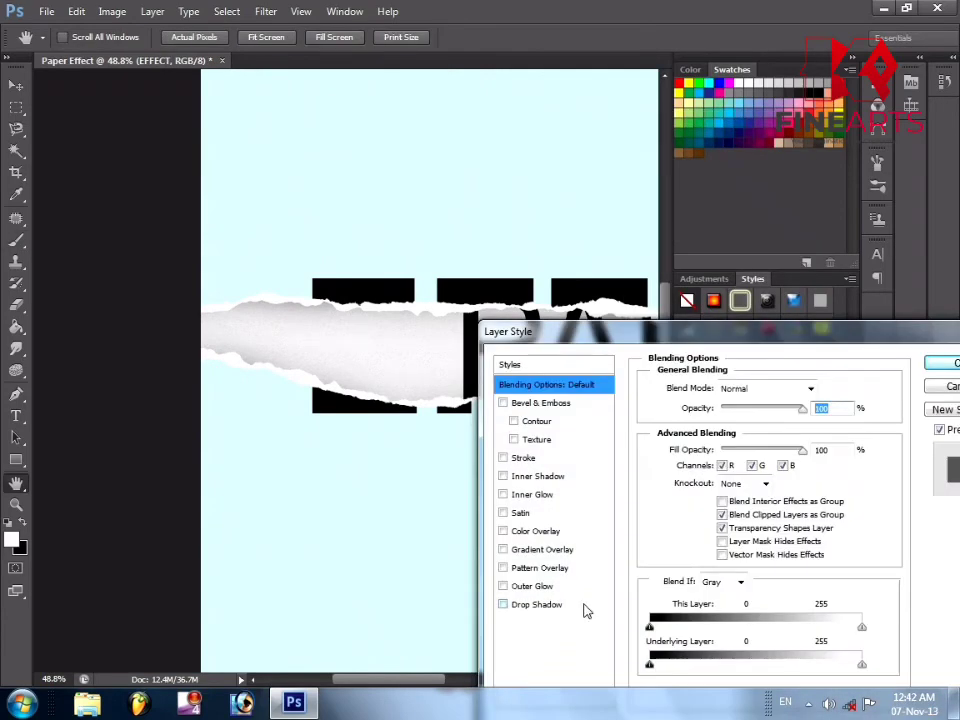
left_click(537, 604)
left_click_drag(716, 505, 709, 503)
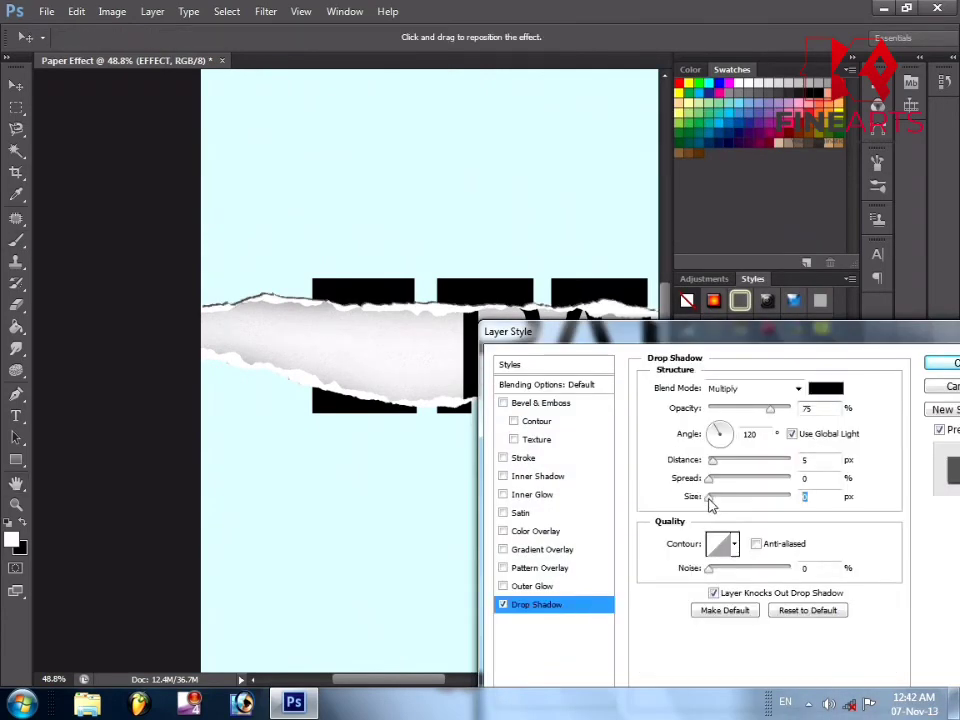
left_click_drag(773, 416, 757, 415)
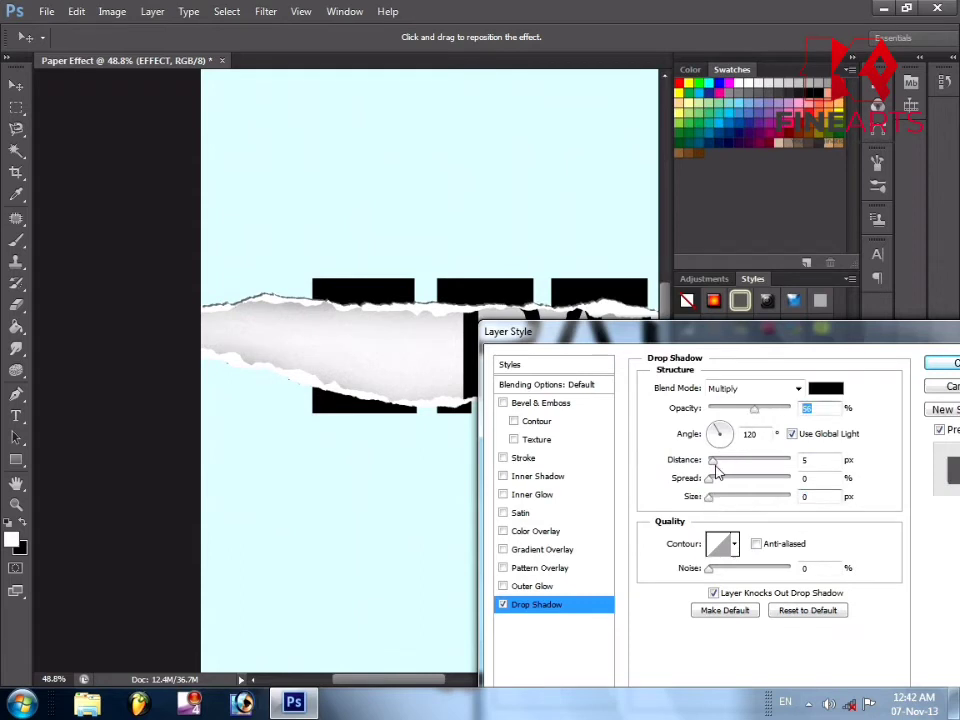
left_click_drag(714, 466, 711, 471)
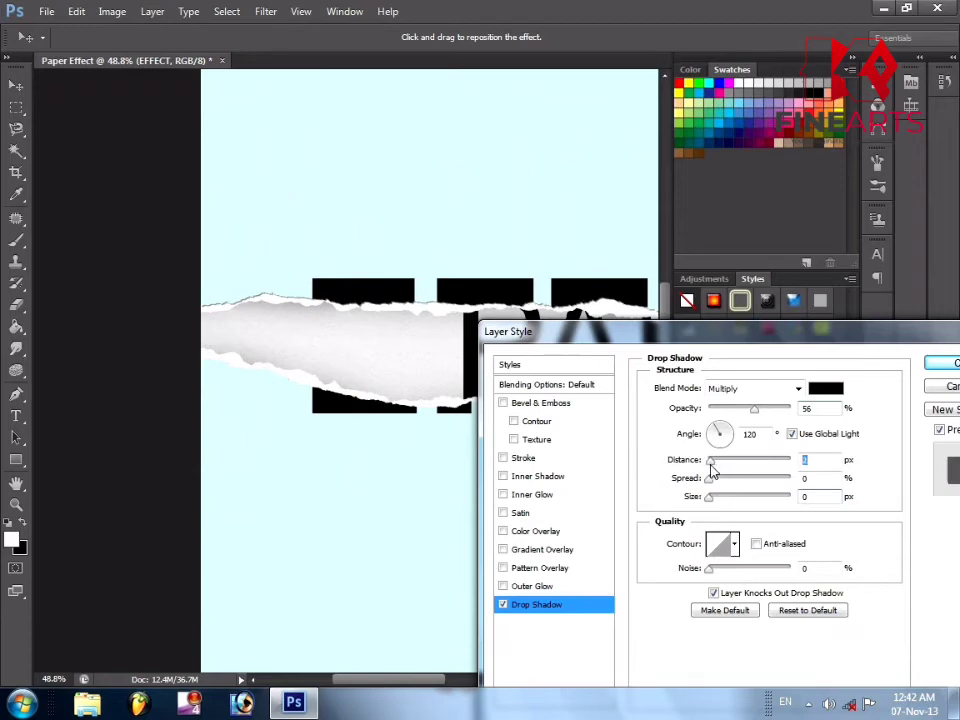
left_click(945, 363)
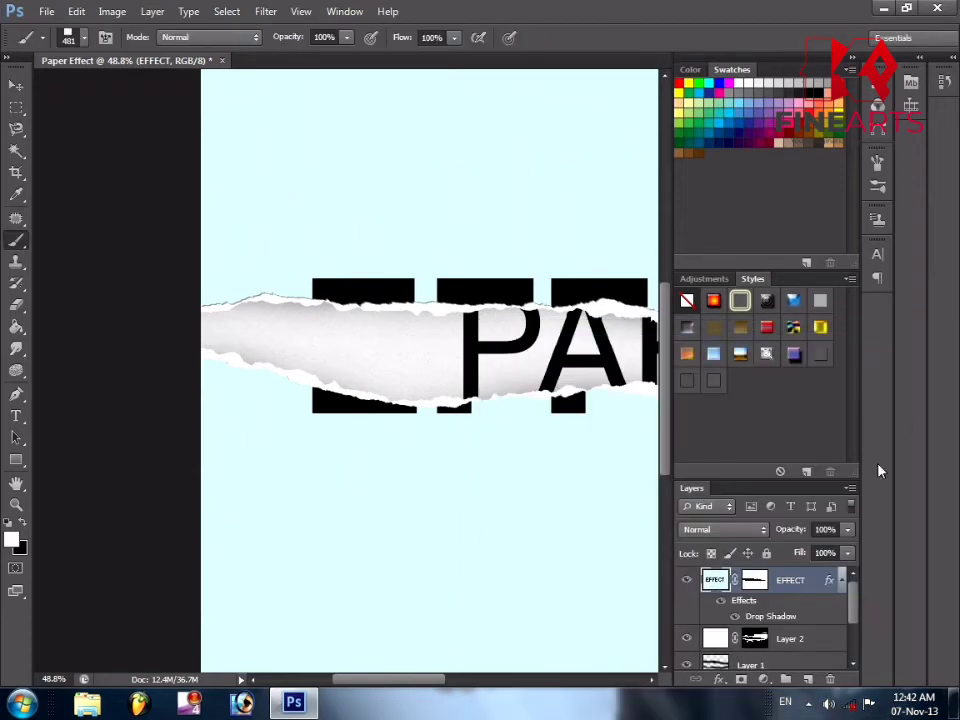
Add a drop shadow to Layer 2's white torn edges with about 46% opacity, 5 px distance and 16 px size
right_click(806, 637)
left_click(800, 11)
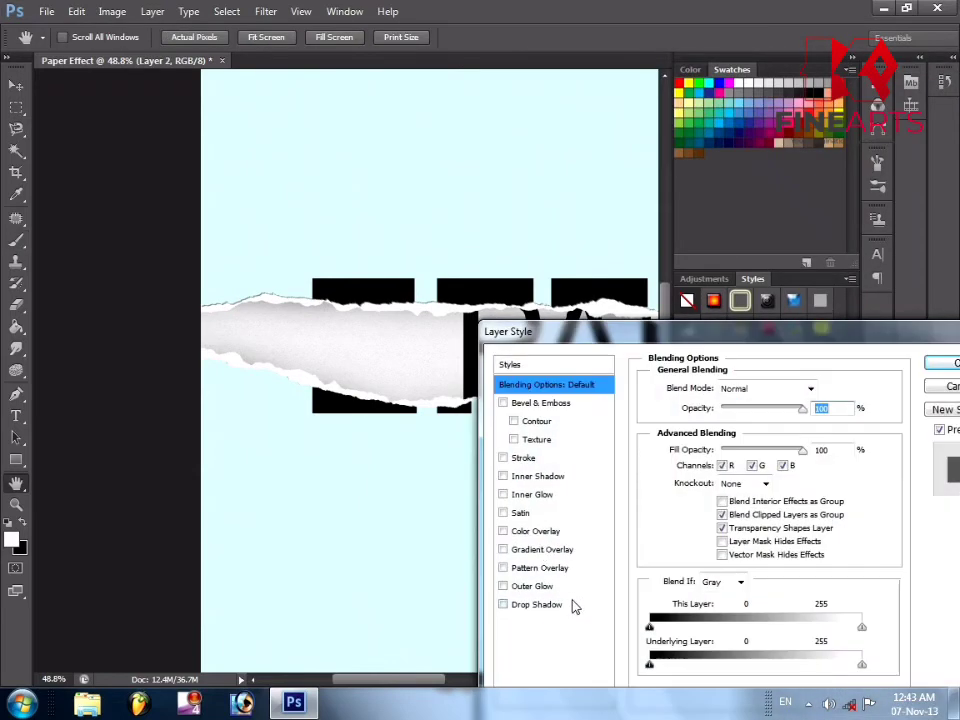
left_click(540, 604)
mouse_move(712, 497)
left_mouse_down()
mouse_move(729, 505)
mouse_move(710, 509)
mouse_move(720, 502)
left_mouse_up()
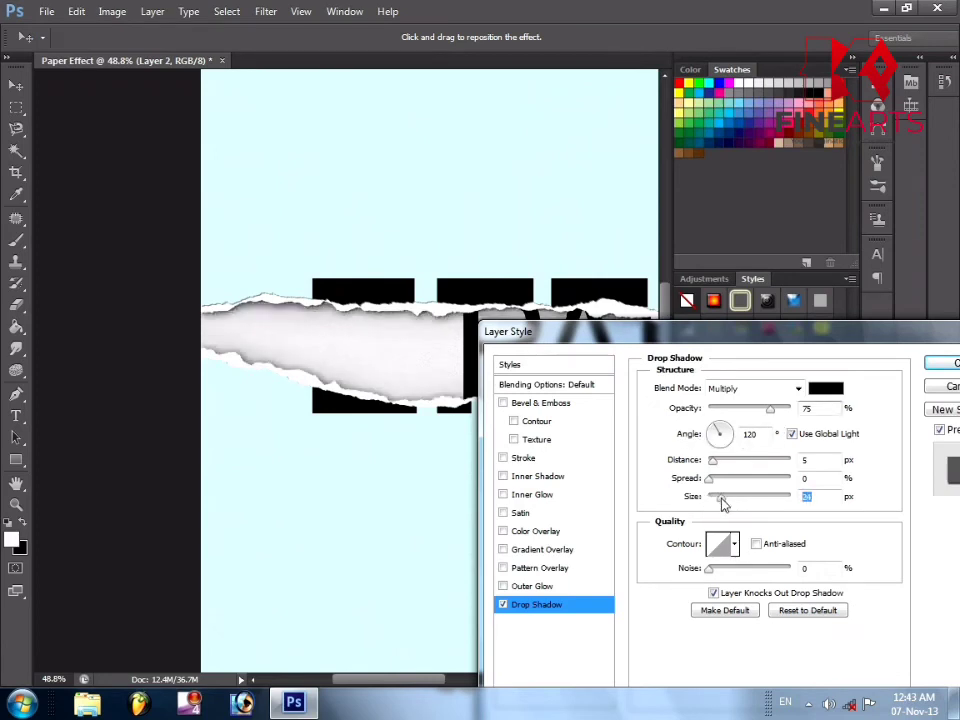
left_click_drag(770, 409, 747, 420)
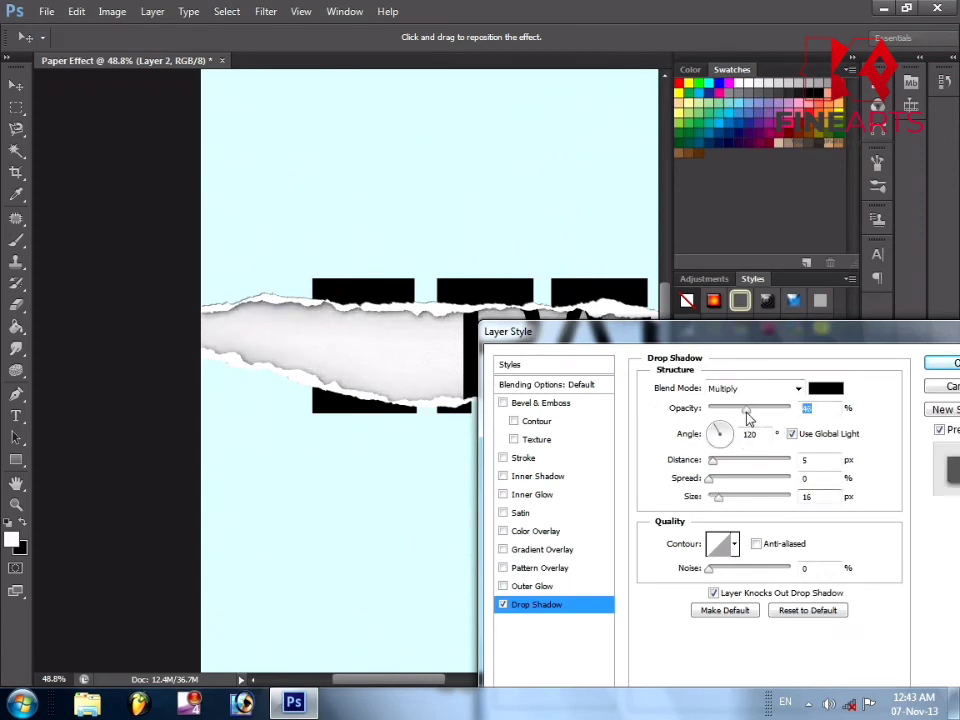
left_click(953, 372)
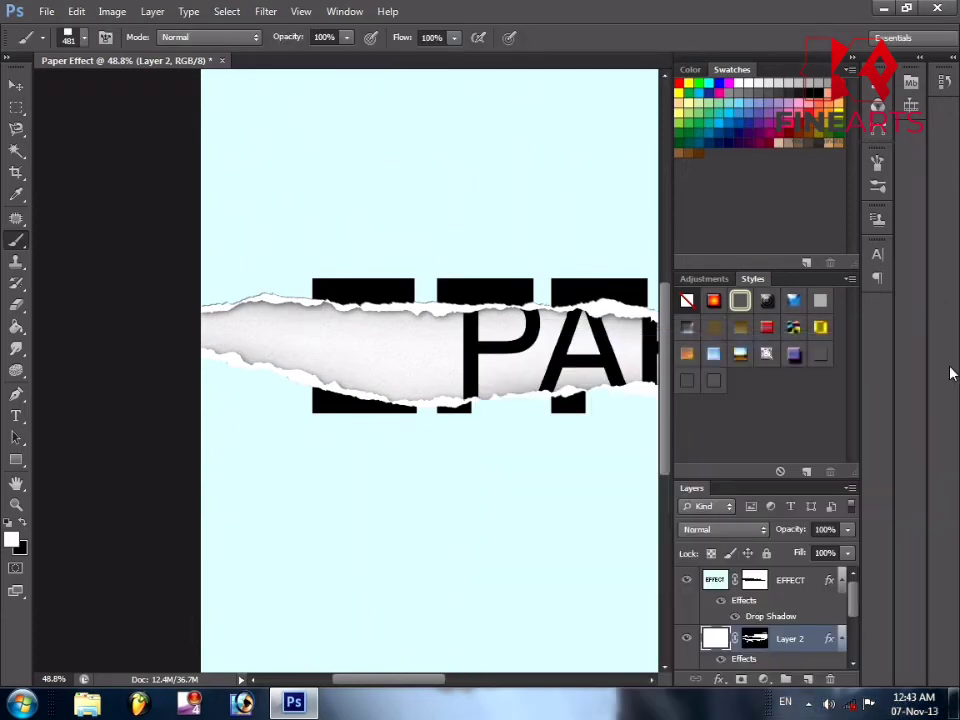
Add a Curves adjustment layer directly above the PAPER layer and shape its RGB curve to brighten the midtones while keeping the darkest tones low
scroll(546, 428, "down", 2)
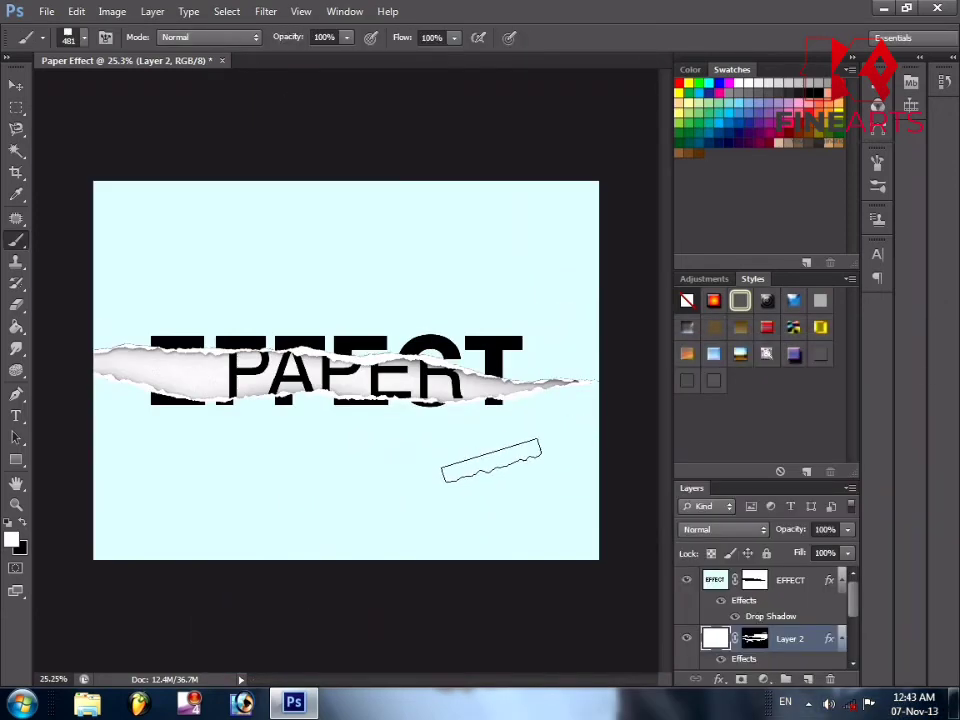
scroll(557, 467, "up", 1)
scroll(556, 468, "up", 1)
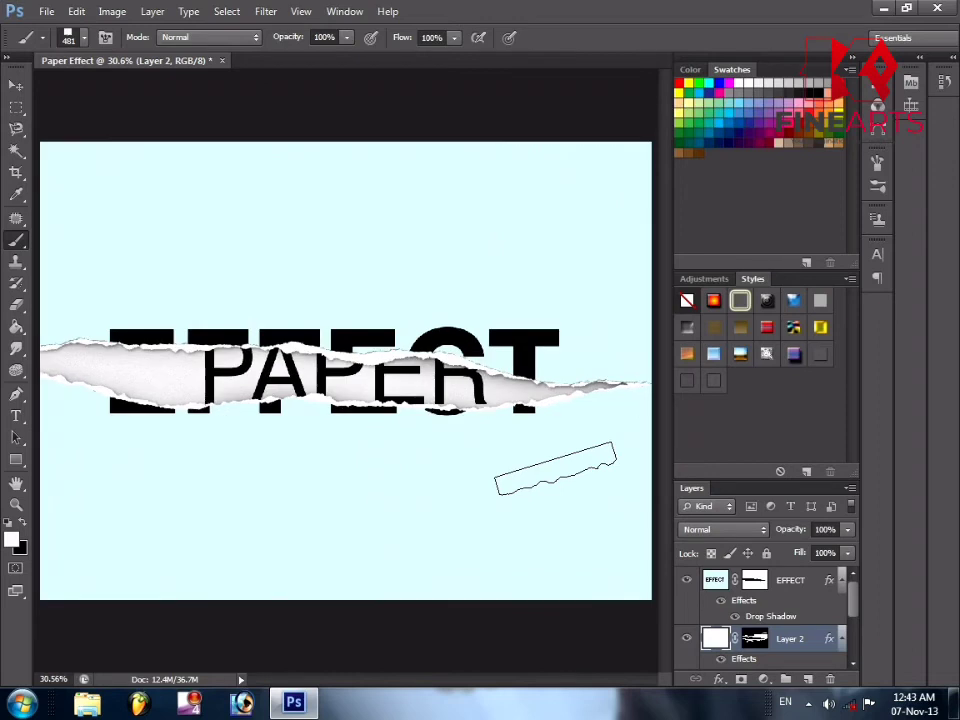
scroll(556, 468, "down", 1)
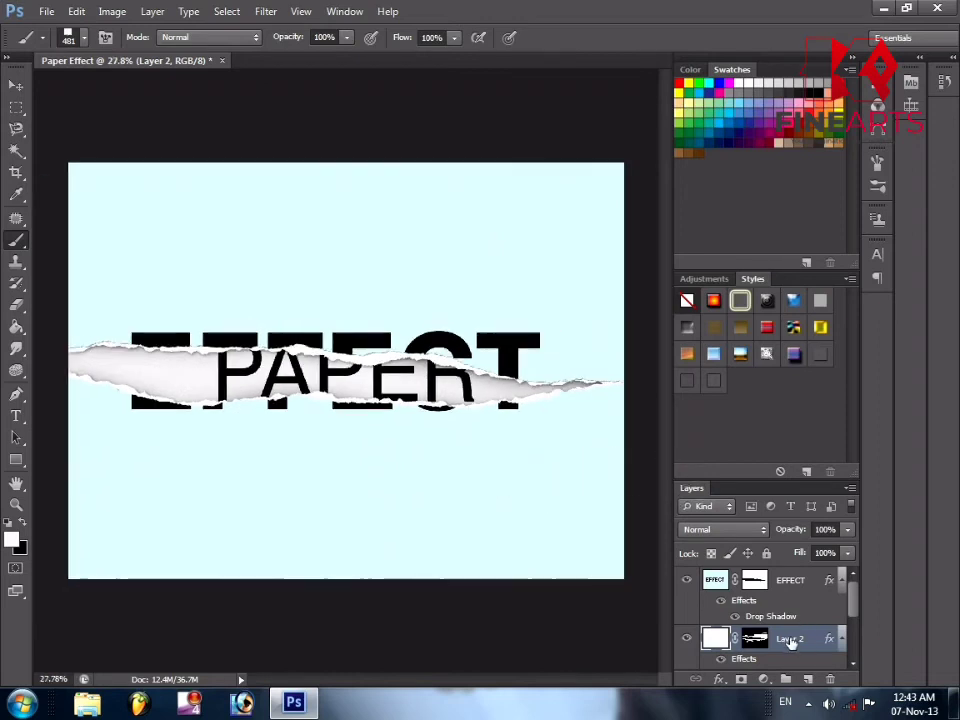
left_click_drag(854, 603, 853, 650)
left_click(770, 598)
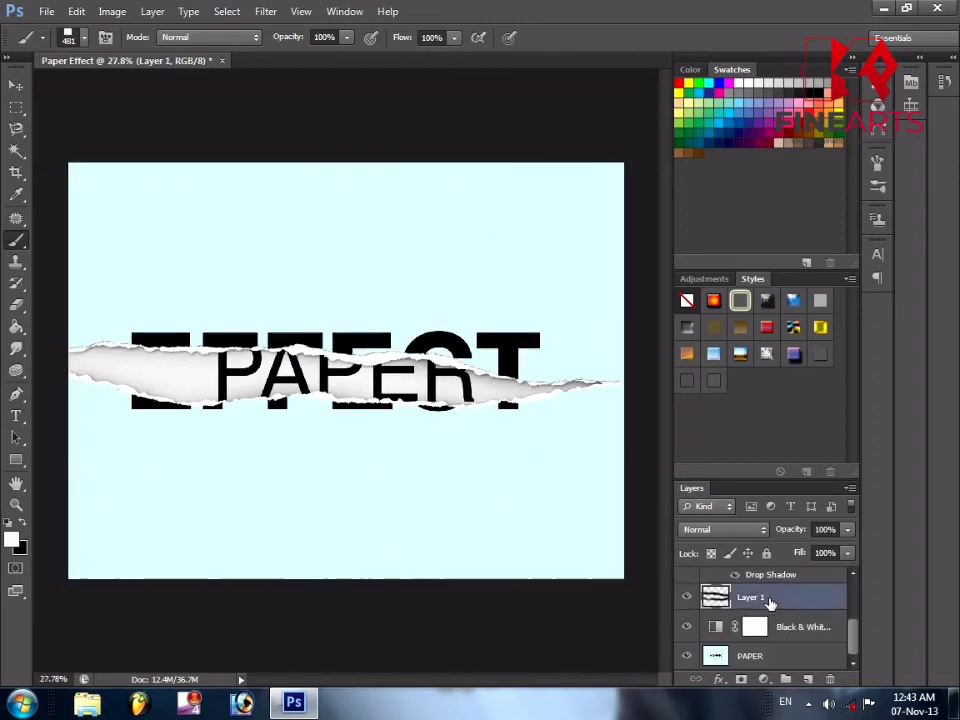
left_click(770, 656)
left_click(763, 679)
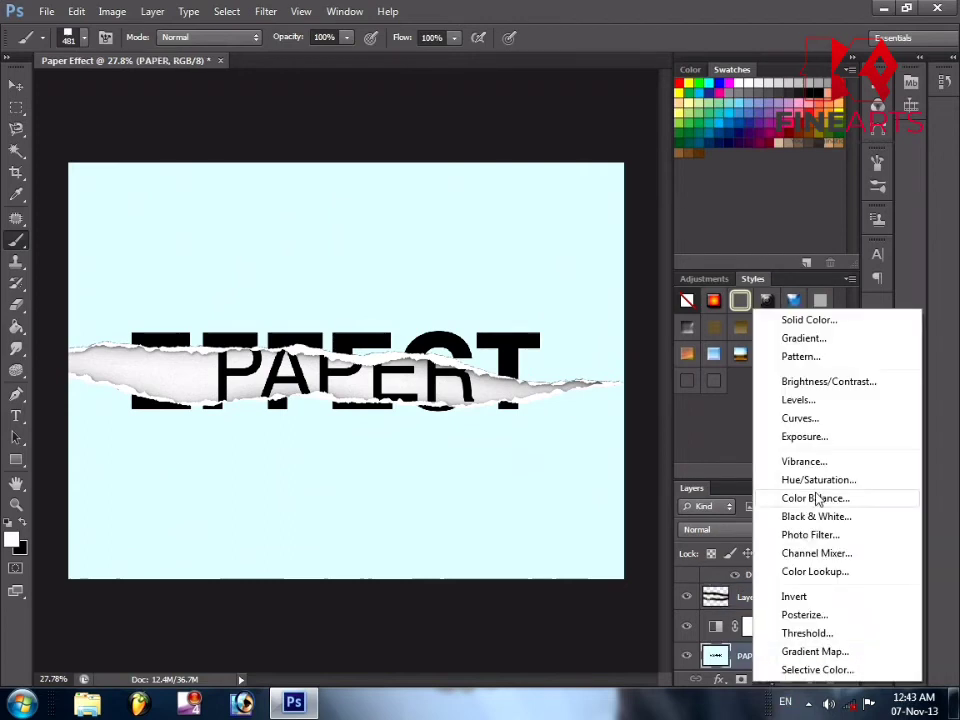
left_click(825, 419)
left_click_drag(700, 292, 677, 293)
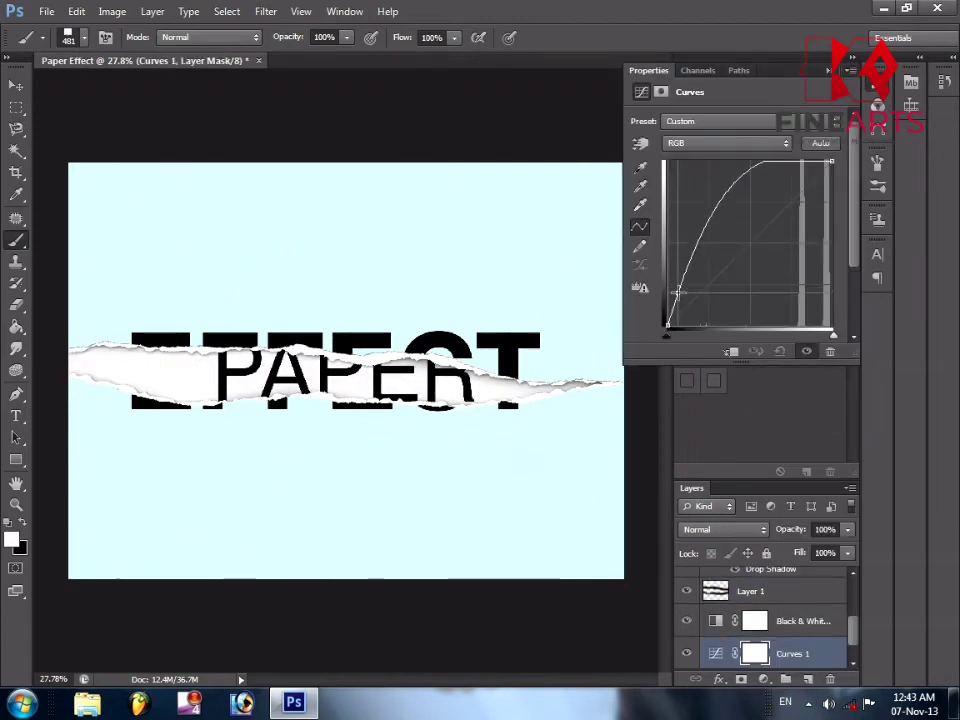
mouse_move(804, 163)
left_mouse_down()
mouse_move(815, 212)
mouse_move(802, 182)
left_mouse_up()
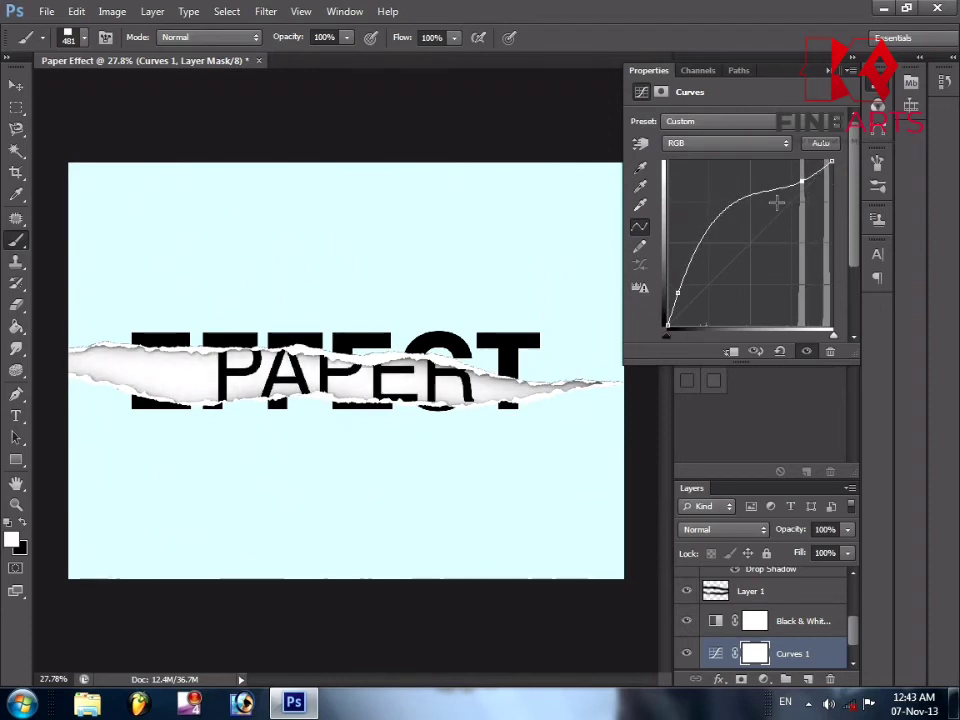
mouse_move(678, 295)
left_mouse_down()
mouse_move(703, 265)
mouse_move(689, 314)
mouse_move(696, 322)
mouse_move(687, 316)
left_mouse_up()
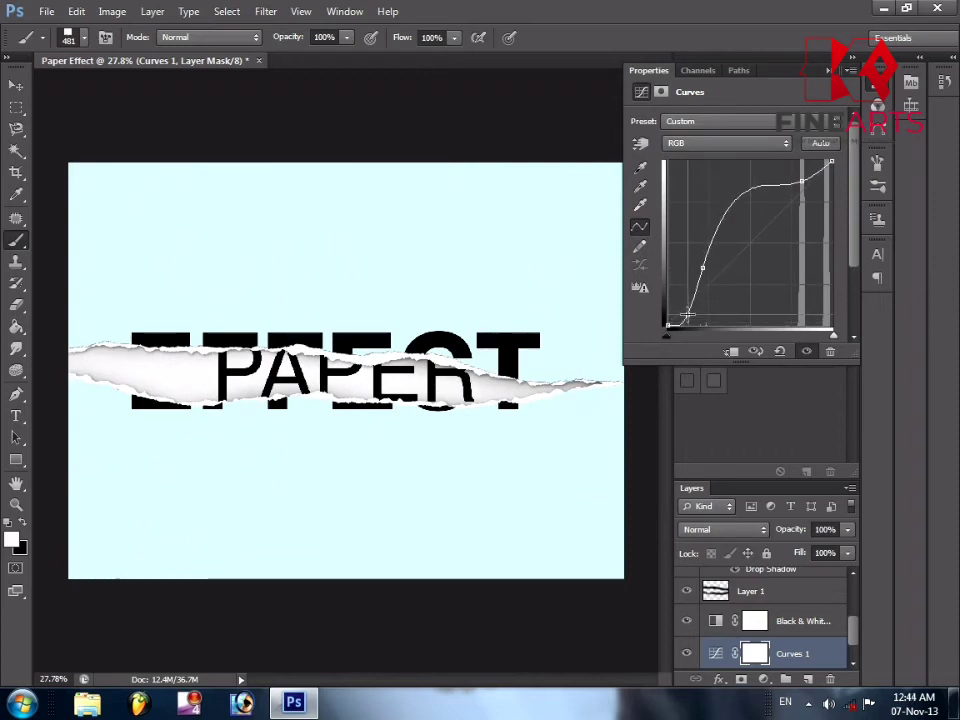
left_click(829, 70)
Examine the brightened paper, torn edges and shadows along the tear, both up close and across the whole canvas
scroll(472, 420, "down", 3)
scroll(471, 429, "up", 5)
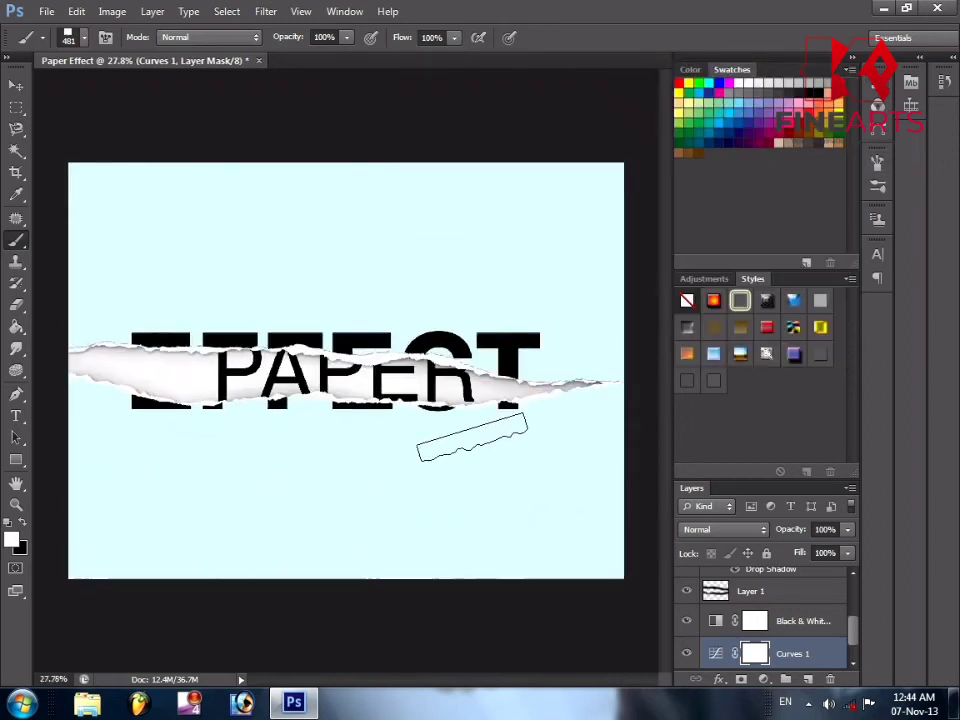
scroll(441, 437, "up", 1)
scroll(420, 439, "down", 3)
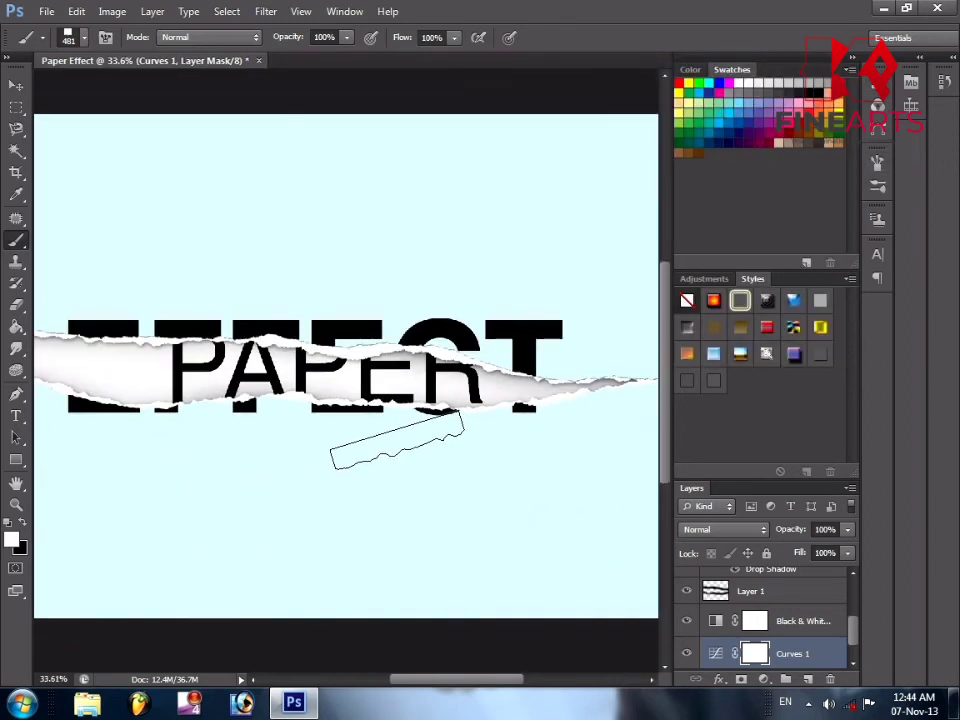
scroll(397, 440, "down", 1)
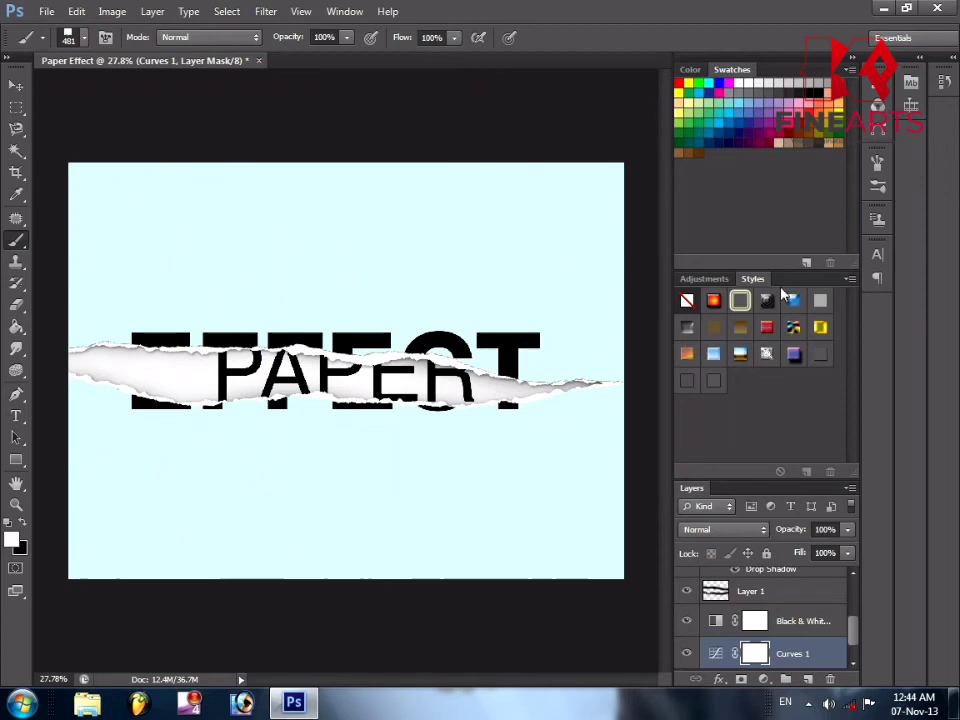
scroll(423, 552, "up", 1)
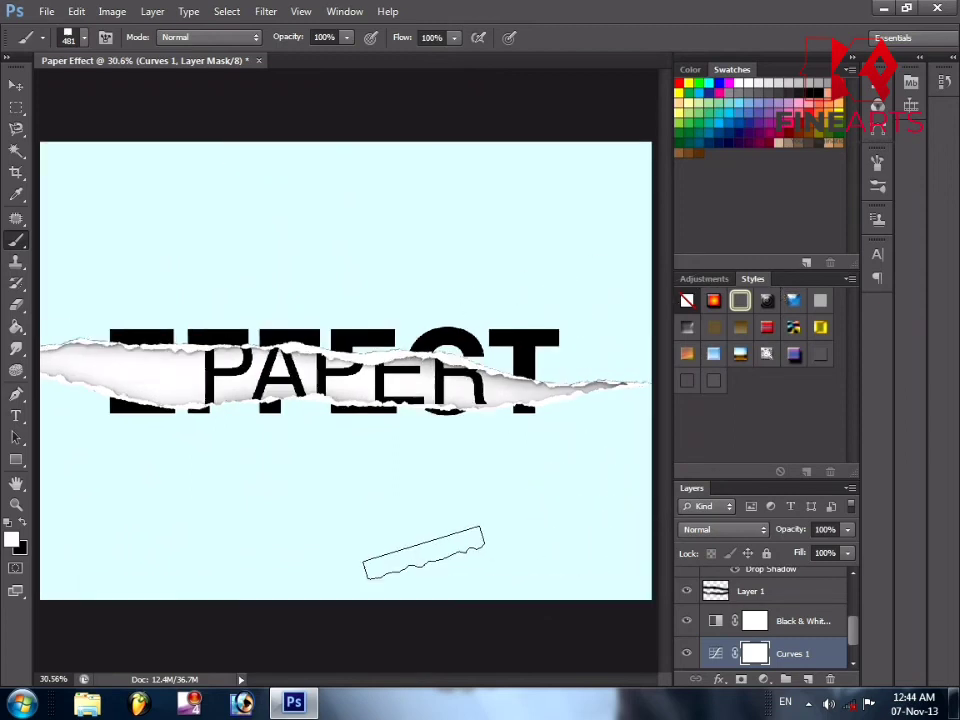
scroll(423, 552, "up", 5)
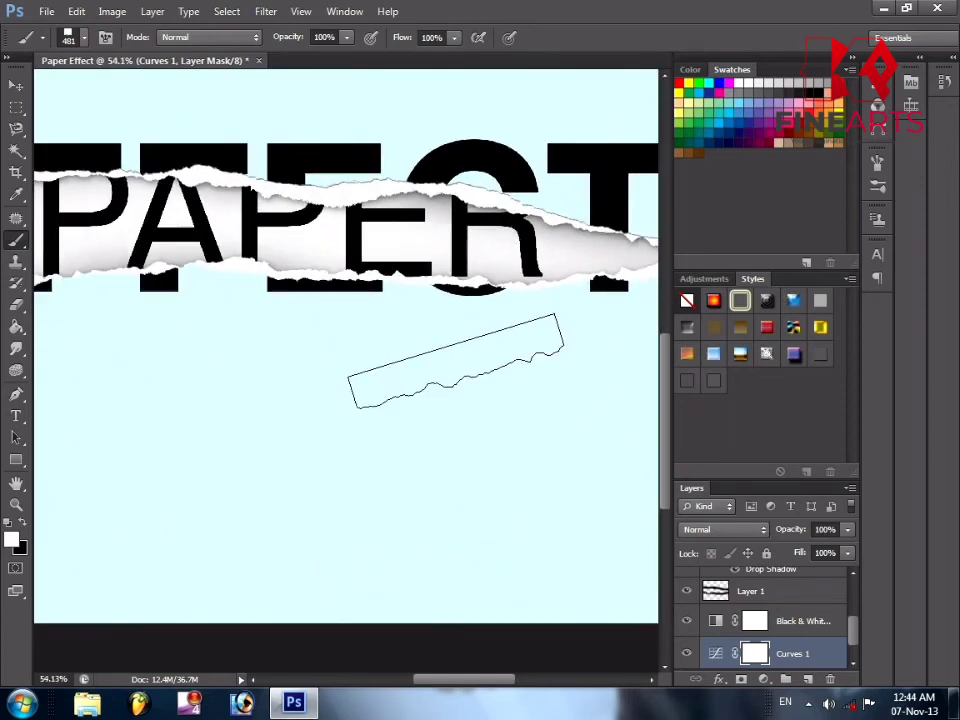
scroll(415, 560, "down", 5)
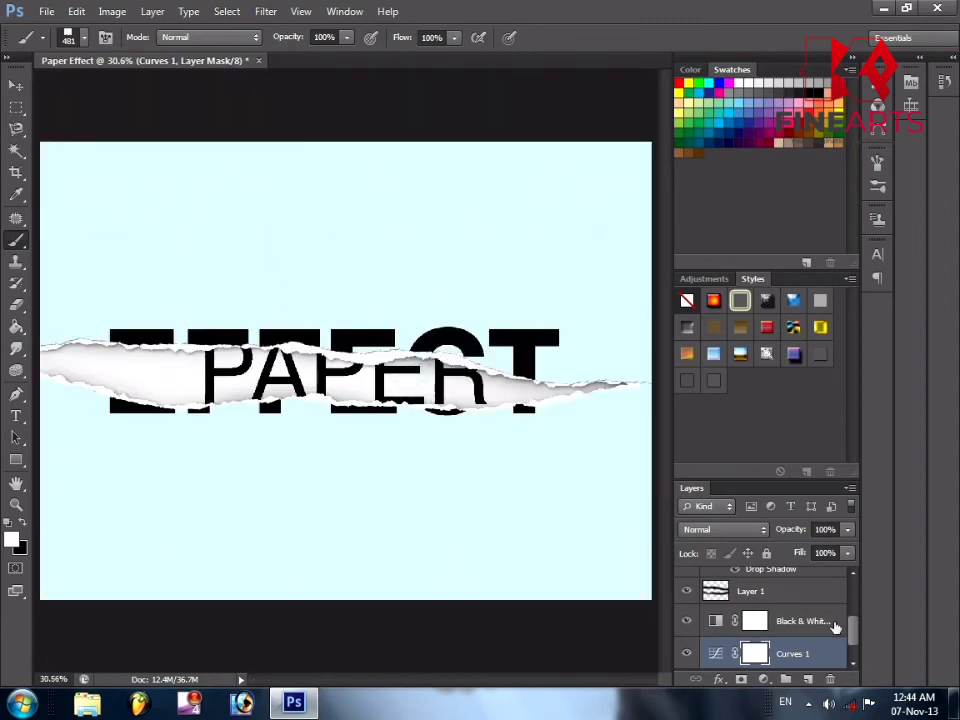
Hide the Black & White adjustment layer and select the PAPER layer
scroll(780, 635, "down", 1)
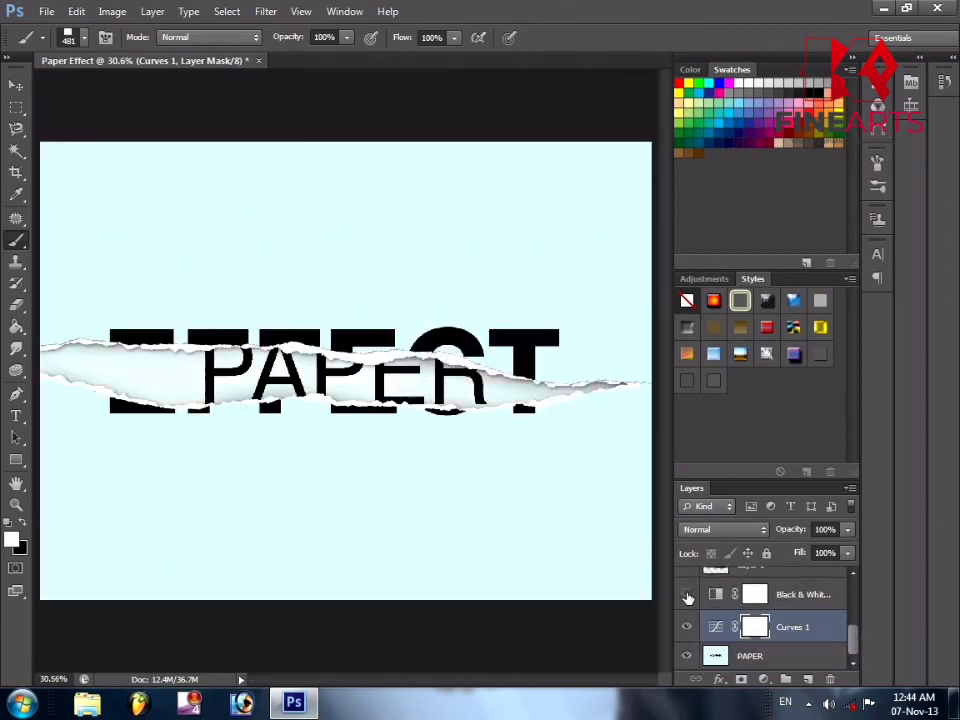
left_click(784, 657)
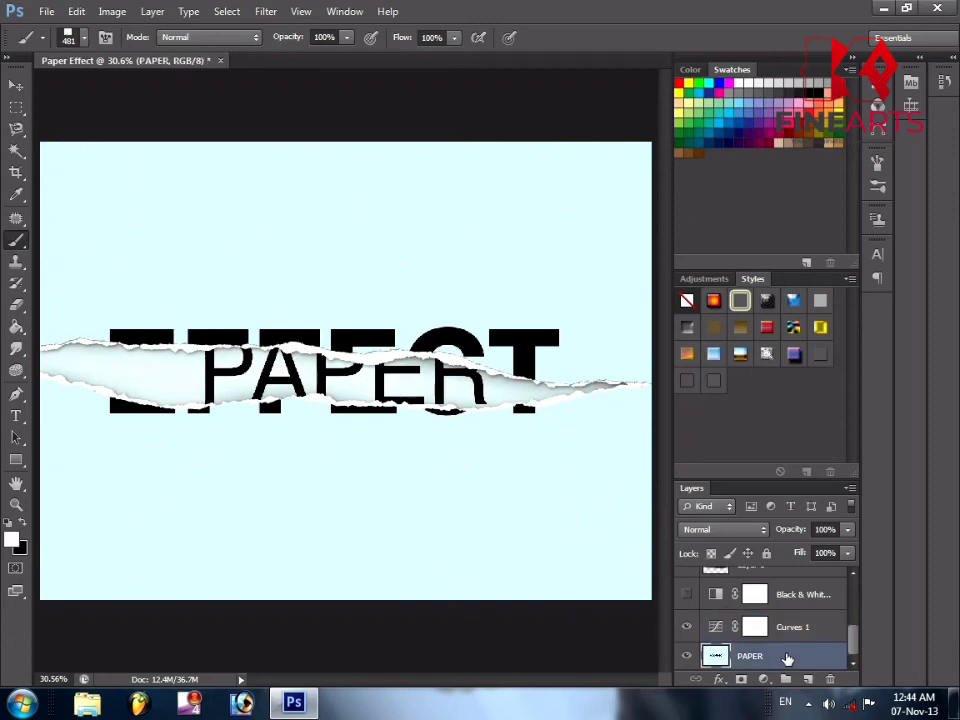
right_click(787, 659)
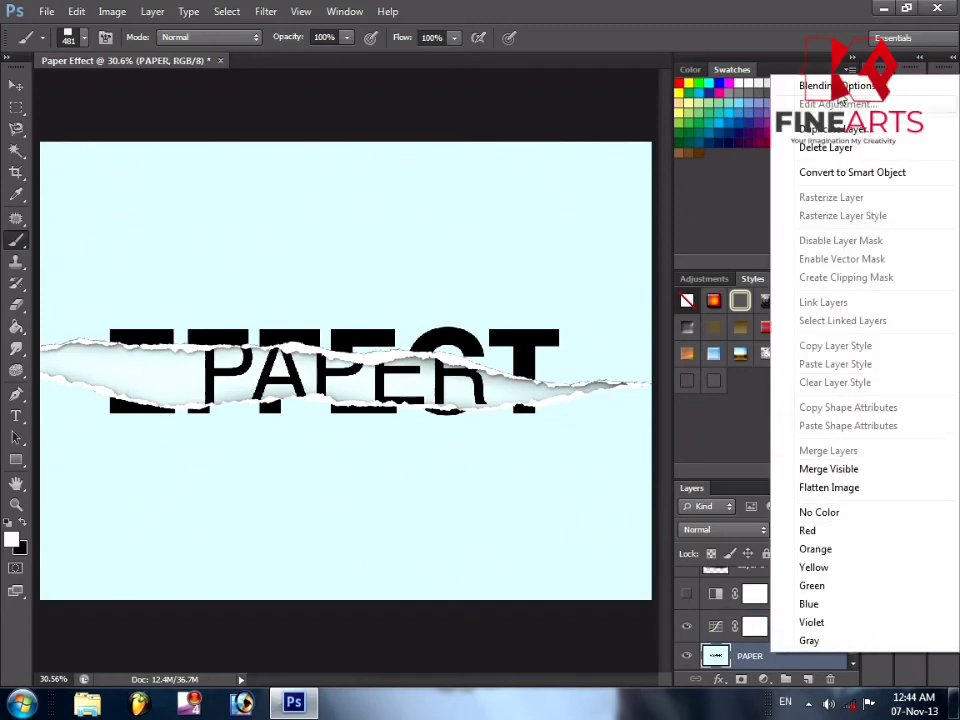
left_click(830, 86)
left_click(585, 537)
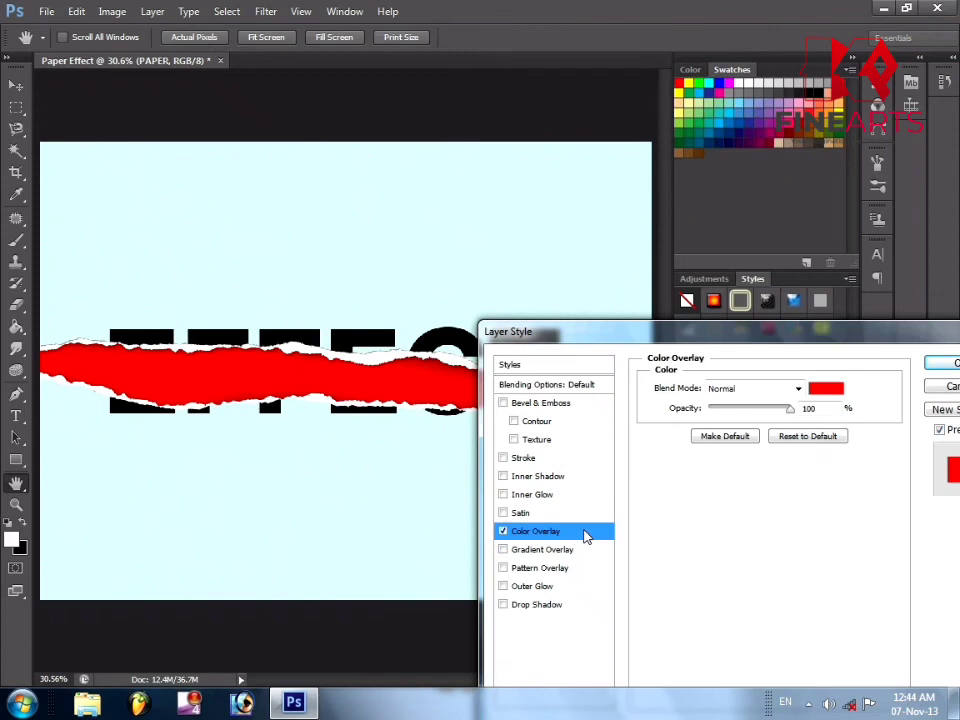
left_click_drag(745, 417, 741, 421)
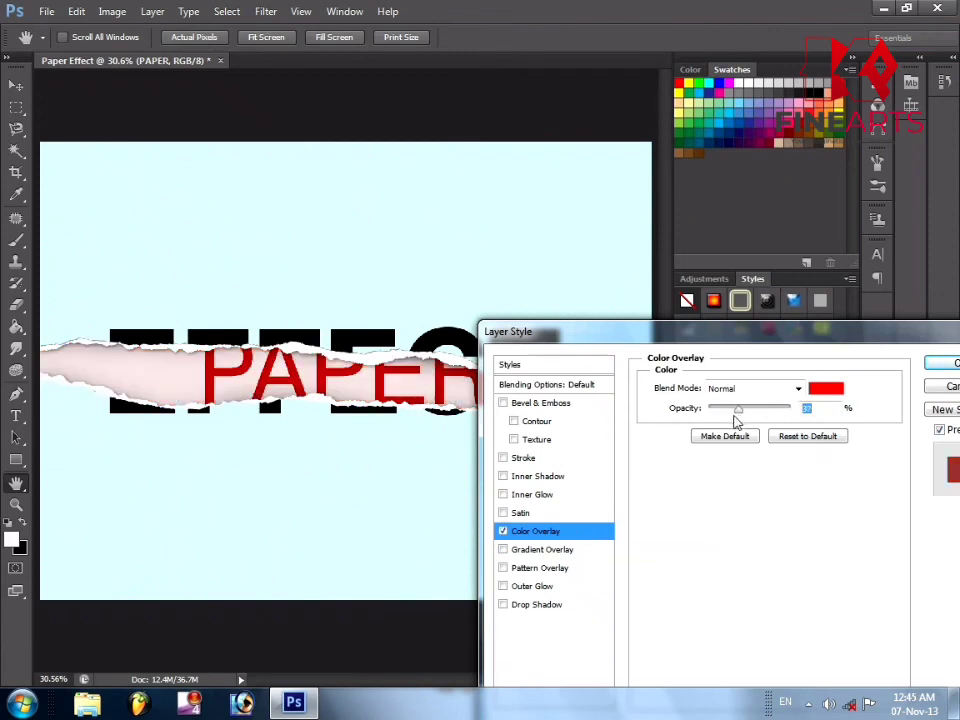
left_click(503, 531)
left_click(940, 386)
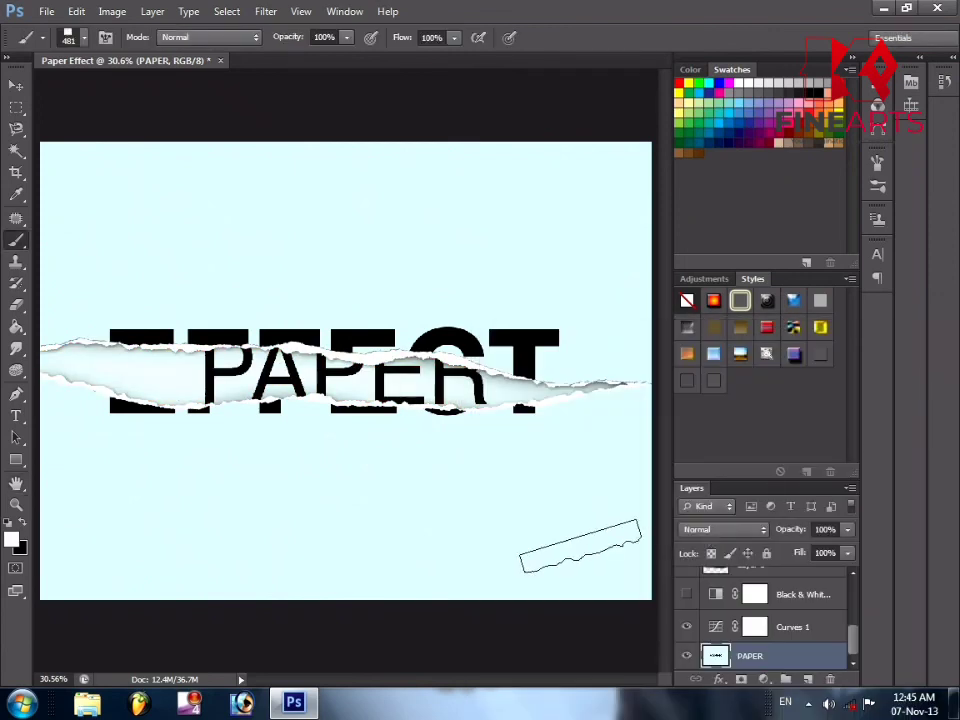
Recolour the PAPER layer pink using Hue/Saturation with hue -180, saturation +46 and lightness -14
left_click(112, 11)
mouse_move(185, 57)
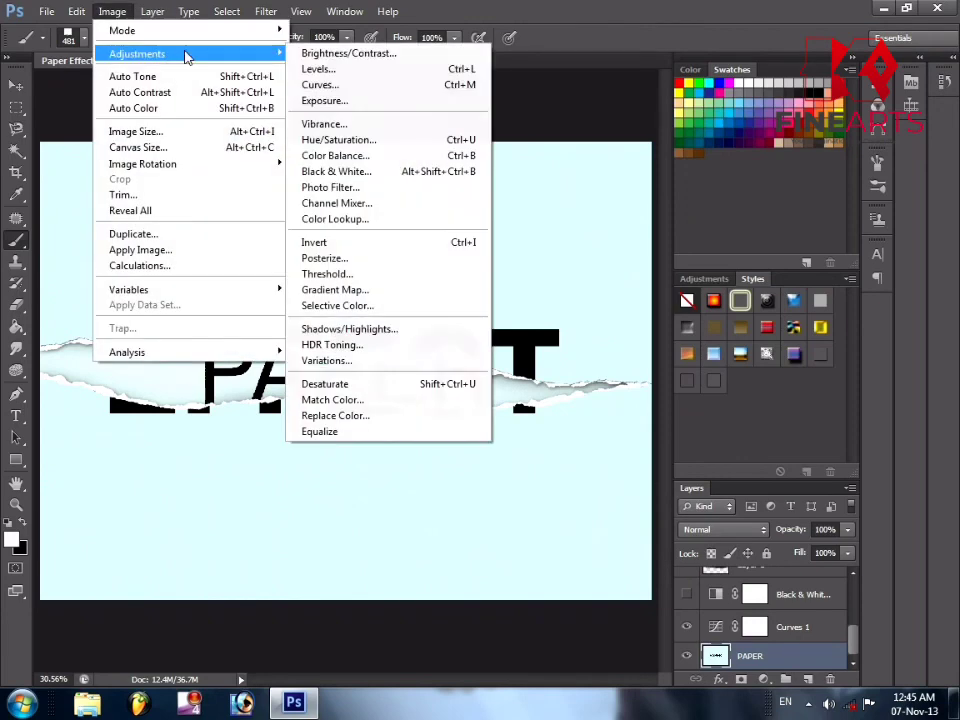
left_click(362, 141)
left_click_drag(658, 316, 575, 318)
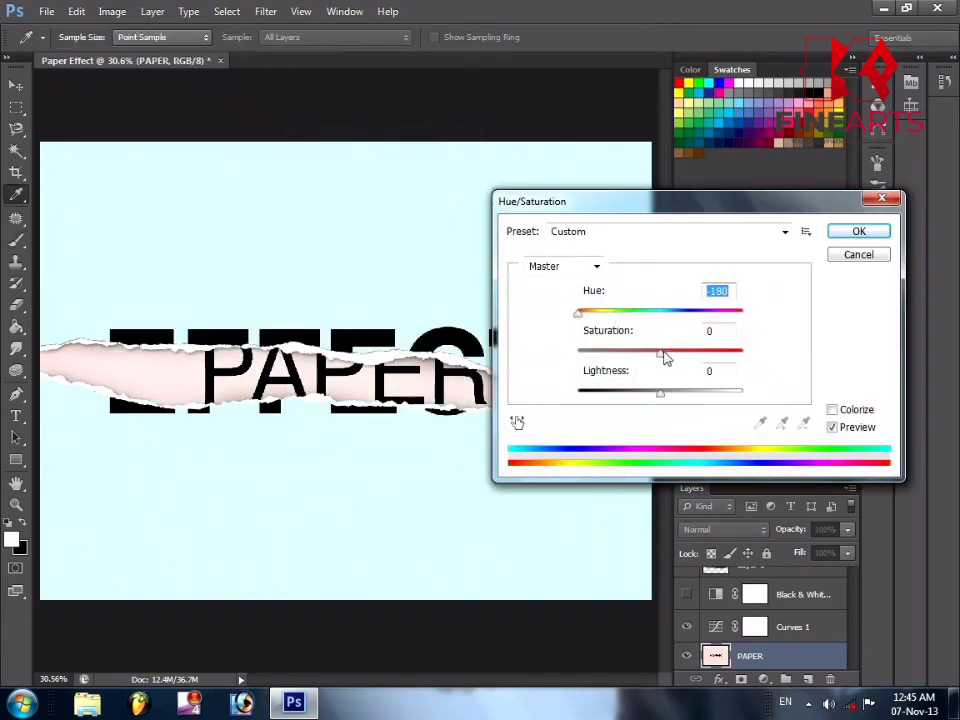
left_click_drag(660, 353, 698, 353)
left_click_drag(576, 316, 565, 337)
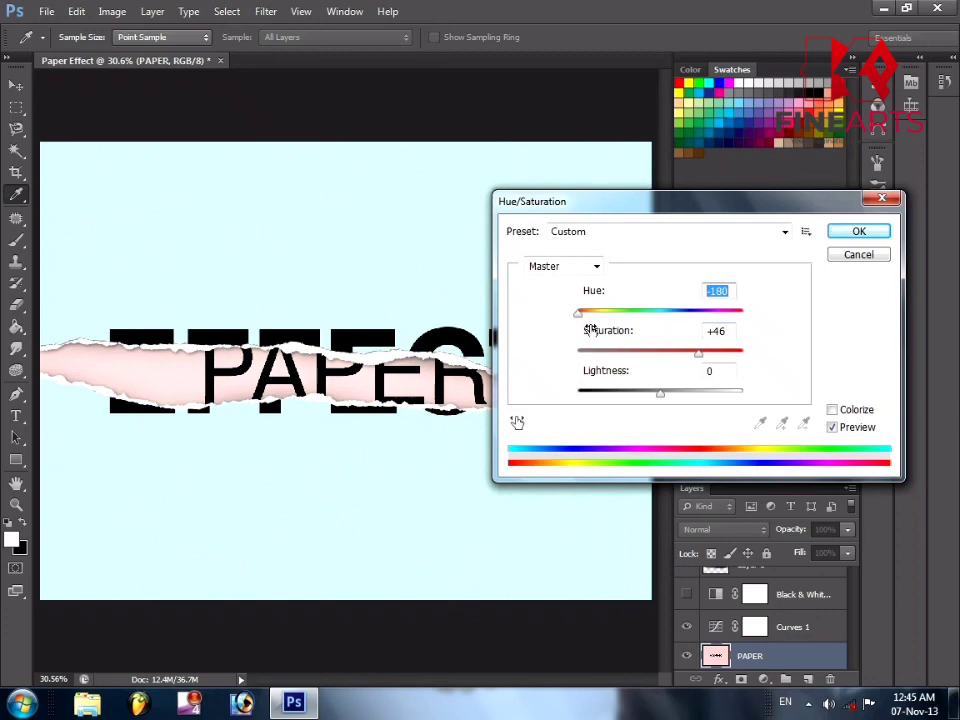
mouse_move(660, 396)
left_mouse_down()
mouse_move(619, 401)
mouse_move(677, 407)
mouse_move(651, 408)
left_mouse_up()
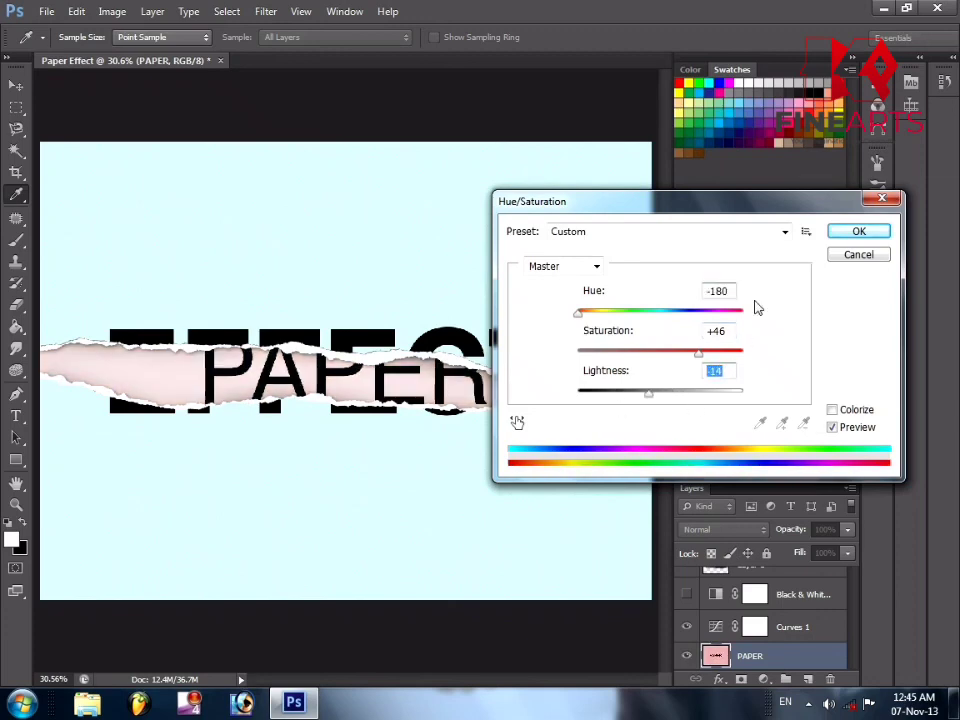
key("Return")
scroll(344, 427, "down", 4)
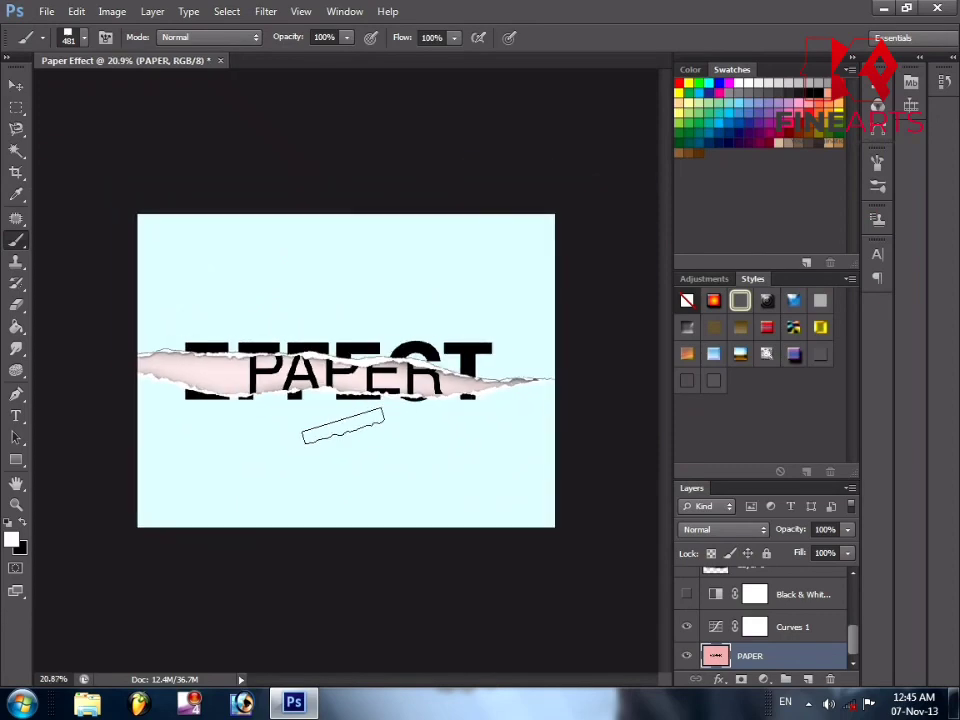
scroll(343, 427, "down", 1)
scroll(343, 427, "up", 4)
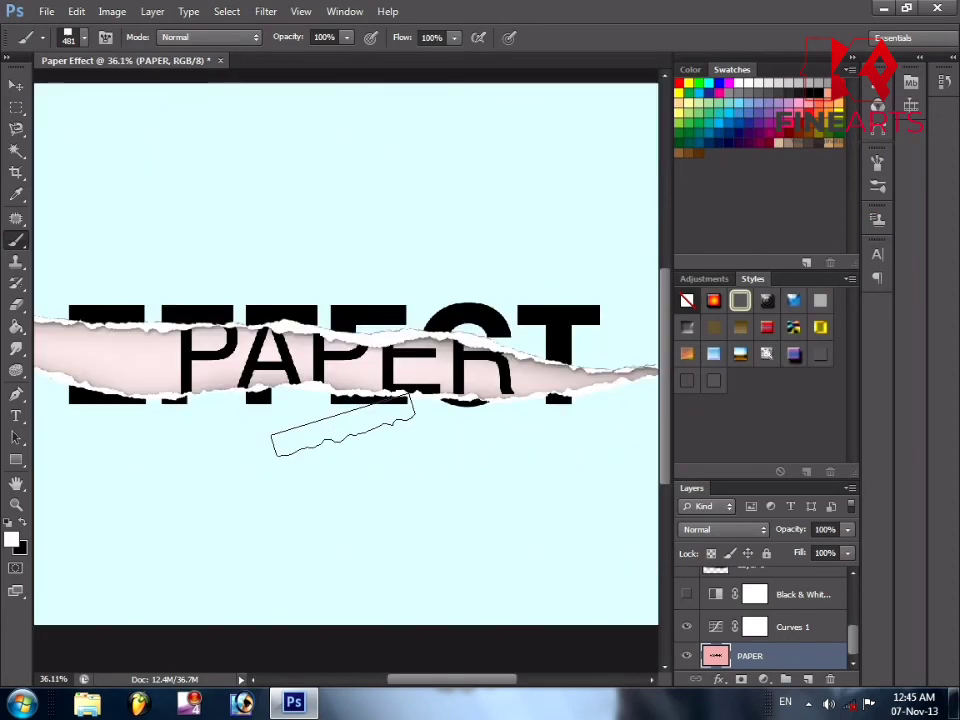
scroll(343, 427, "down", 4)
scroll(400, 390, "up", 1)
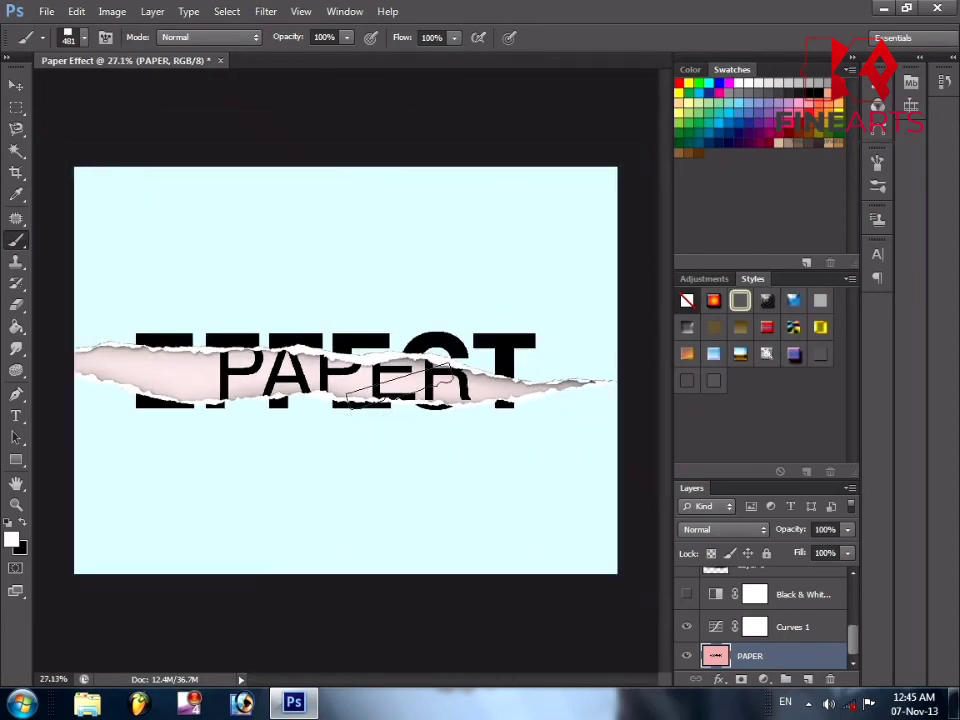